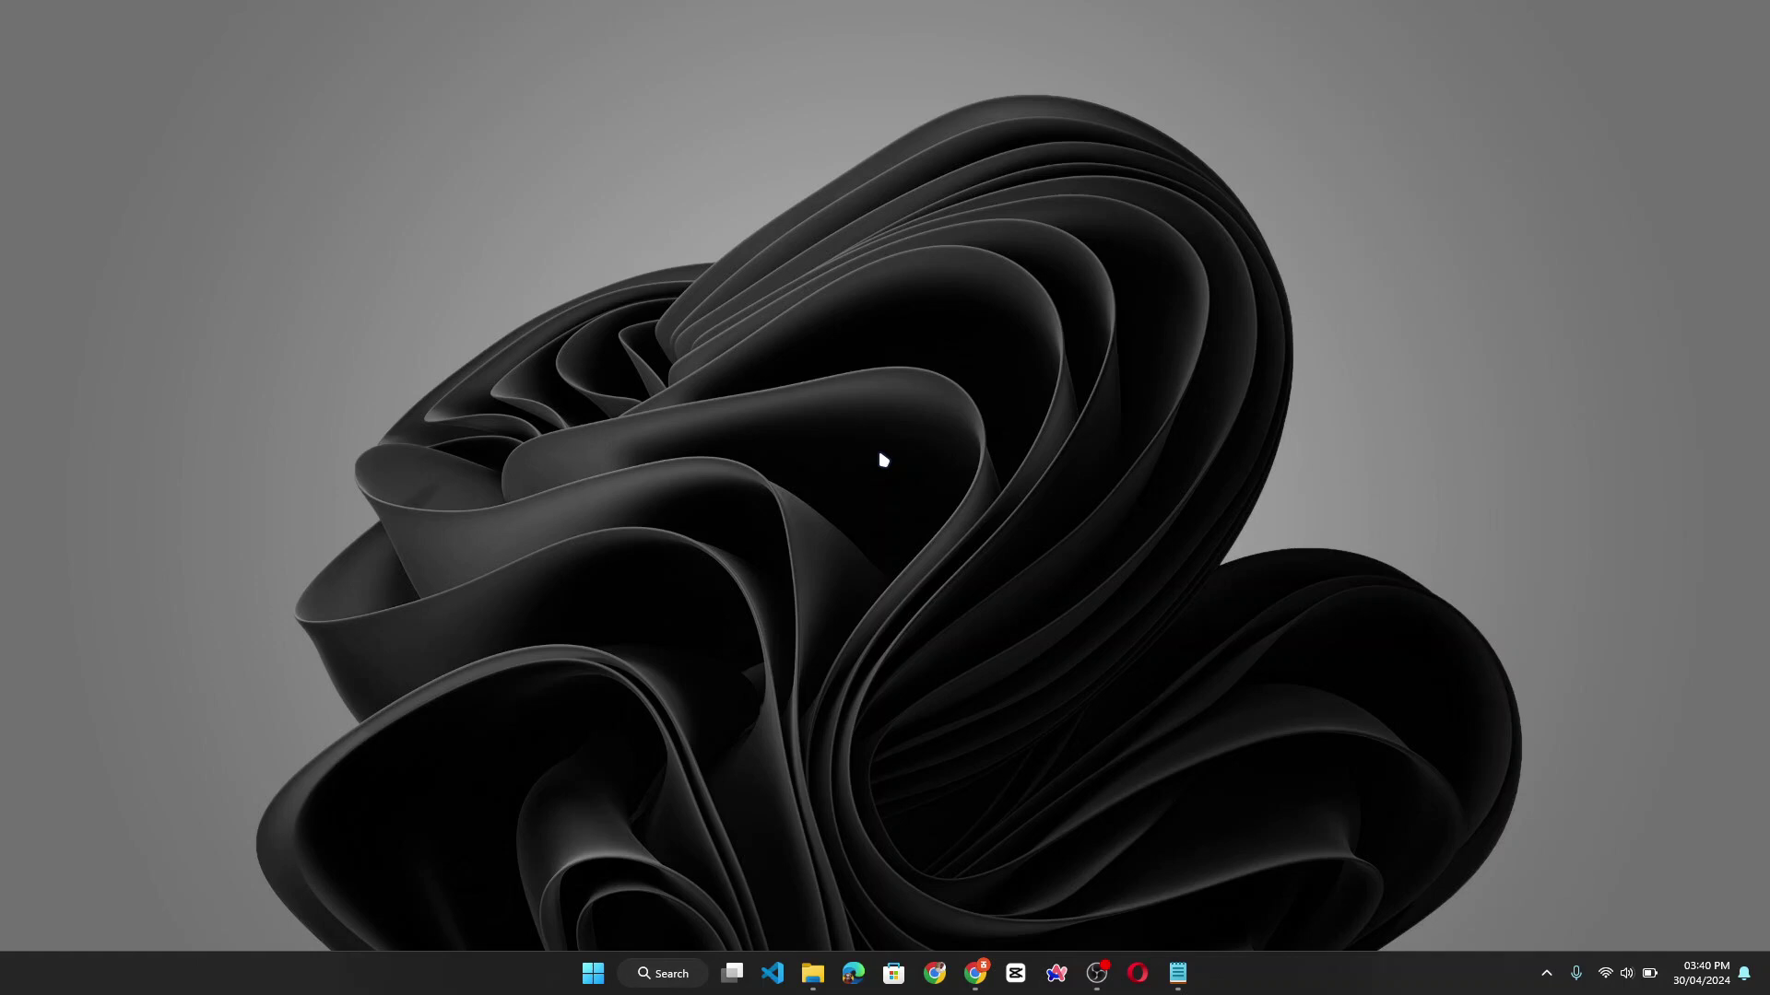
# - Open the Start menu to launch Windhawk
pyautogui.click(595, 980)
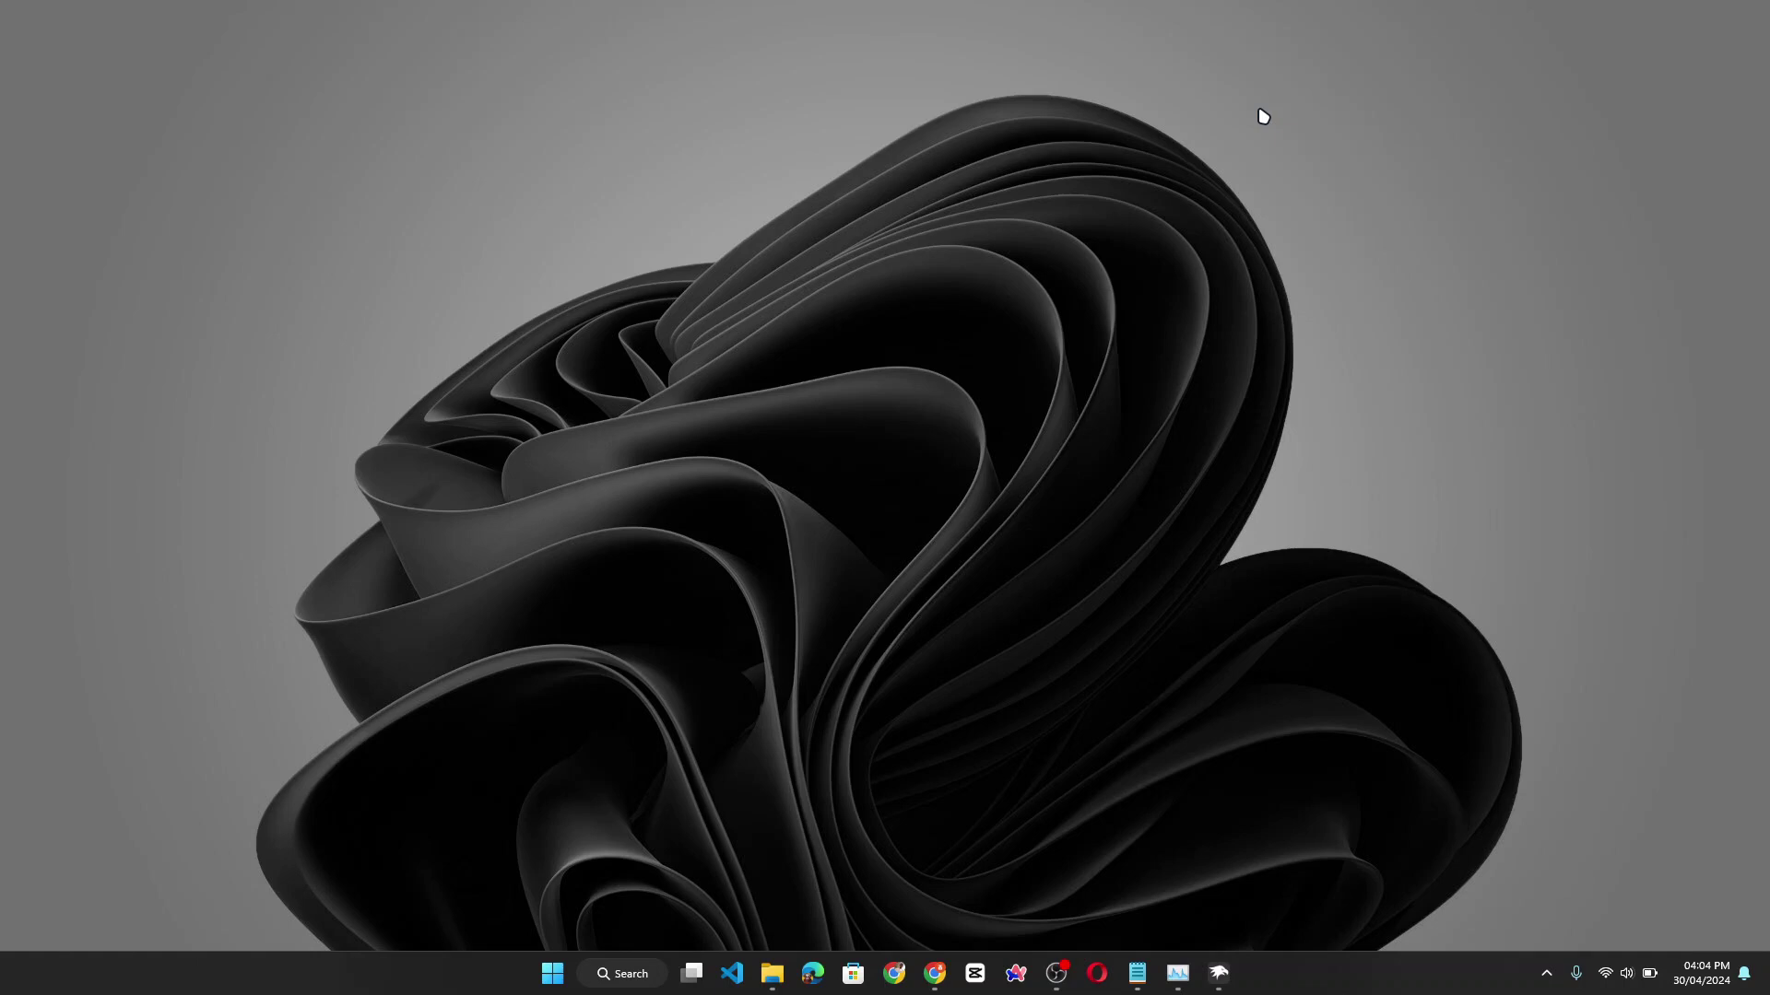
# - Bring up Windhawk and scroll the Explore list down to Windows 11 Start Menu Styler
pyautogui.click(1227, 988)
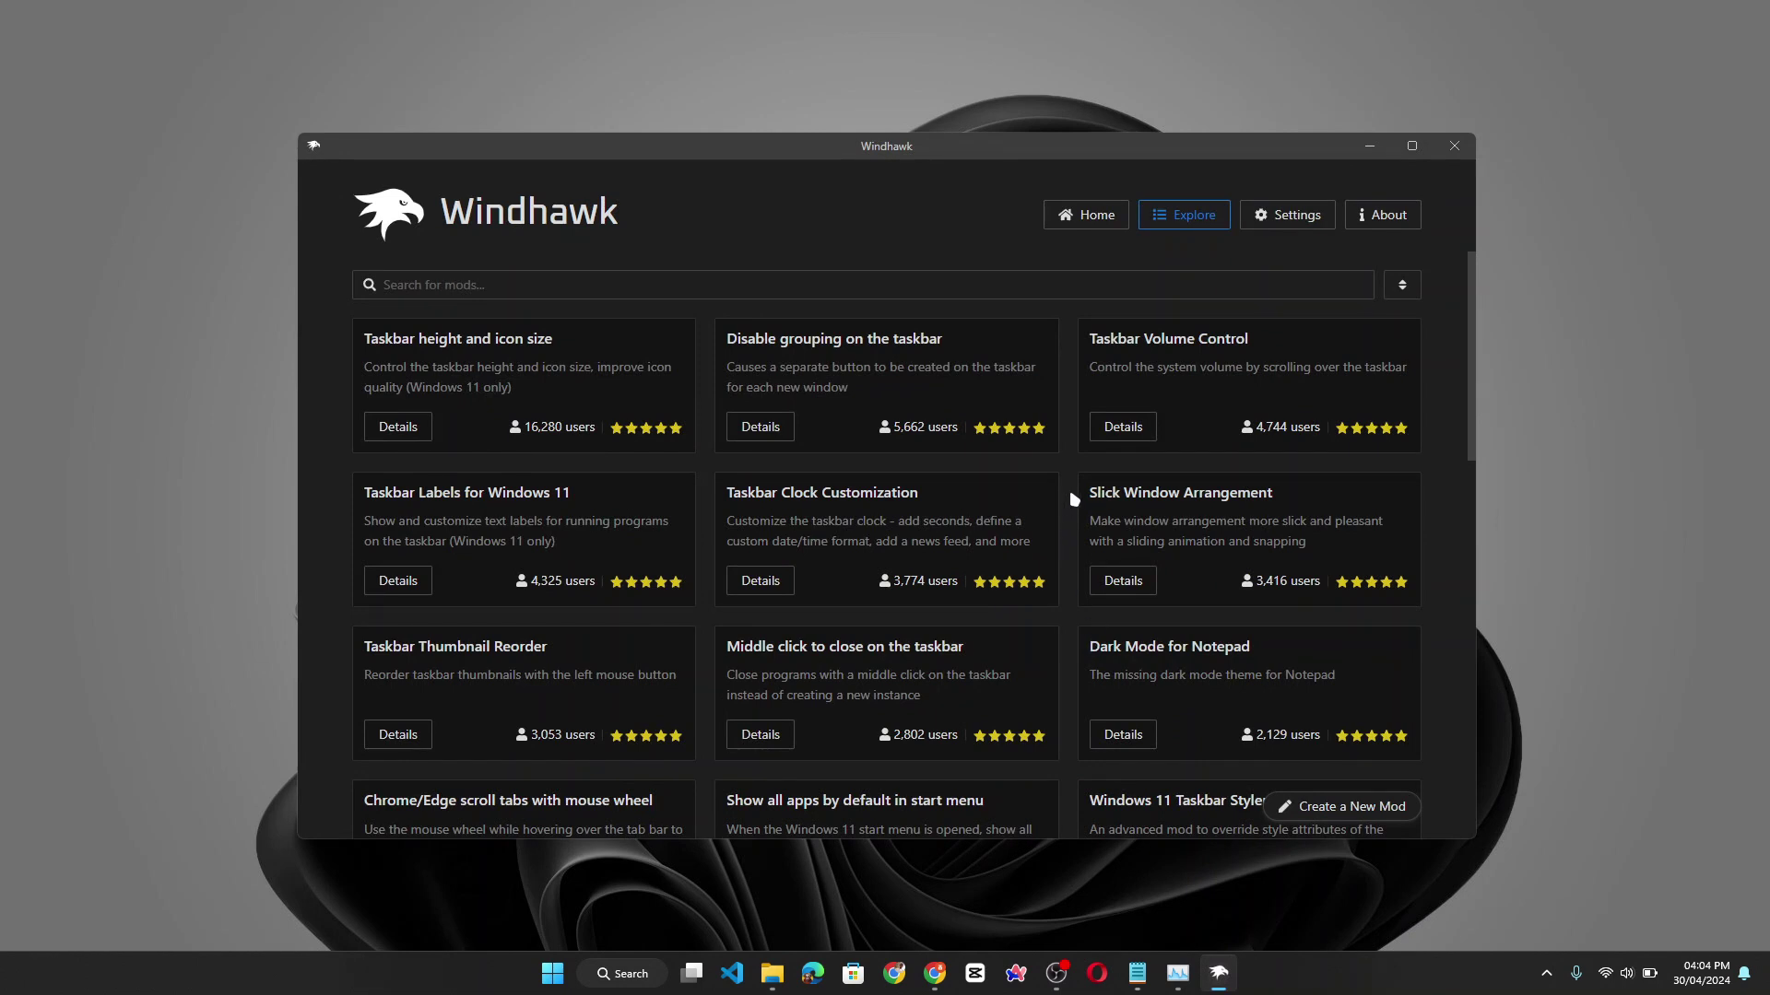
pyautogui.scroll(-2, 1074, 498)
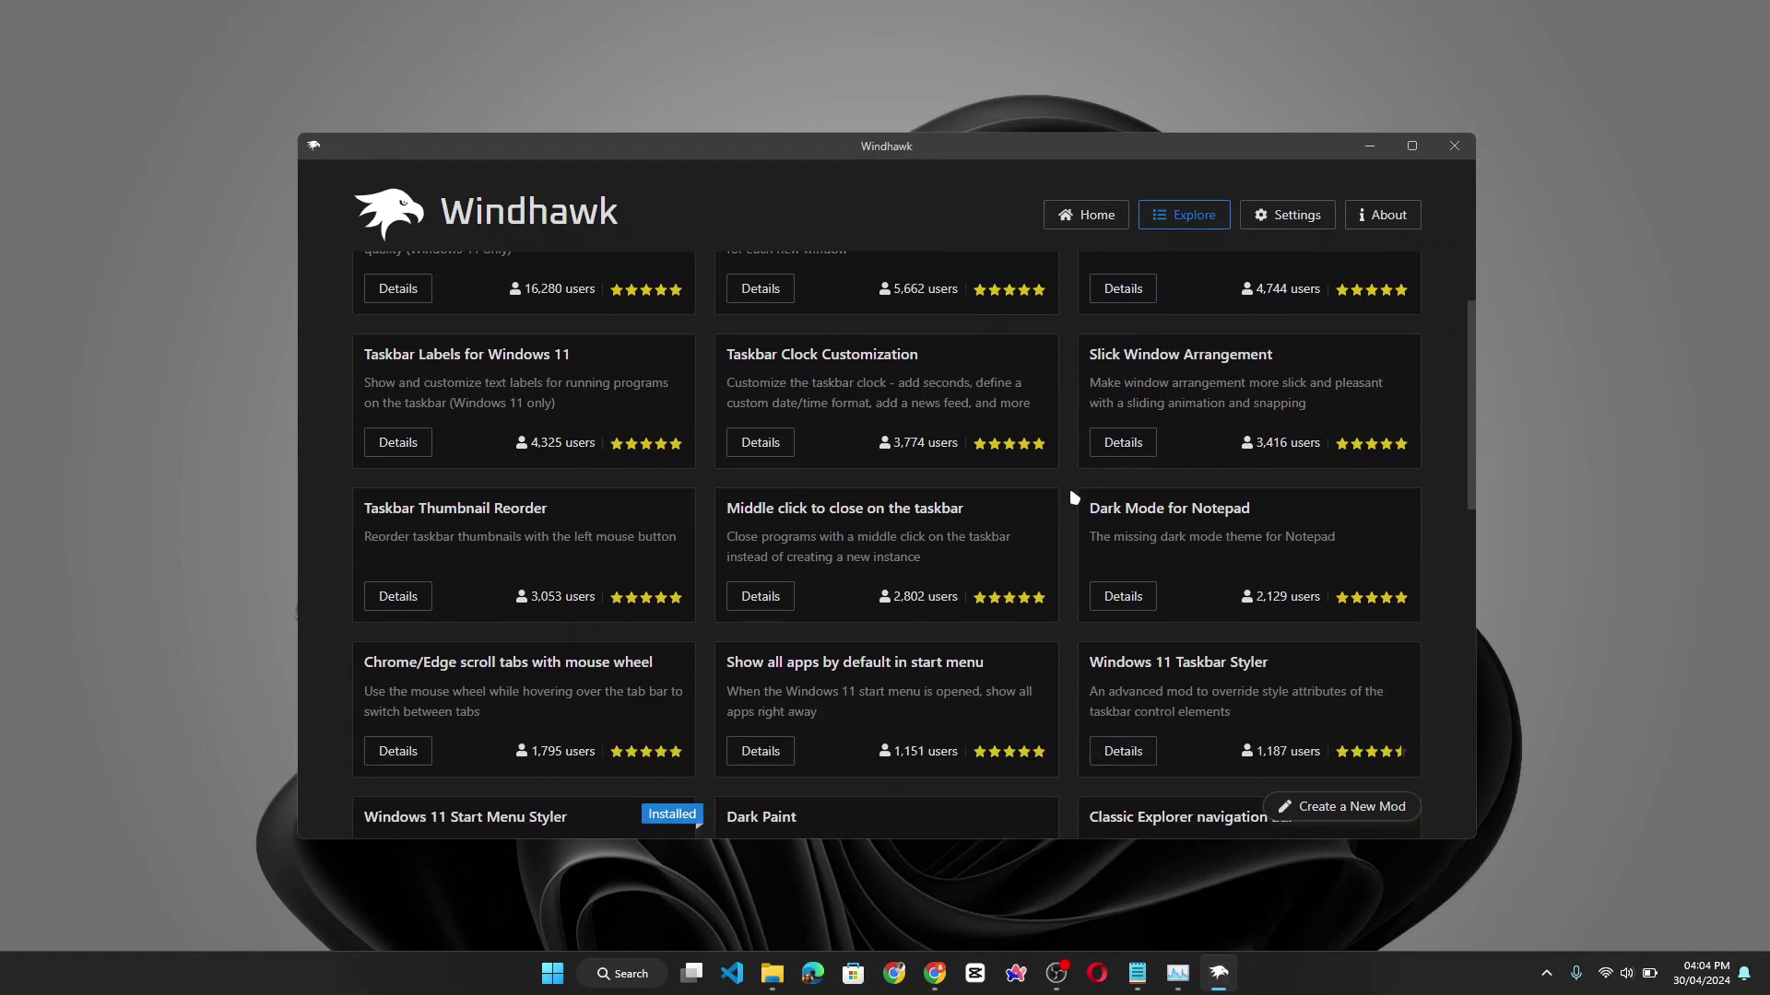
pyautogui.scroll(-3, 1074, 498)
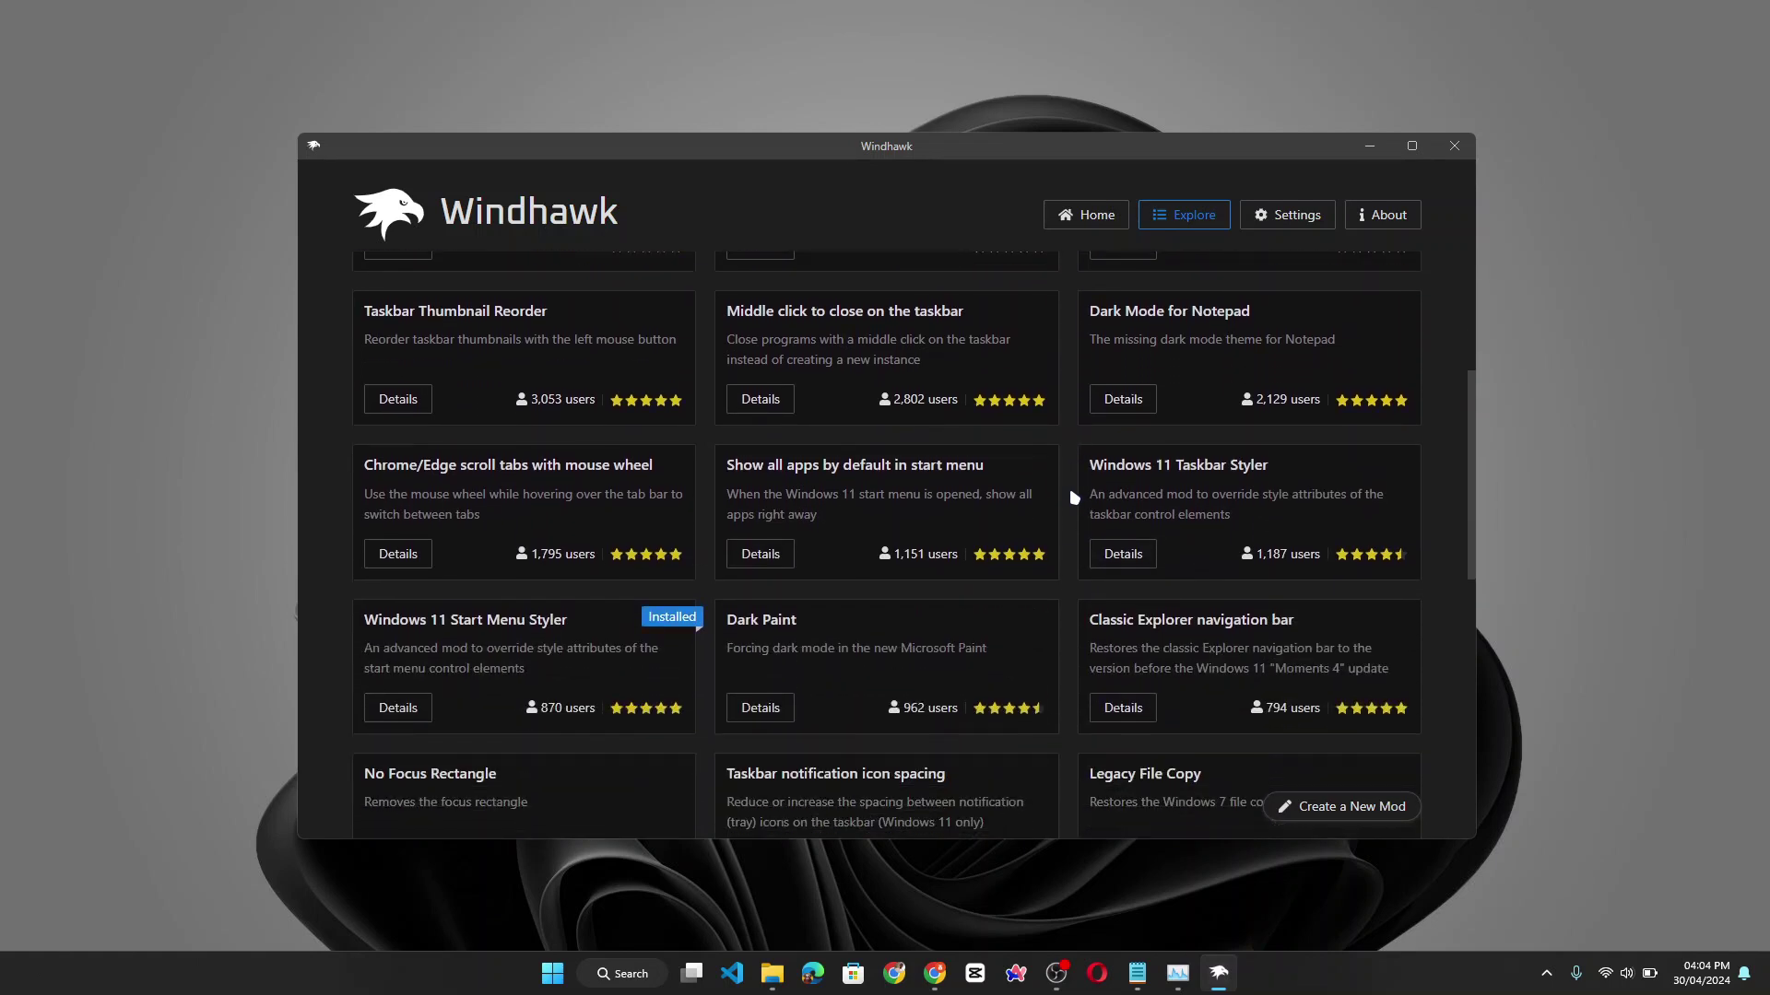
pyautogui.scroll(-2, 1074, 498)
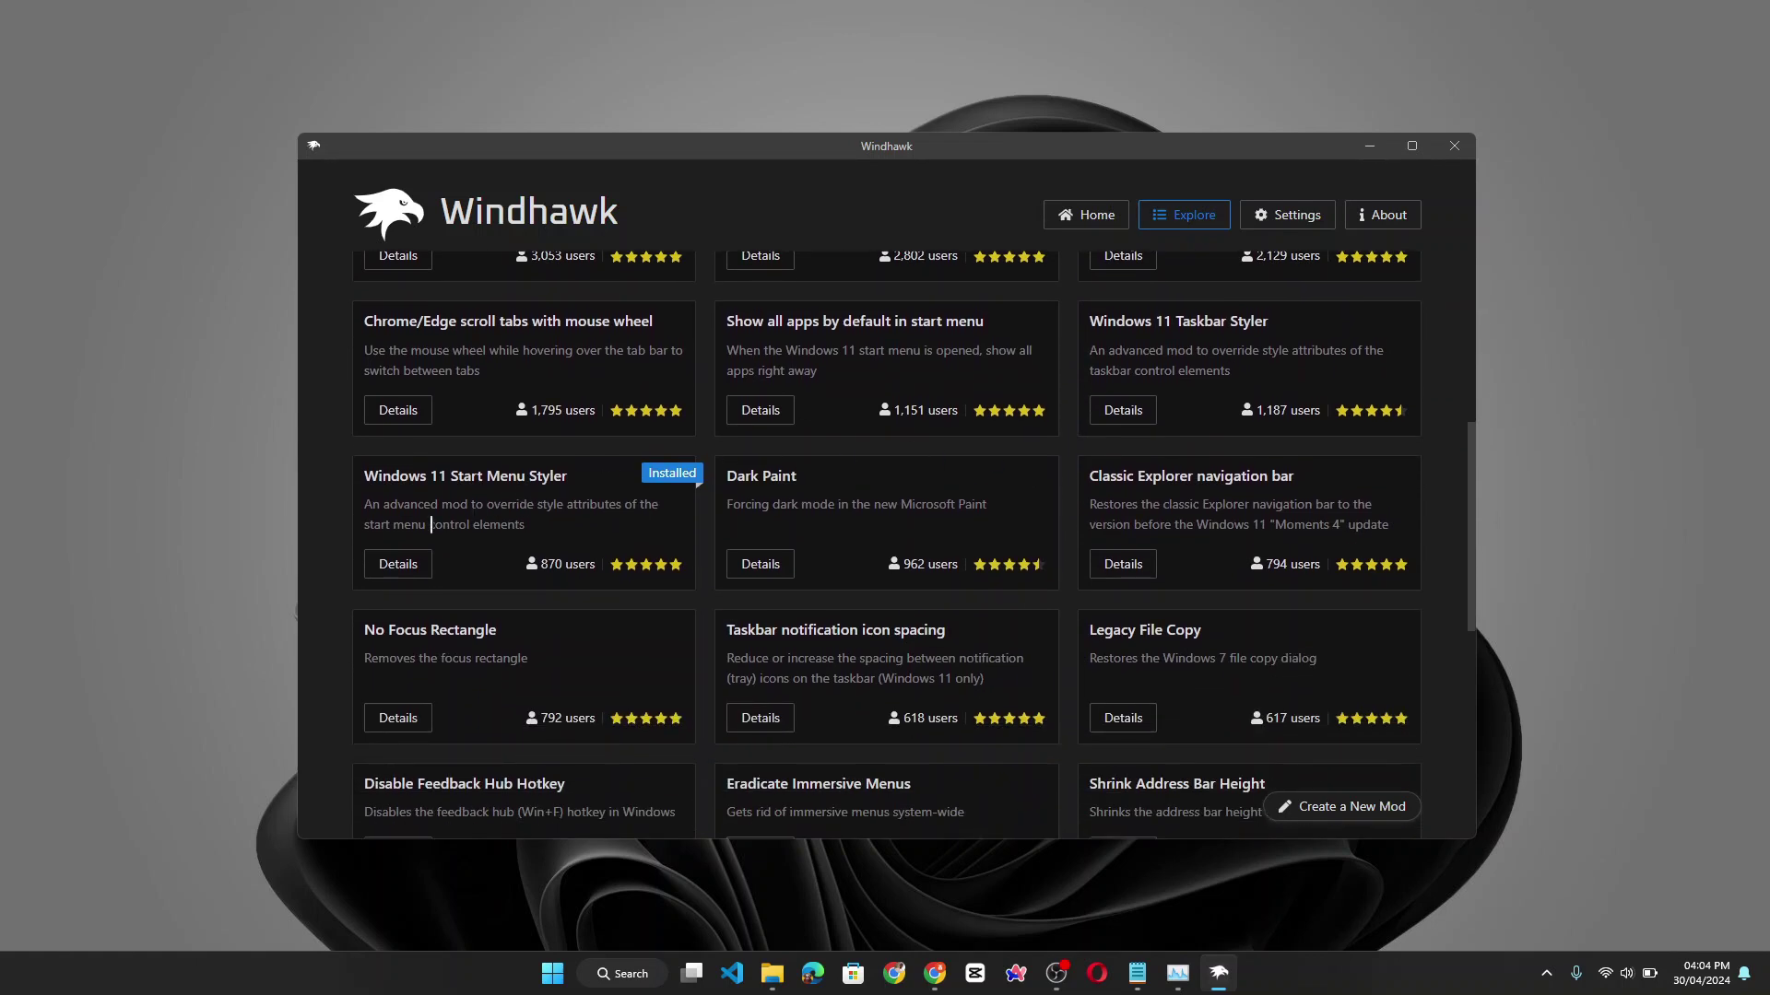
# - Open Windows 11 Start Menu Styler details and browse its themes, including NoRecommendedSection and SideBySide
pyautogui.click(409, 566)
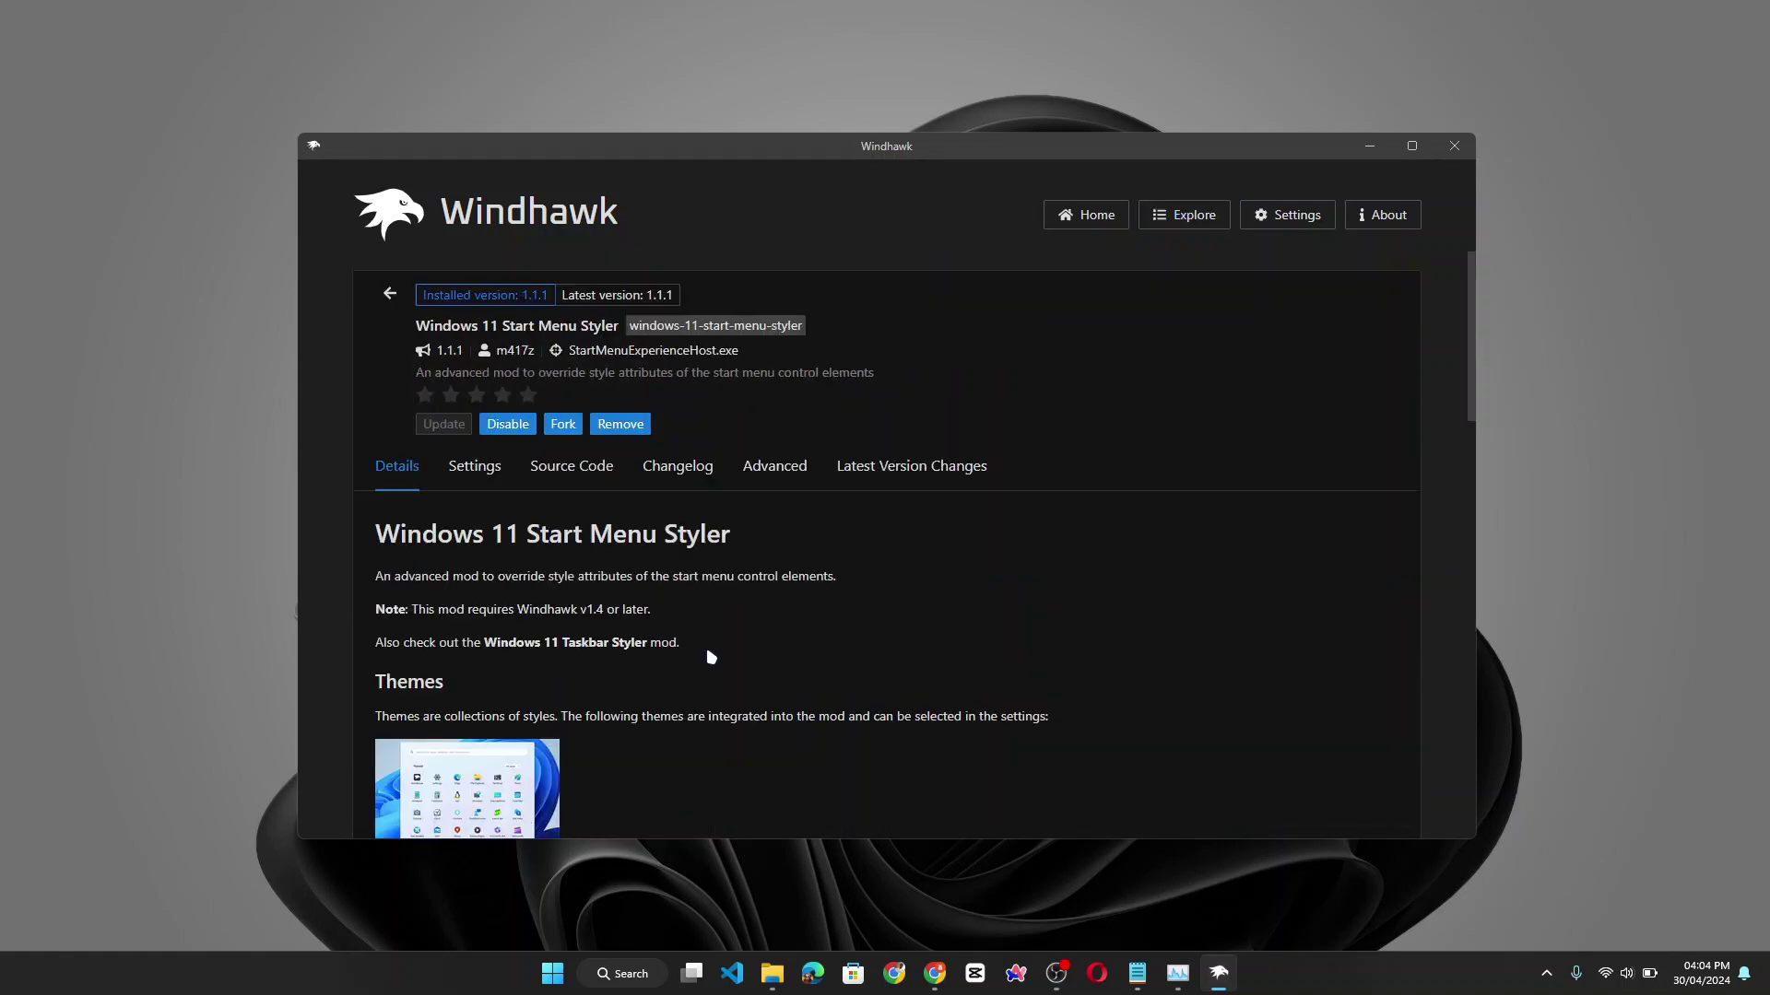
pyautogui.scroll(-1, 711, 656)
pyautogui.scroll(-4, 710, 656)
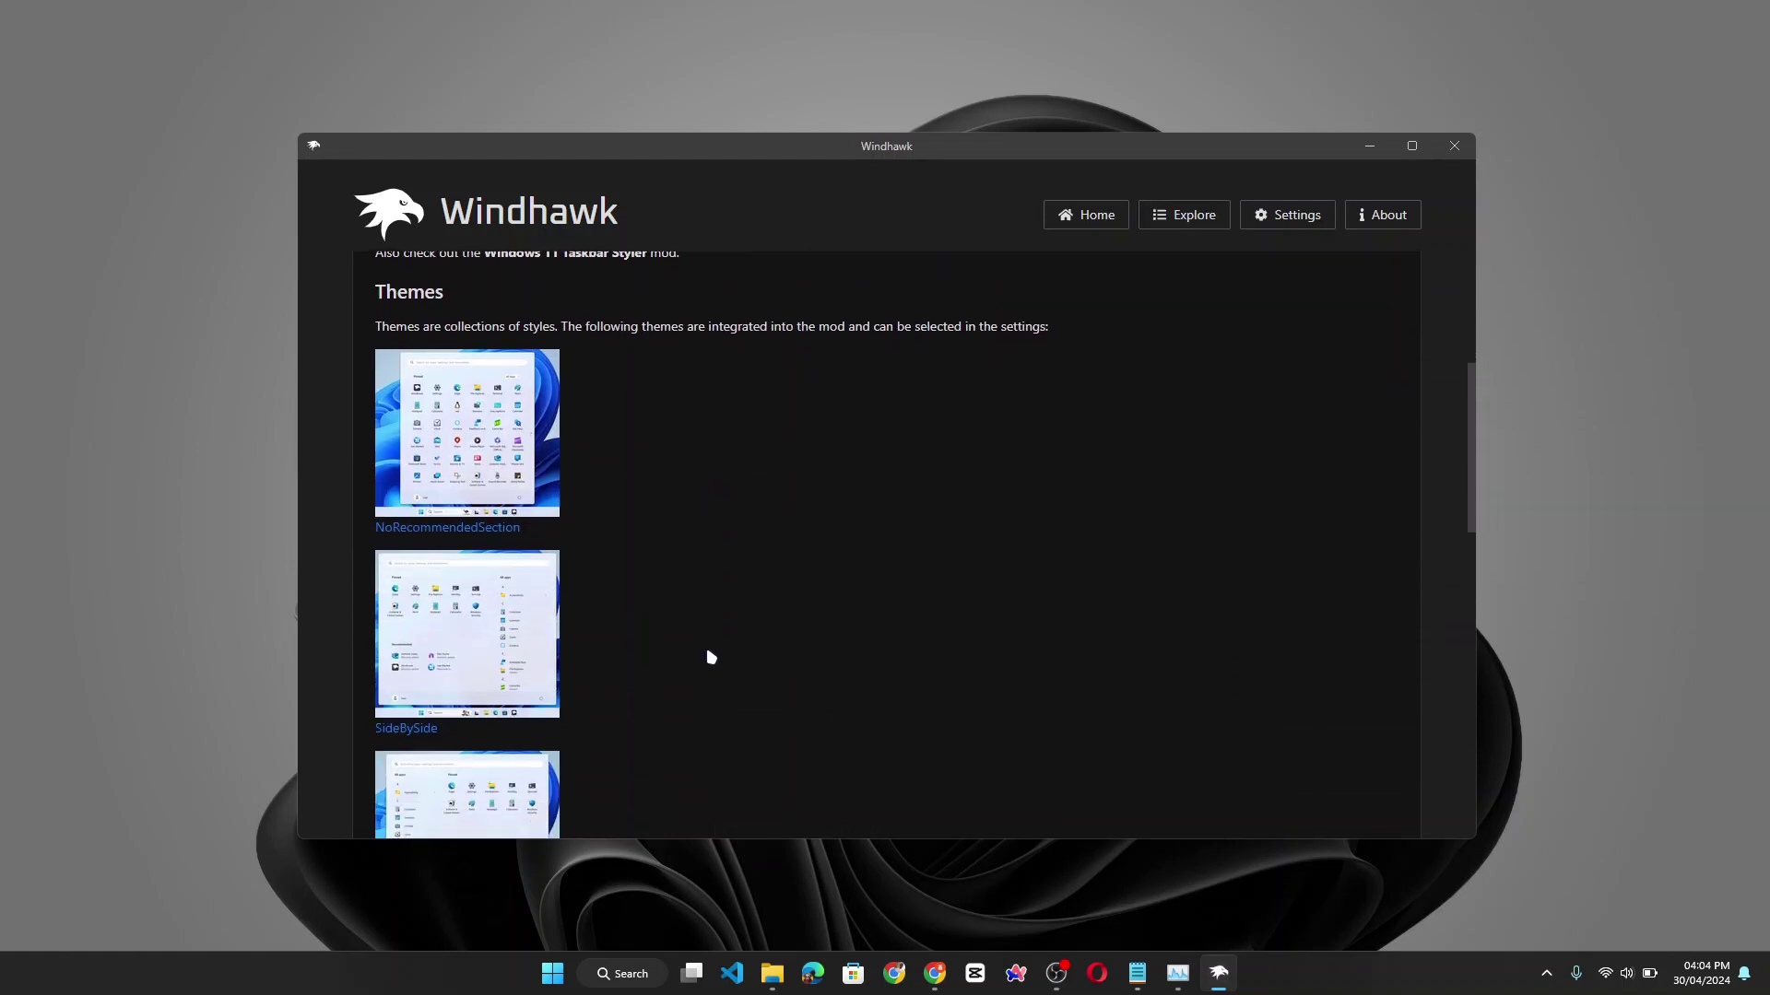
pyautogui.scroll(-4, 710, 656)
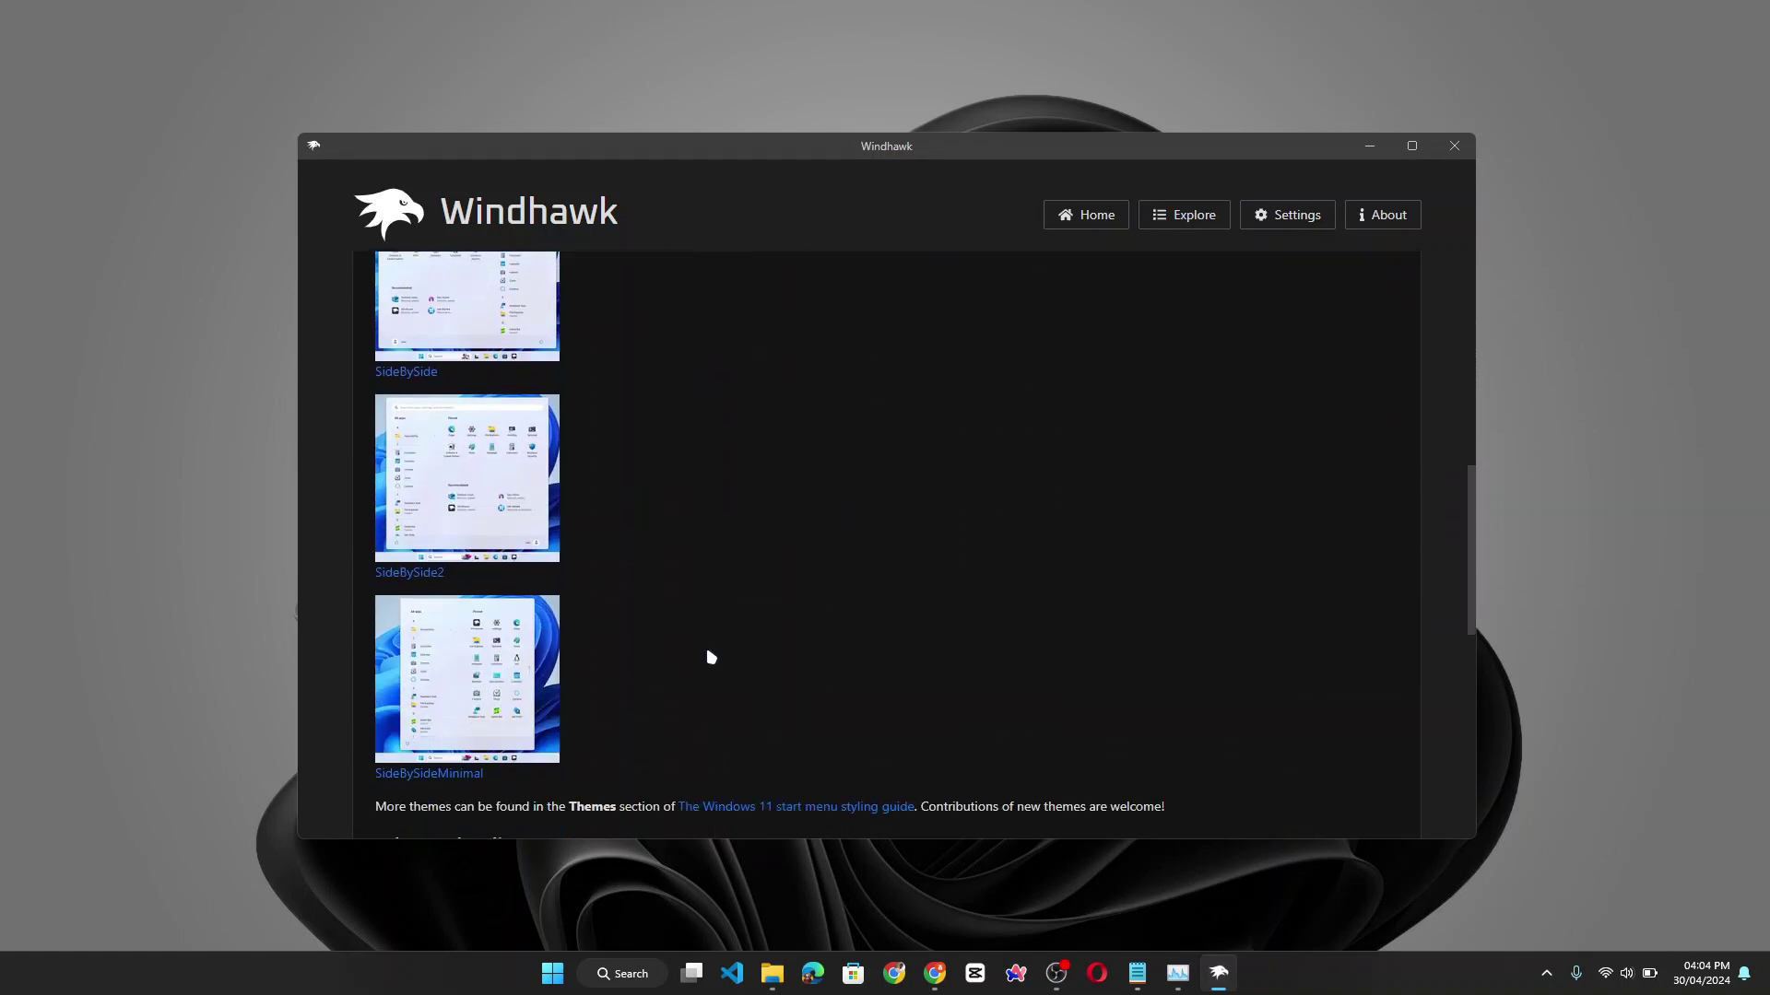
pyautogui.scroll(4, 711, 656)
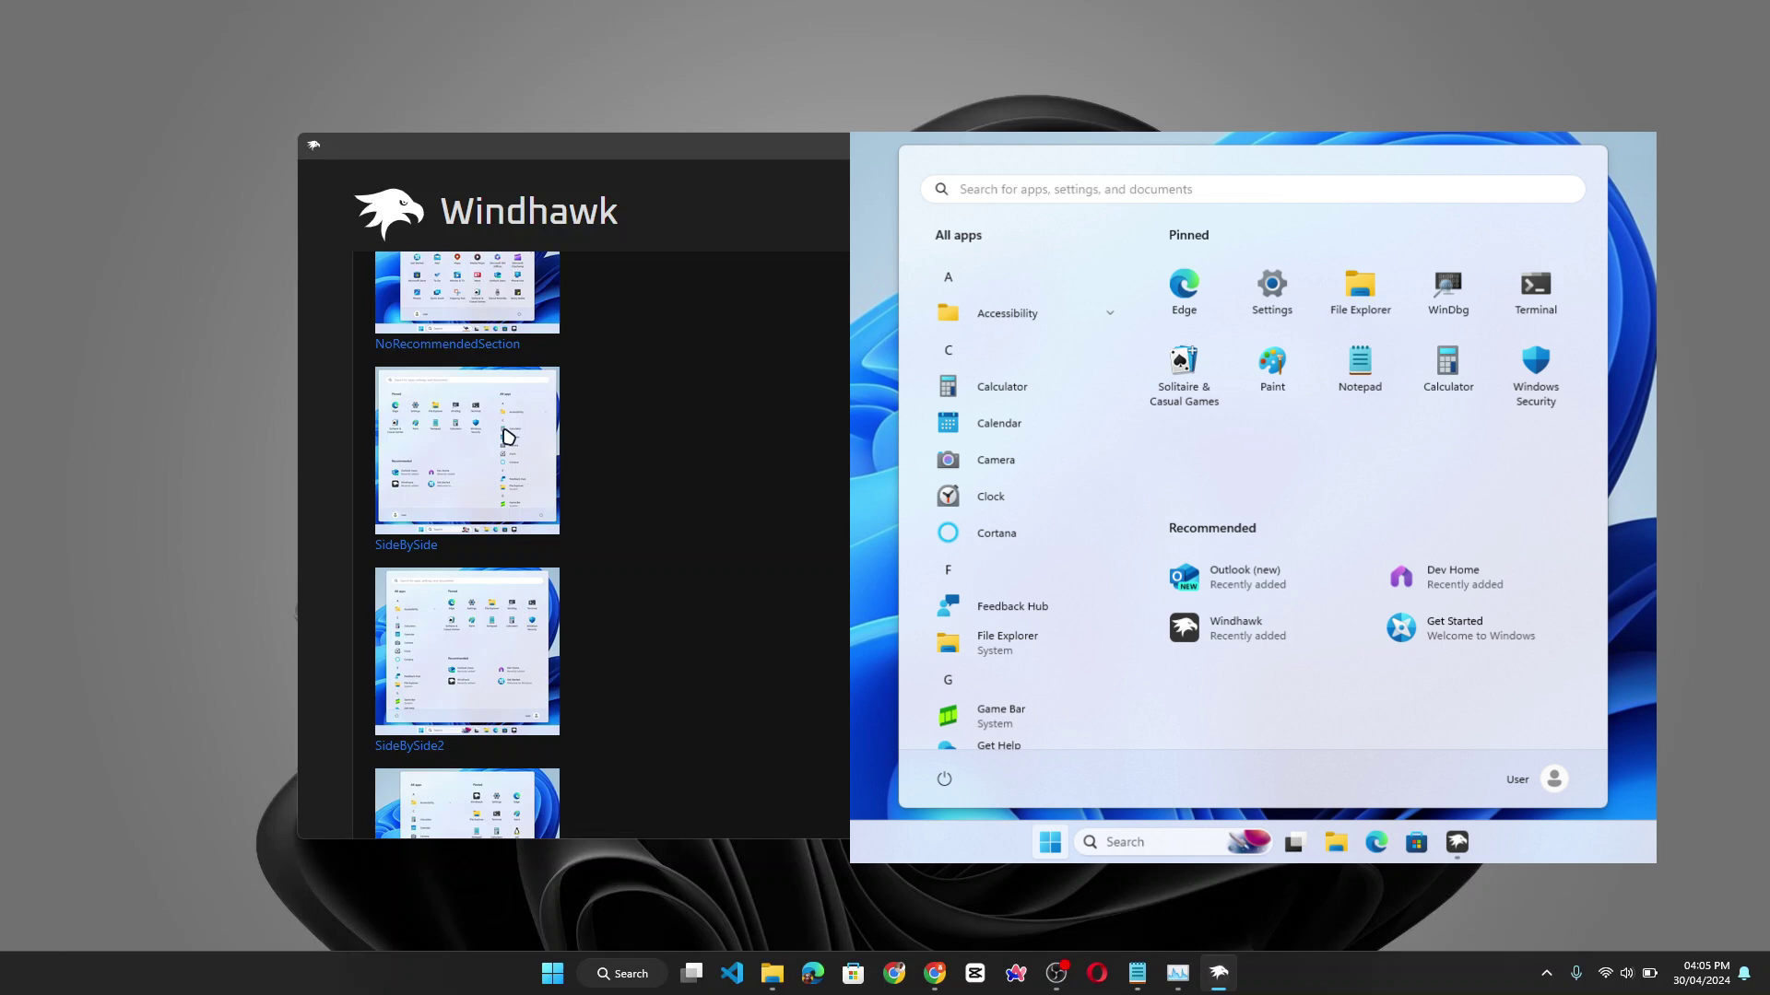
pyautogui.scroll(-2, 508, 437)
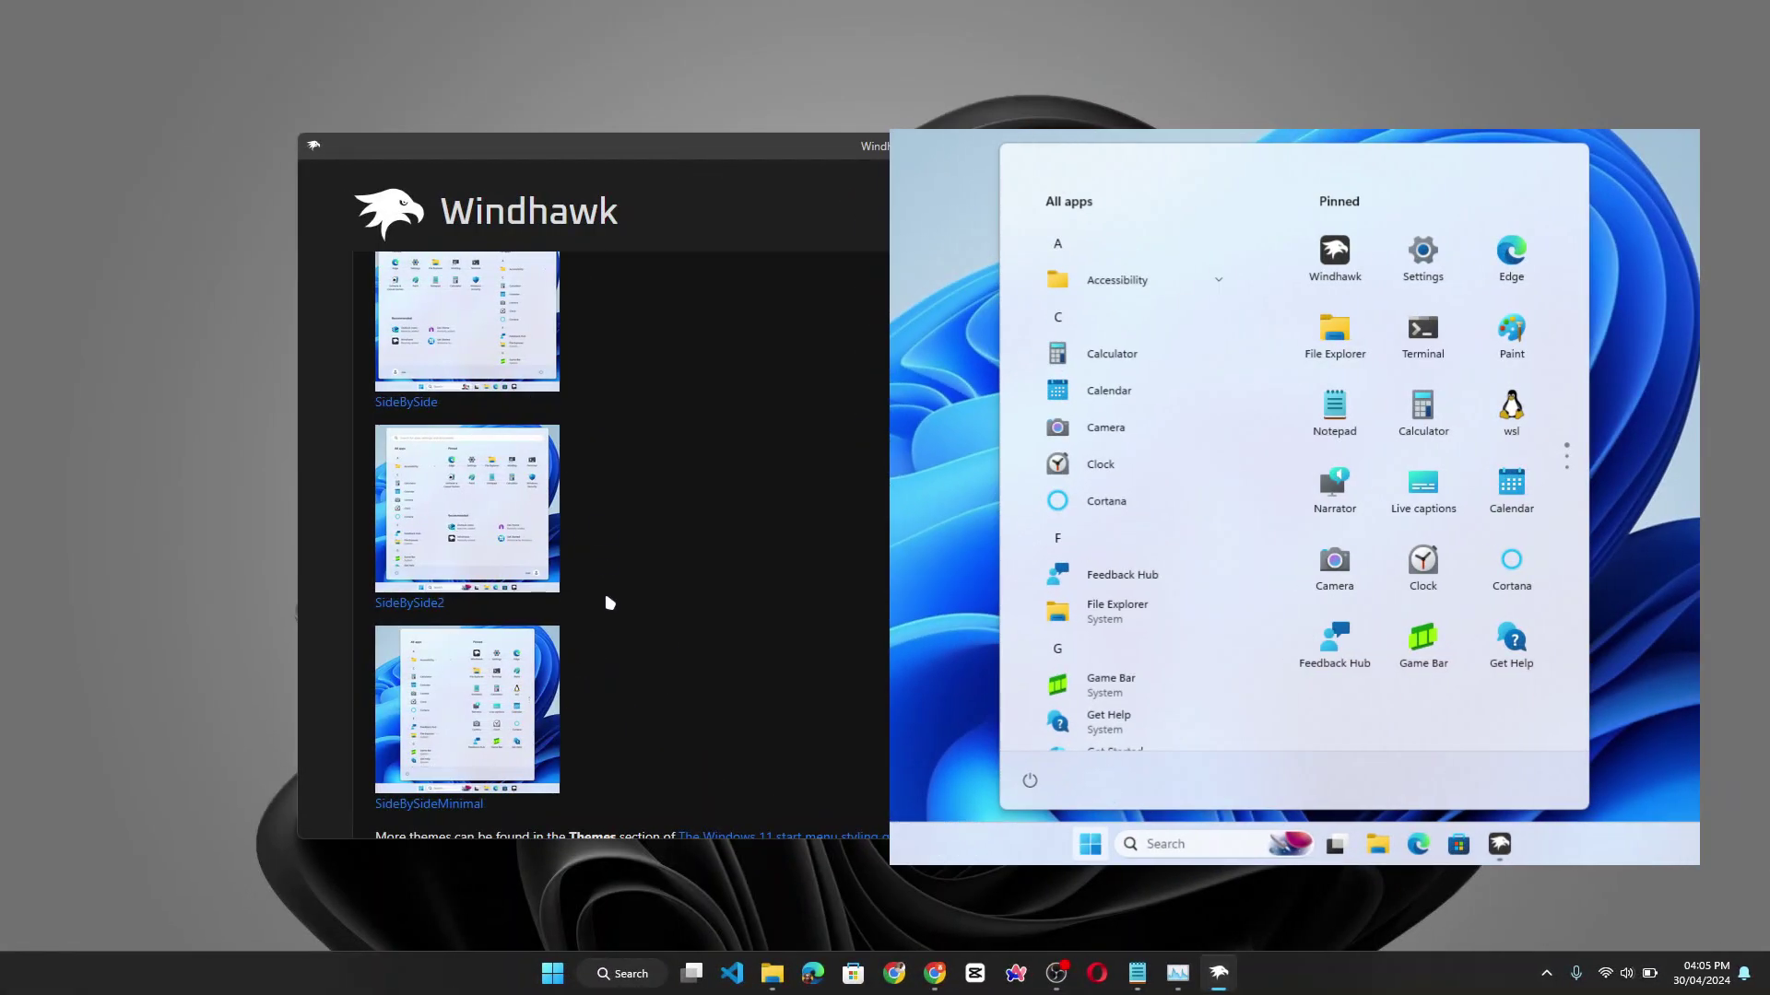
pyautogui.scroll(-4, 508, 532)
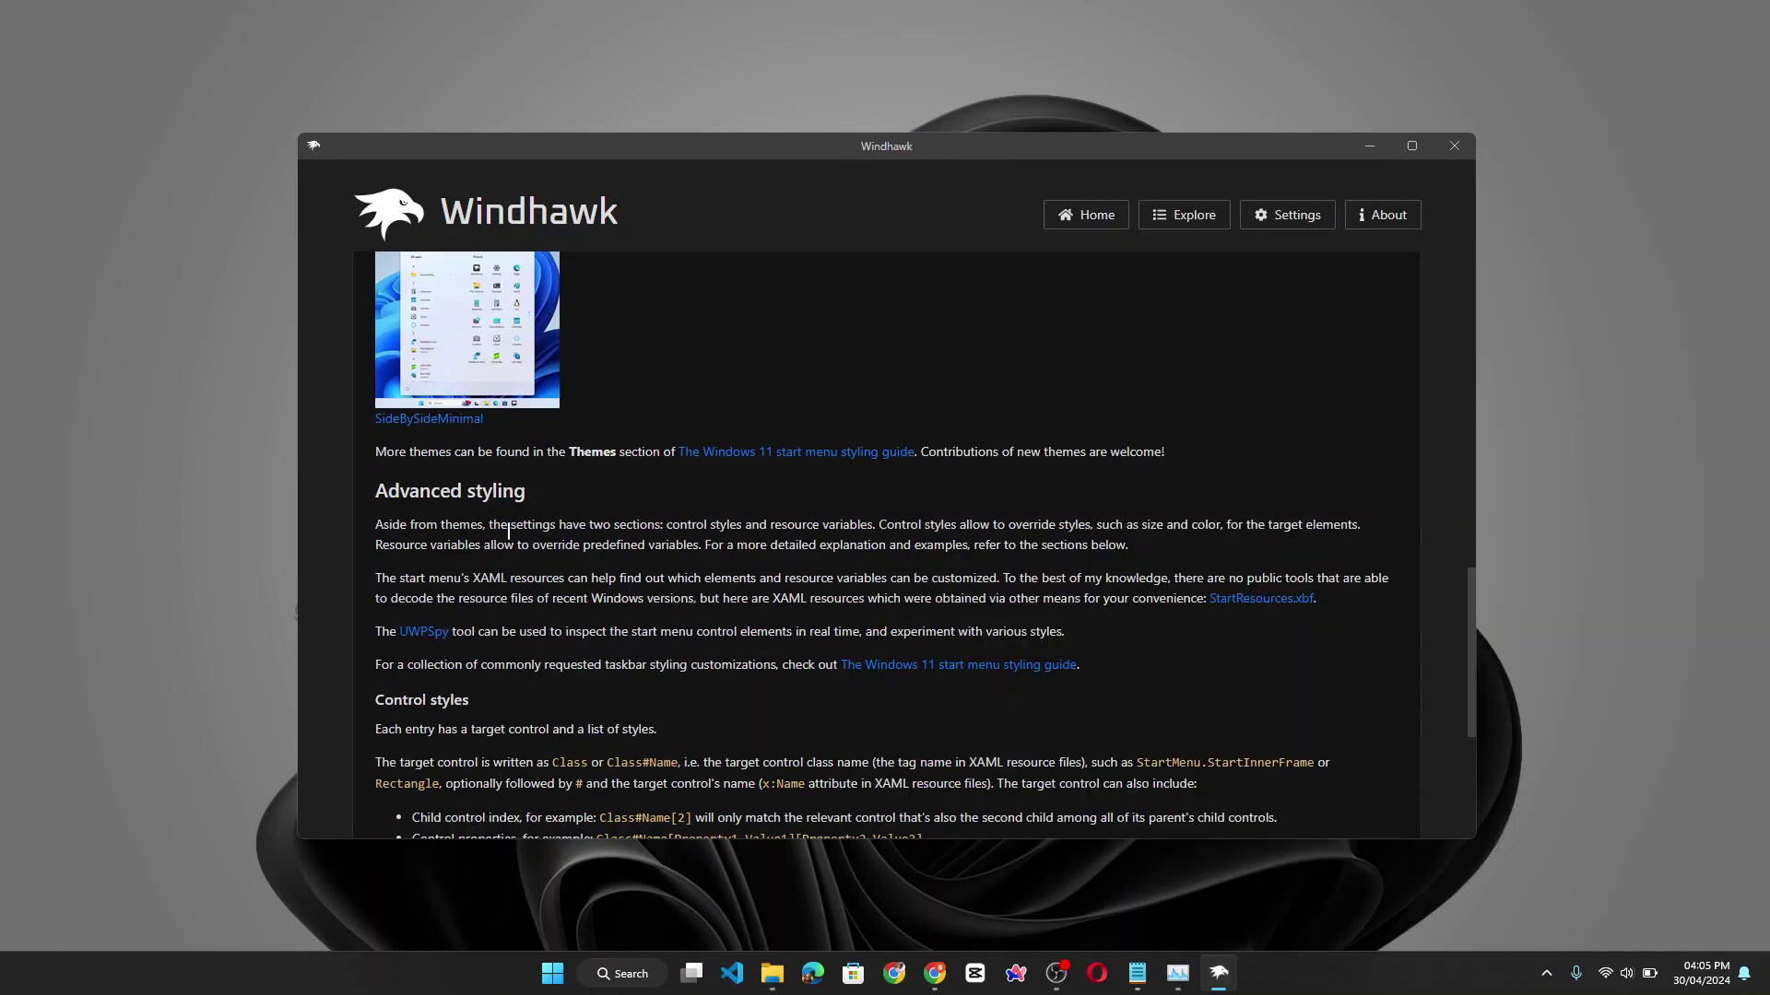
pyautogui.scroll(10, 507, 531)
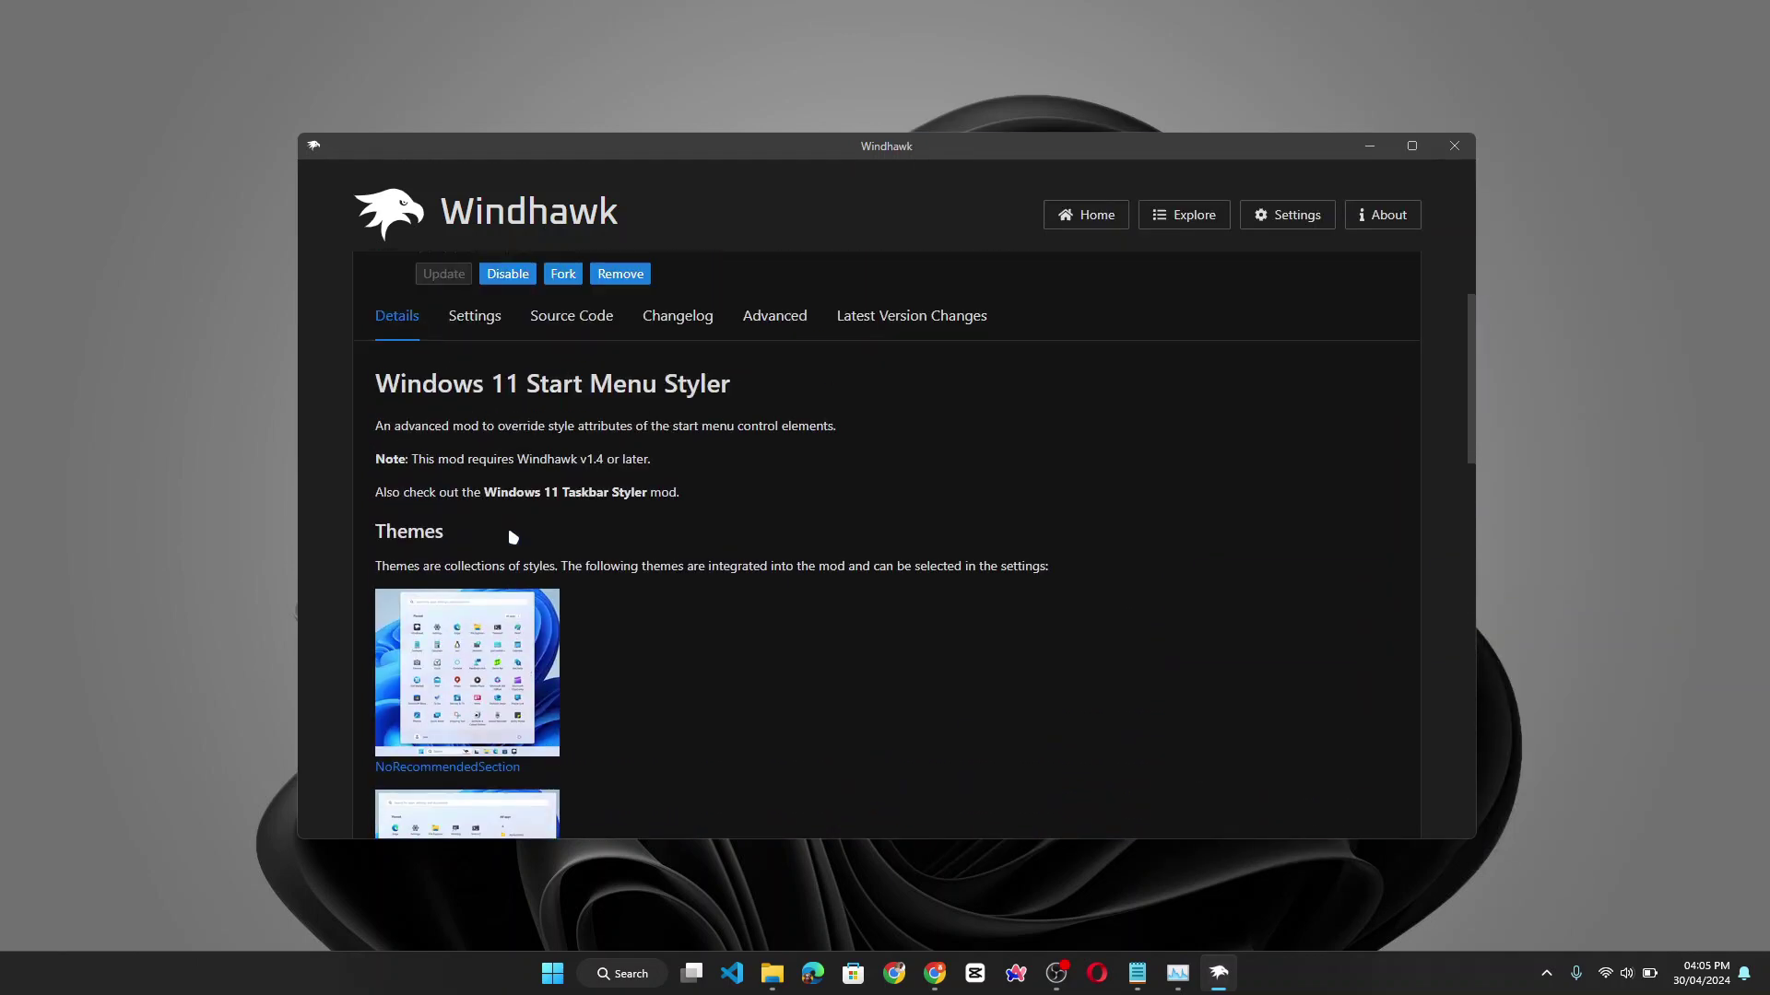
pyautogui.scroll(1, 512, 537)
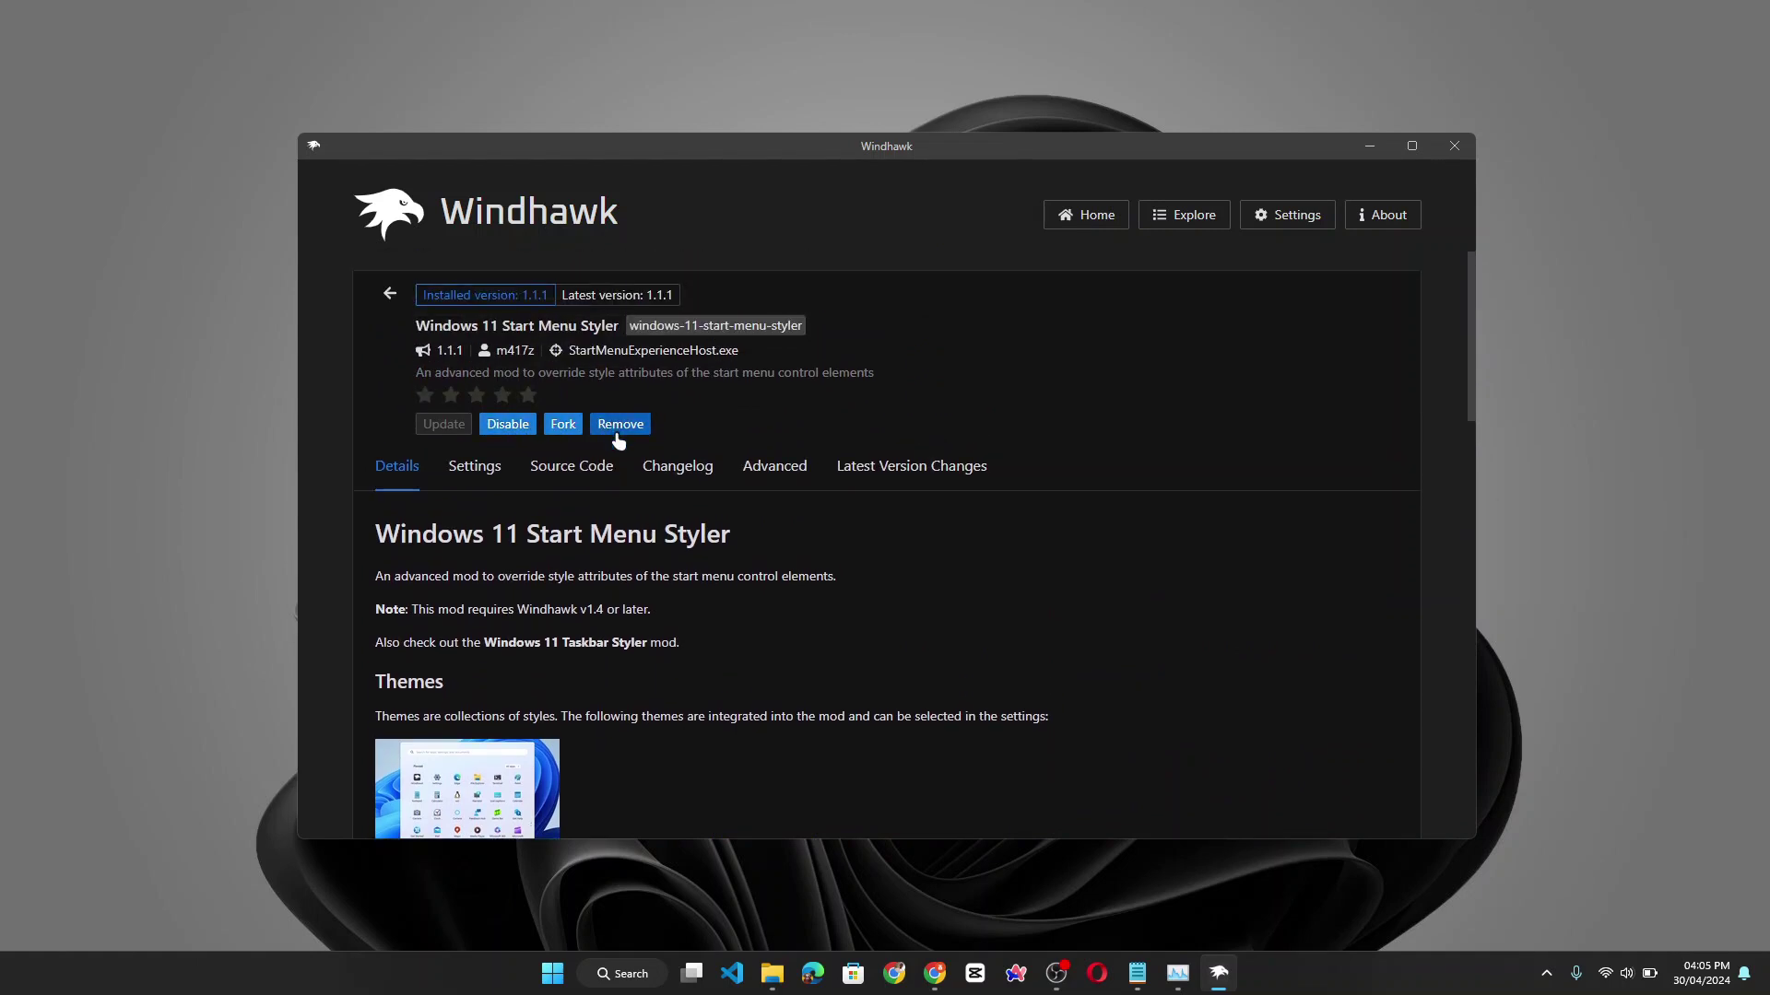
# - Remove the Windows 11 Start Menu Styler mod and close Windhawk
pyautogui.click(618, 428)
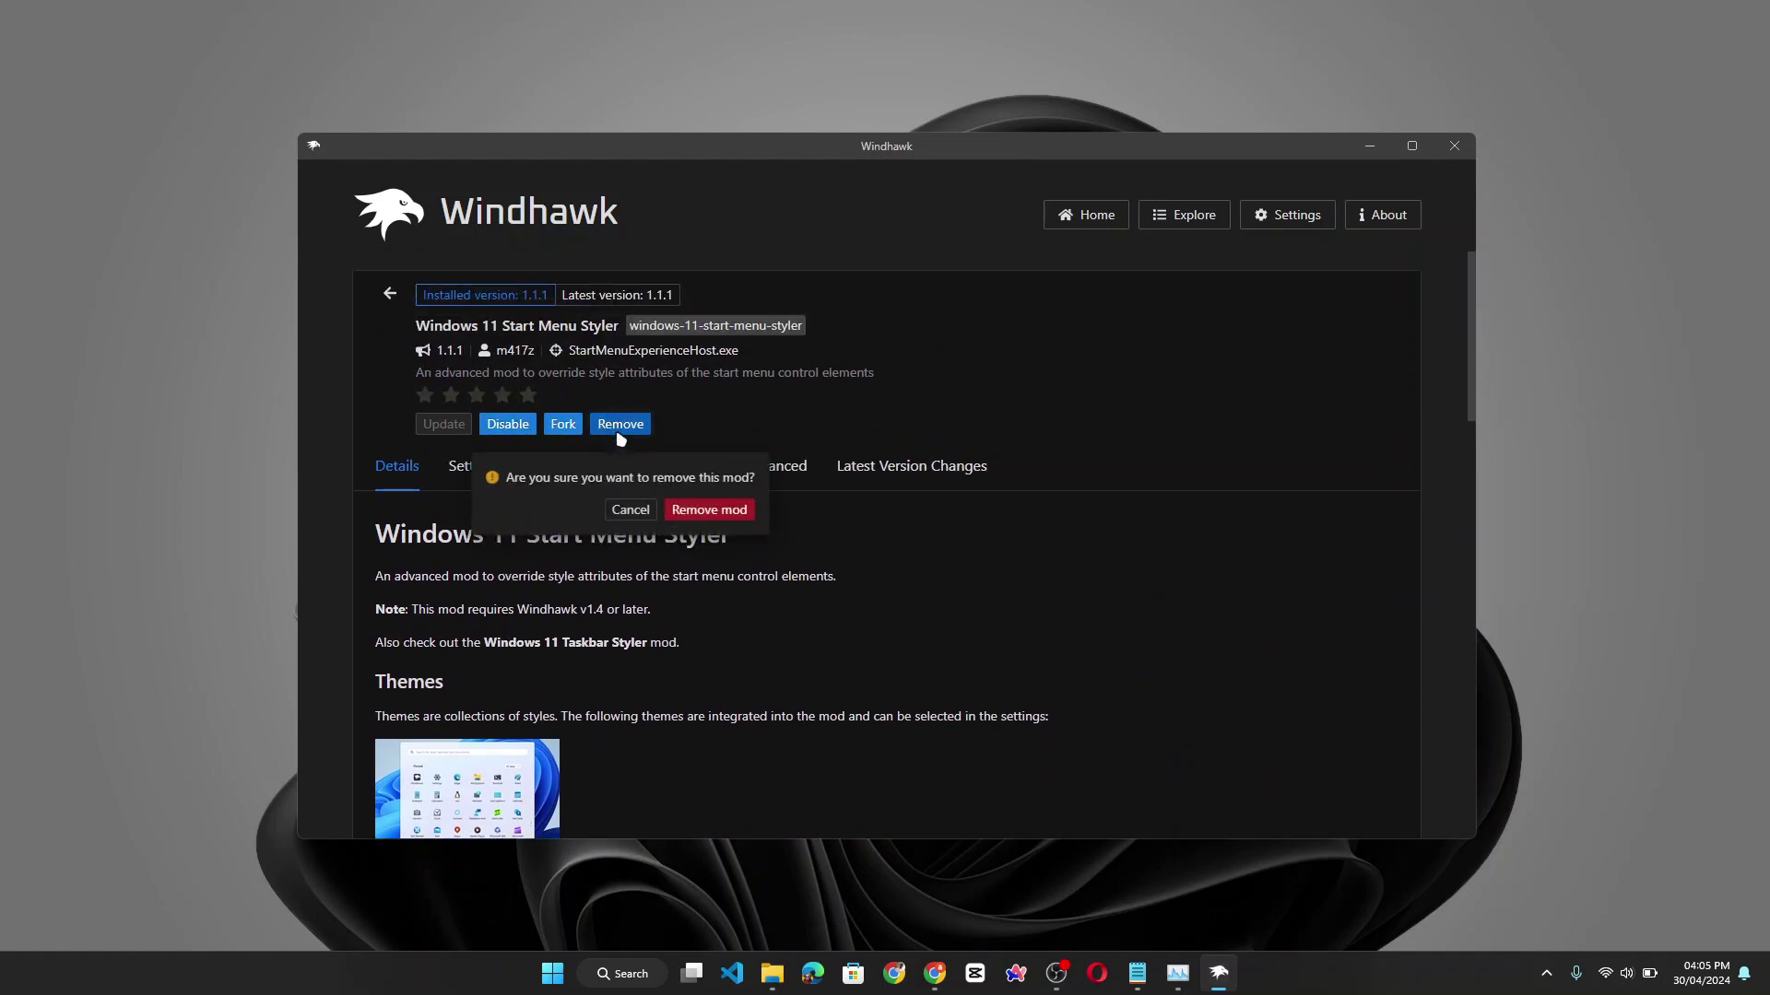
pyautogui.click(693, 519)
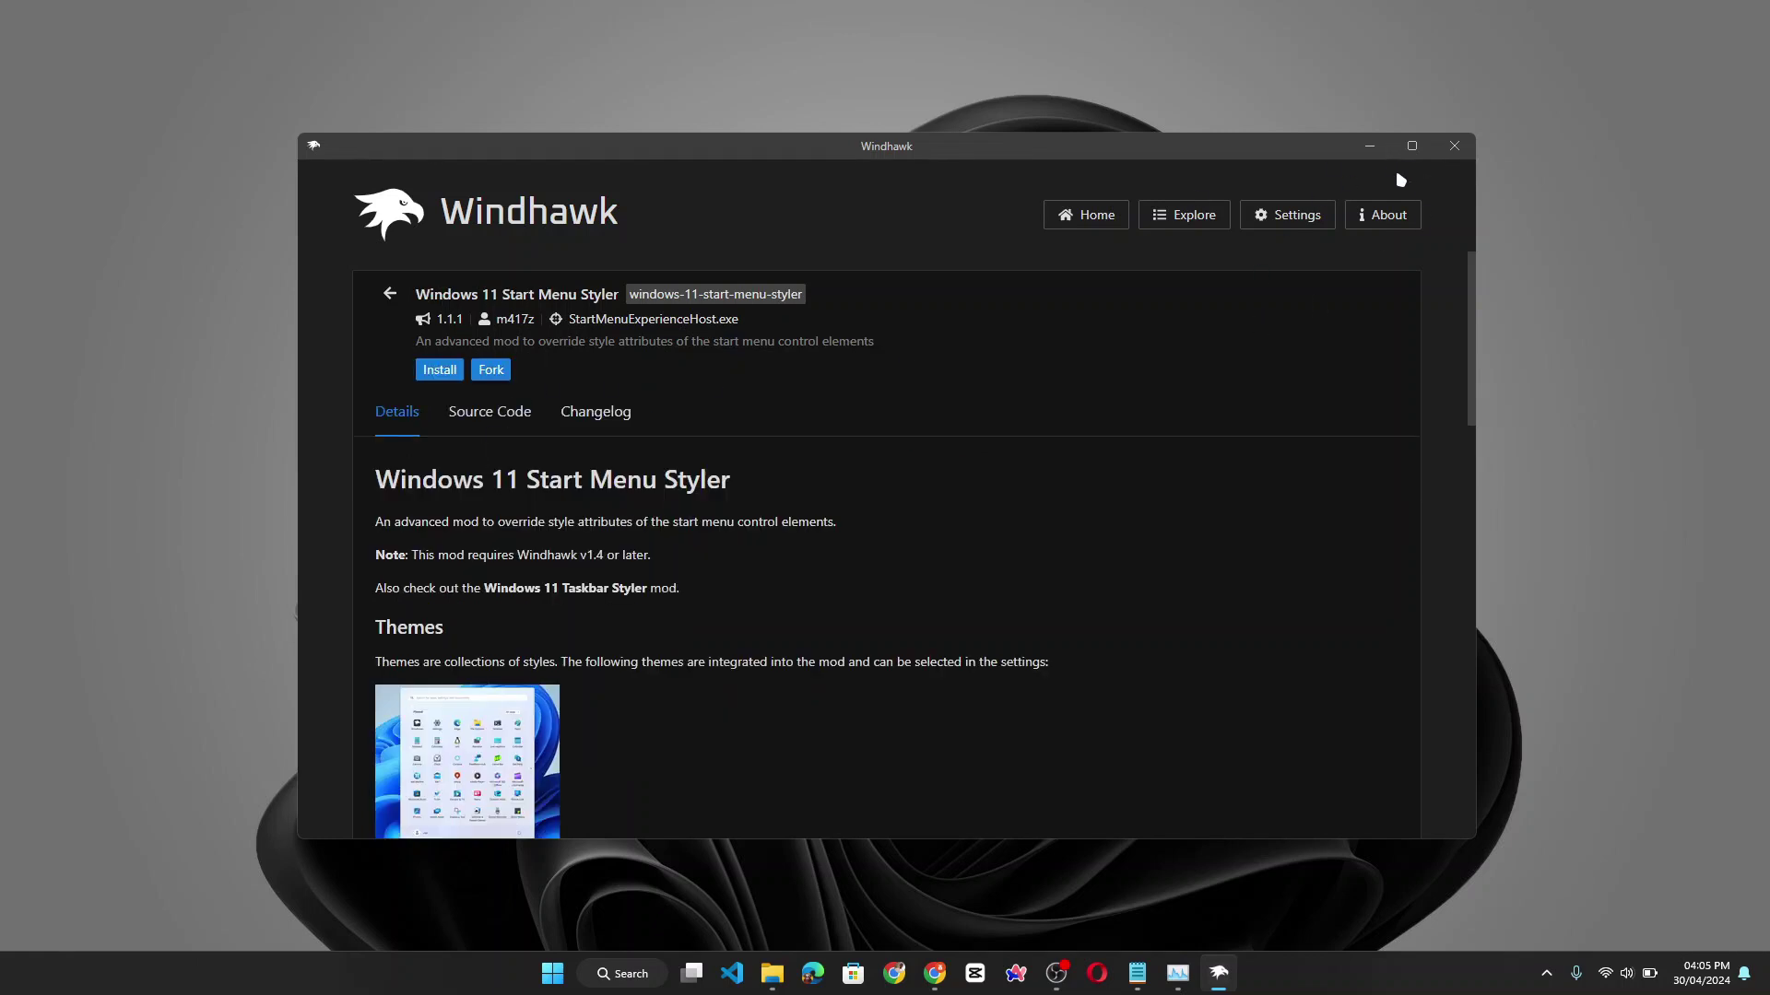
pyautogui.click(1454, 148)
# - Check that the Start menu shows its default Pinned and Recommended layout
pyautogui.press('super')
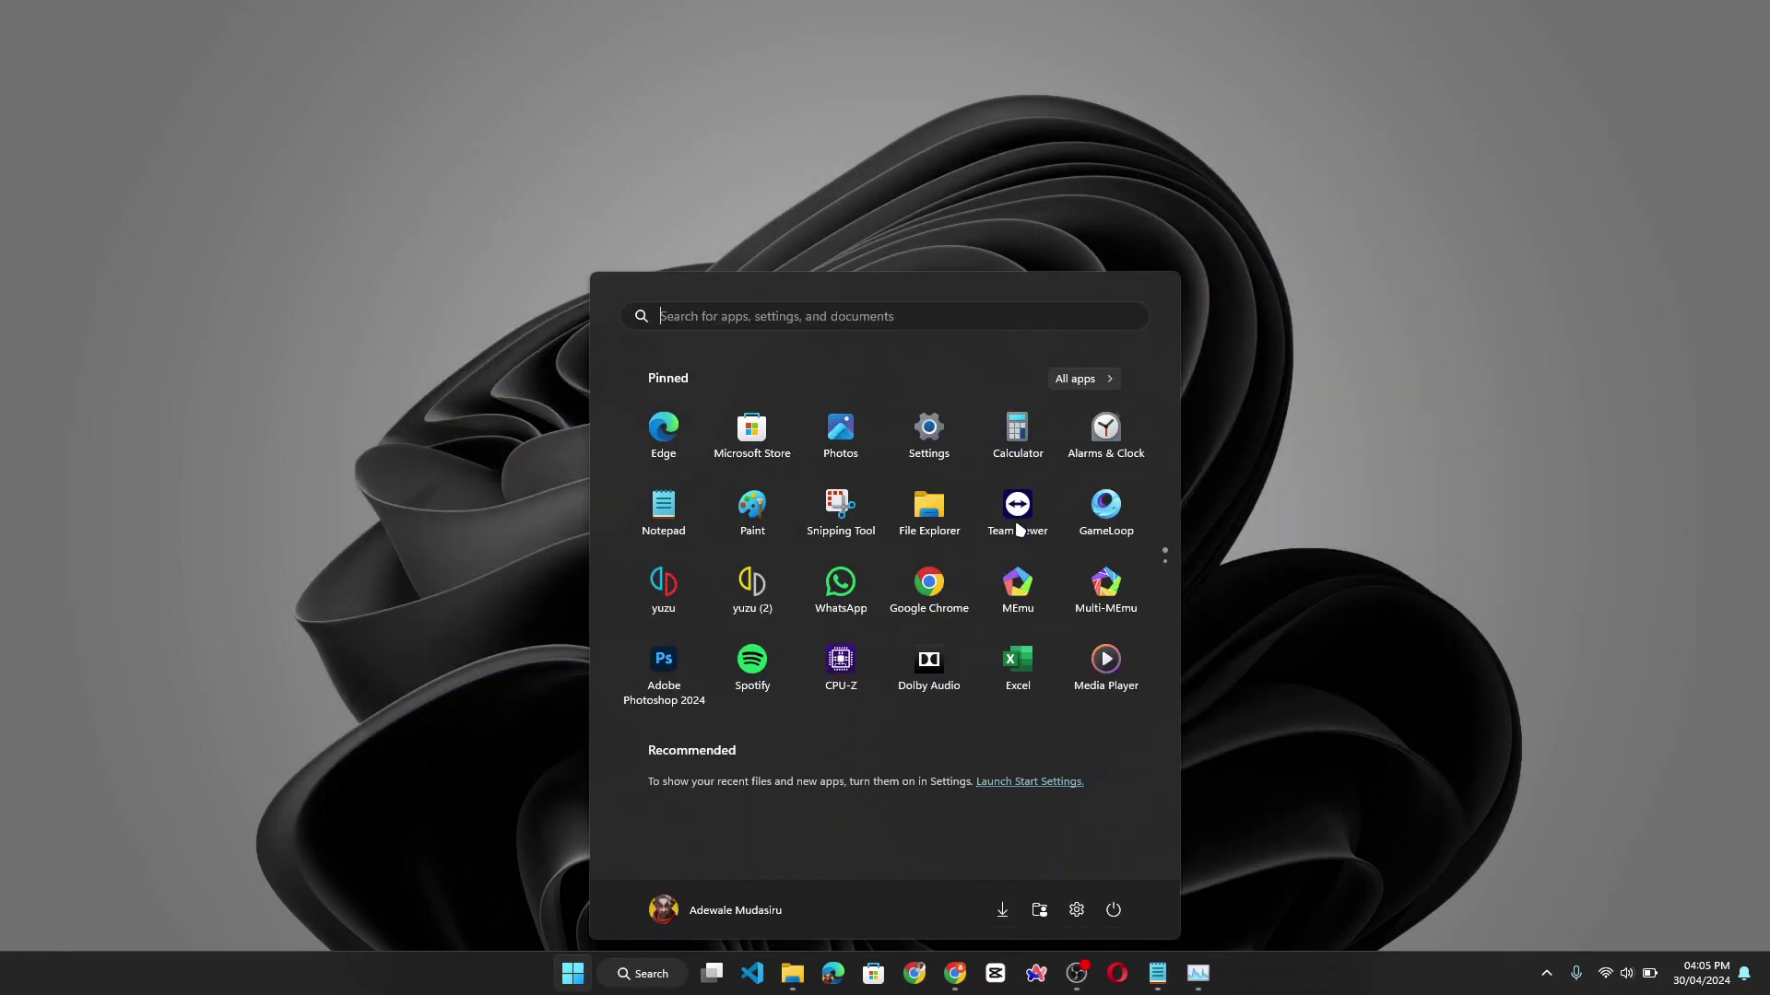
pyautogui.scroll(-1, 877, 542)
pyautogui.scroll(1, 881, 545)
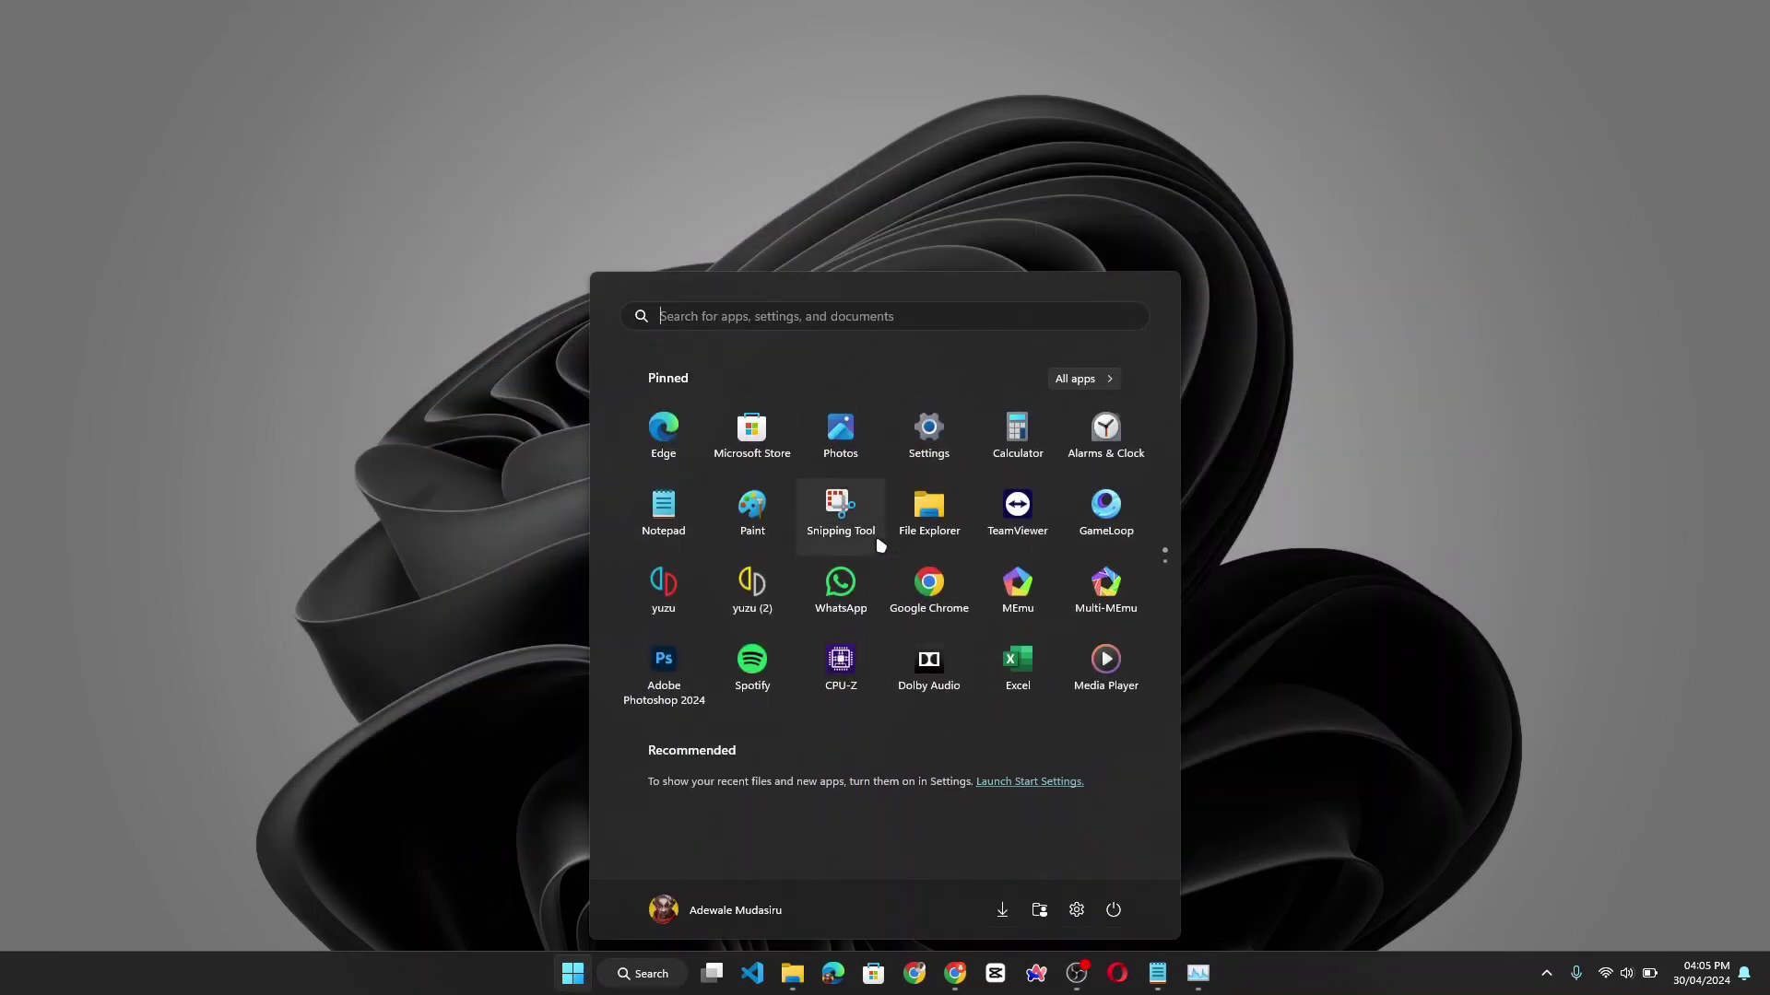
# - Search Google for 'windhawk' in Chrome and open the windhawk.net homepage
pyautogui.click(528, 662)
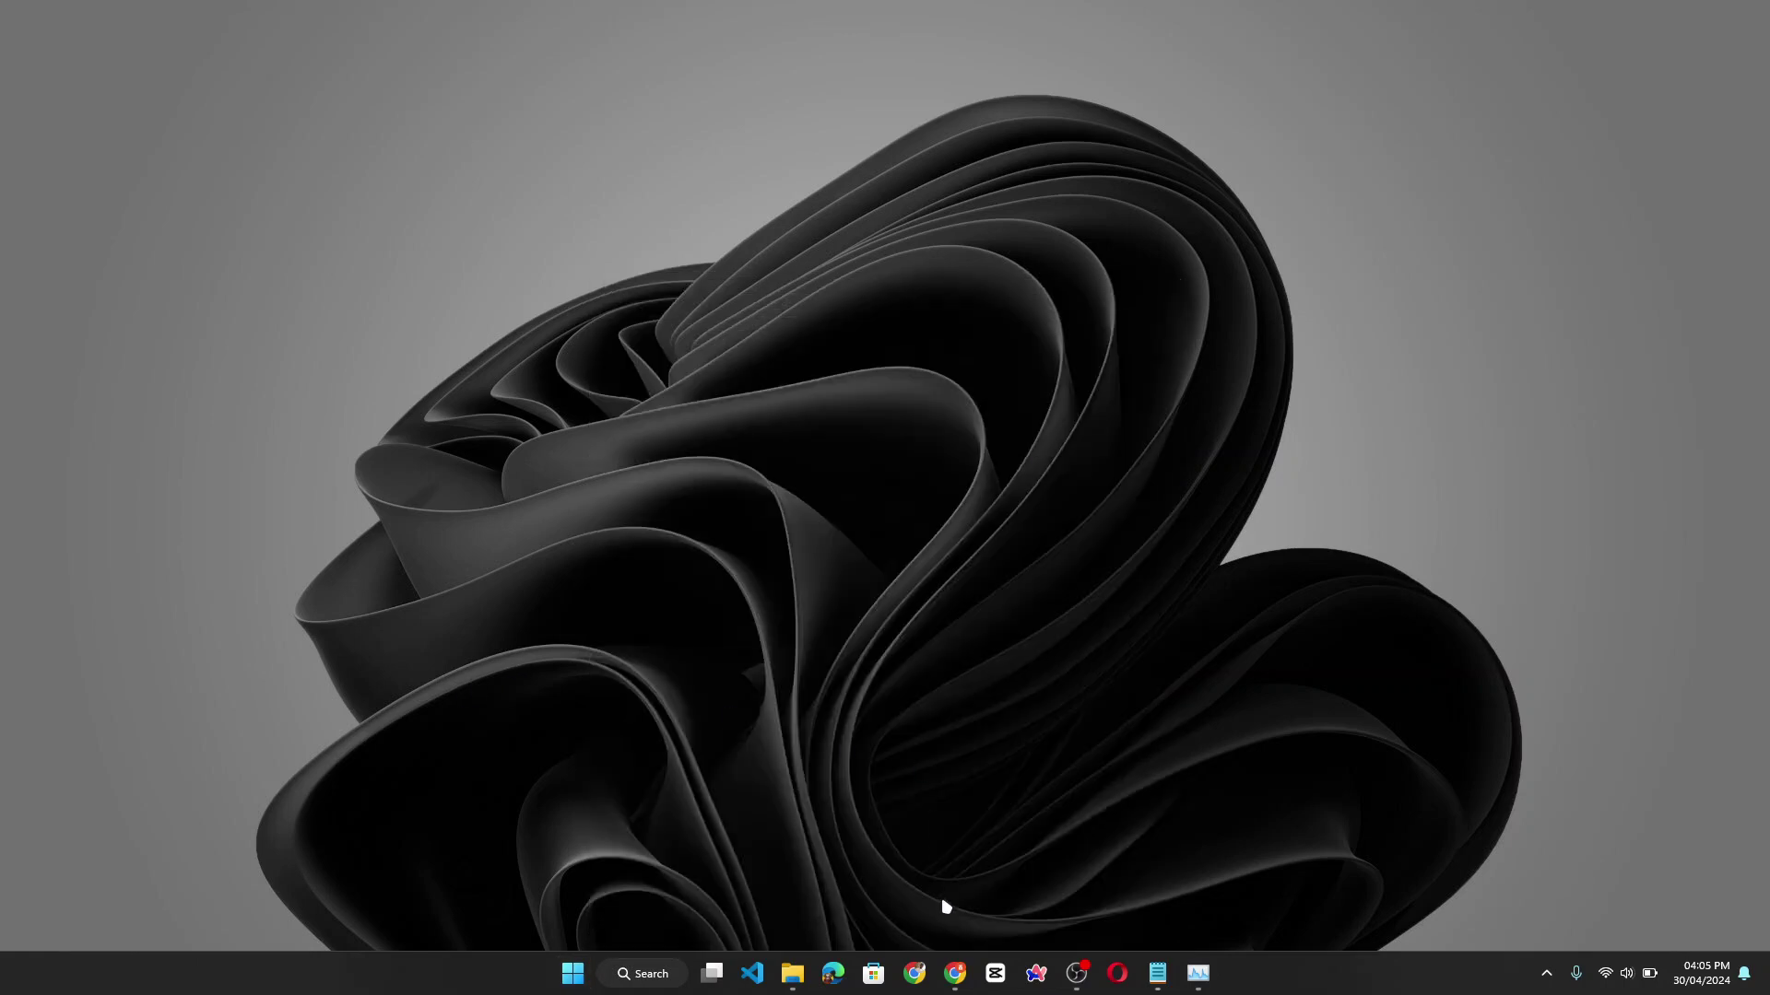
pyautogui.click(955, 973)
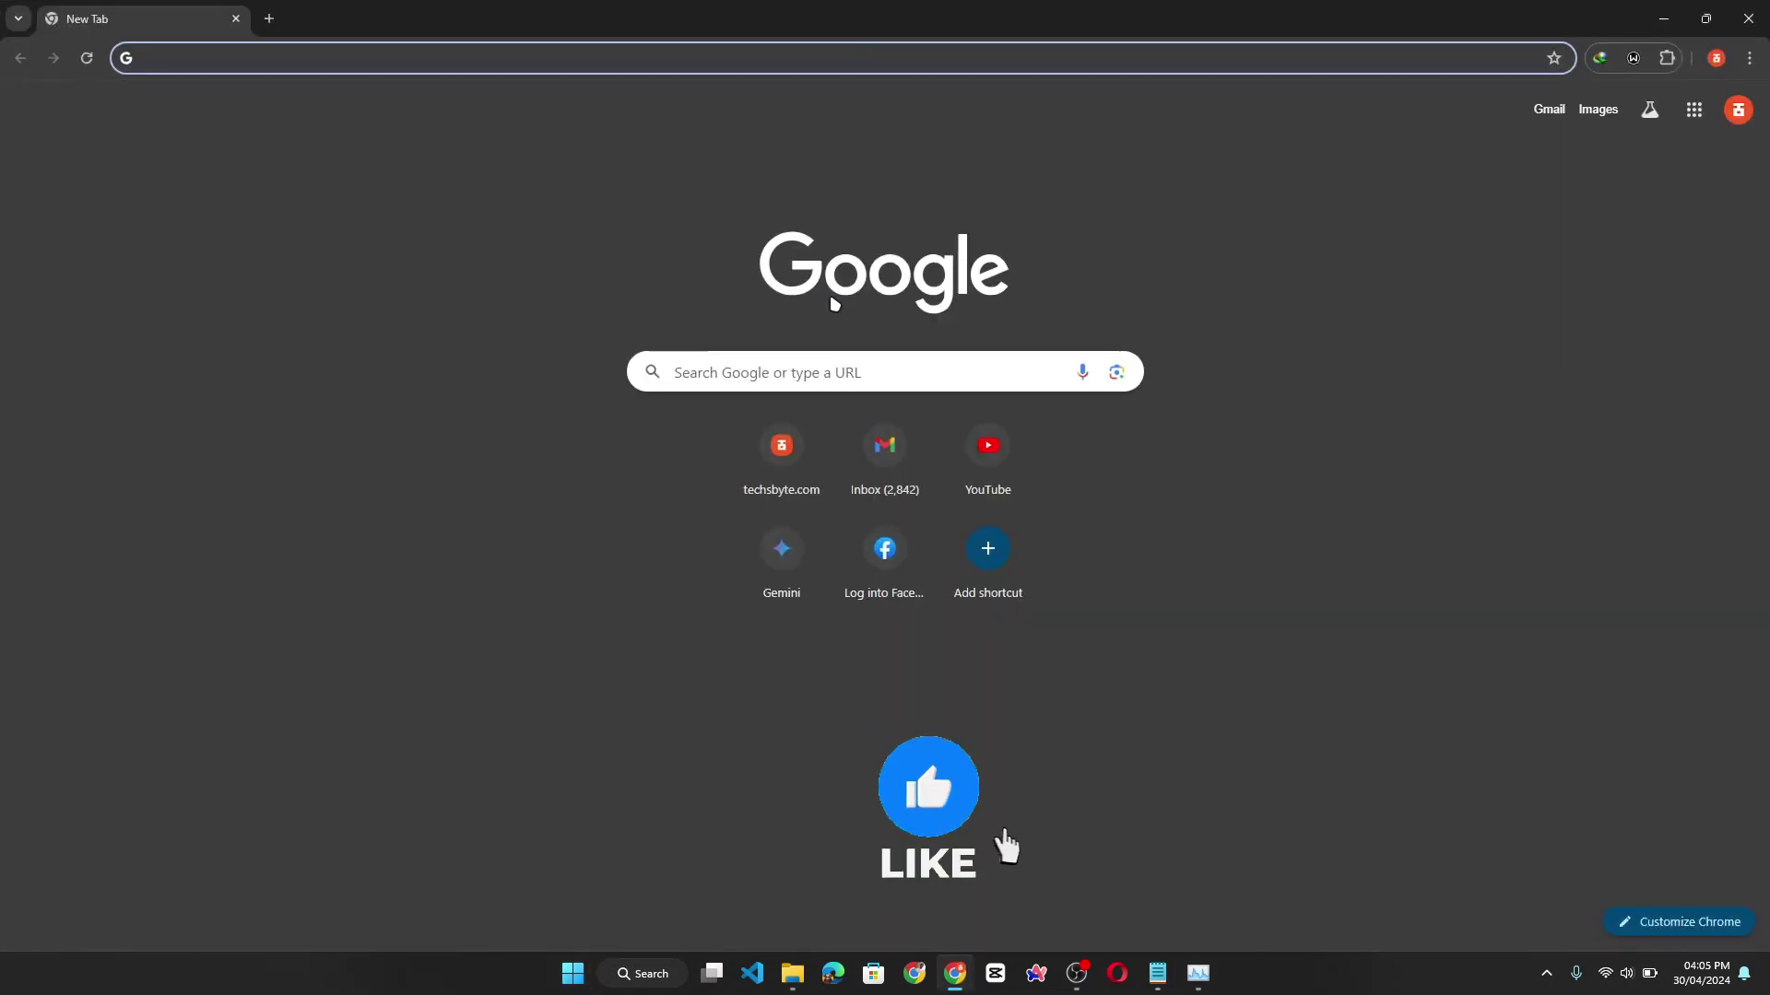
pyautogui.write('wind')
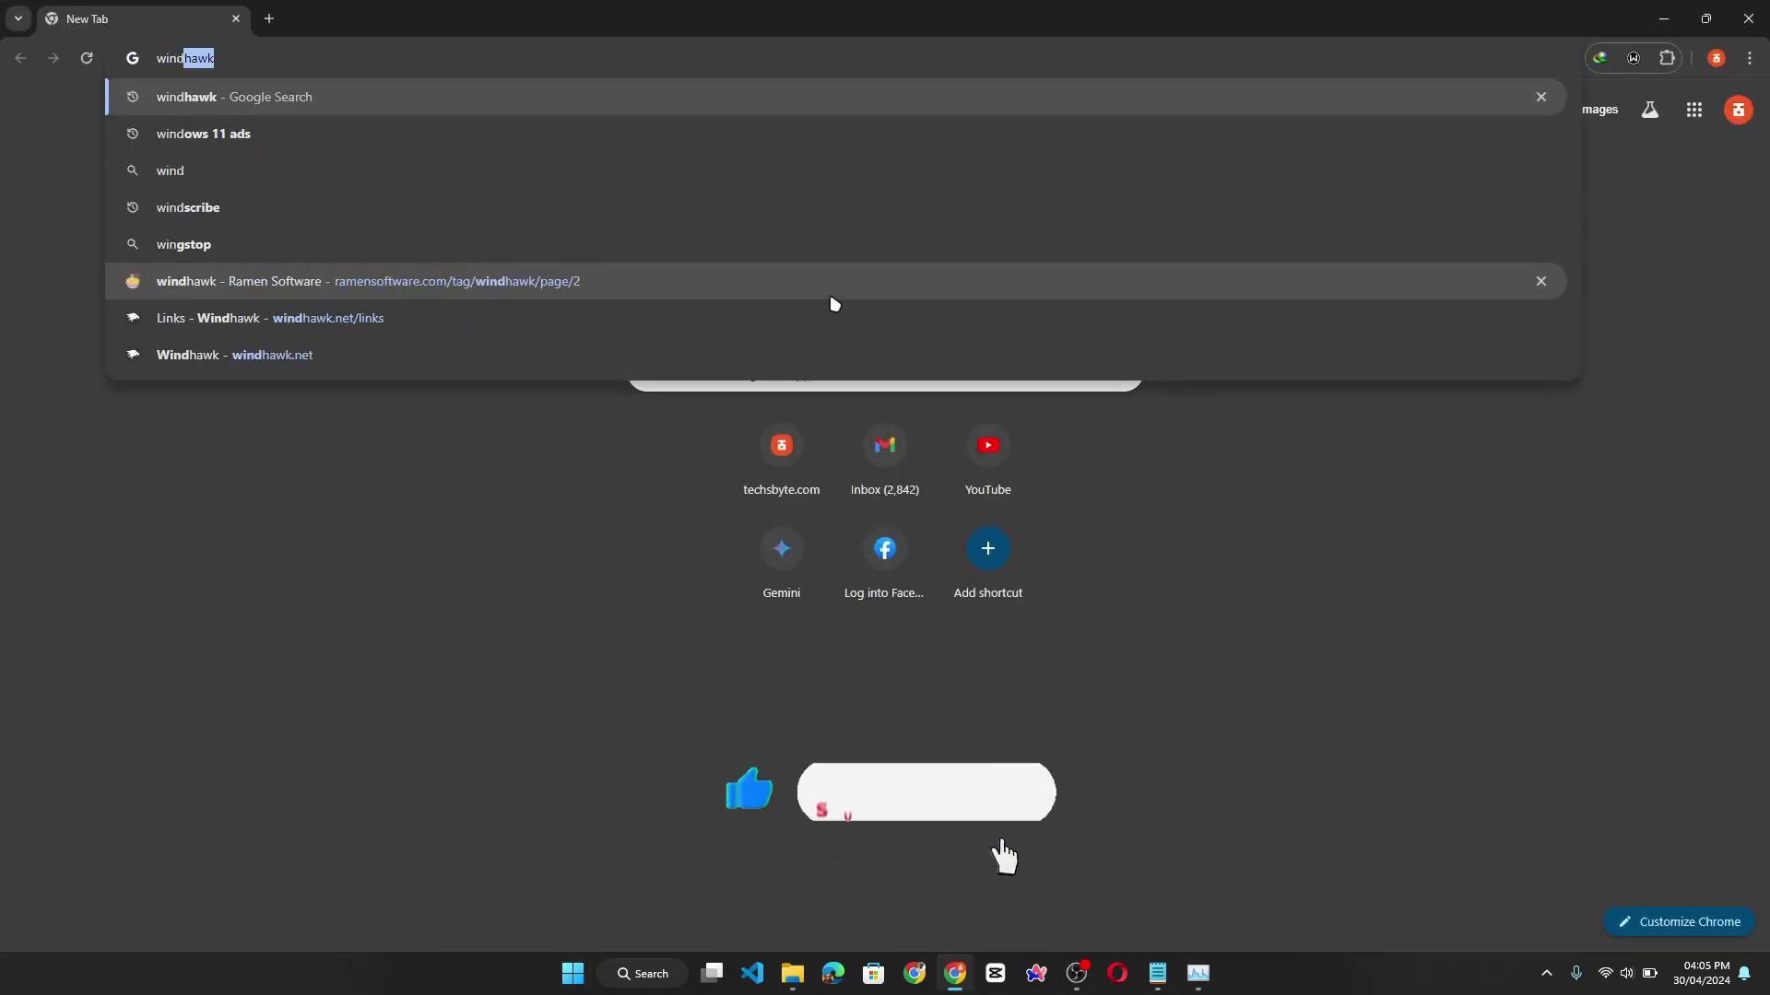
pyautogui.write('hawk')
pyautogui.press('Return')
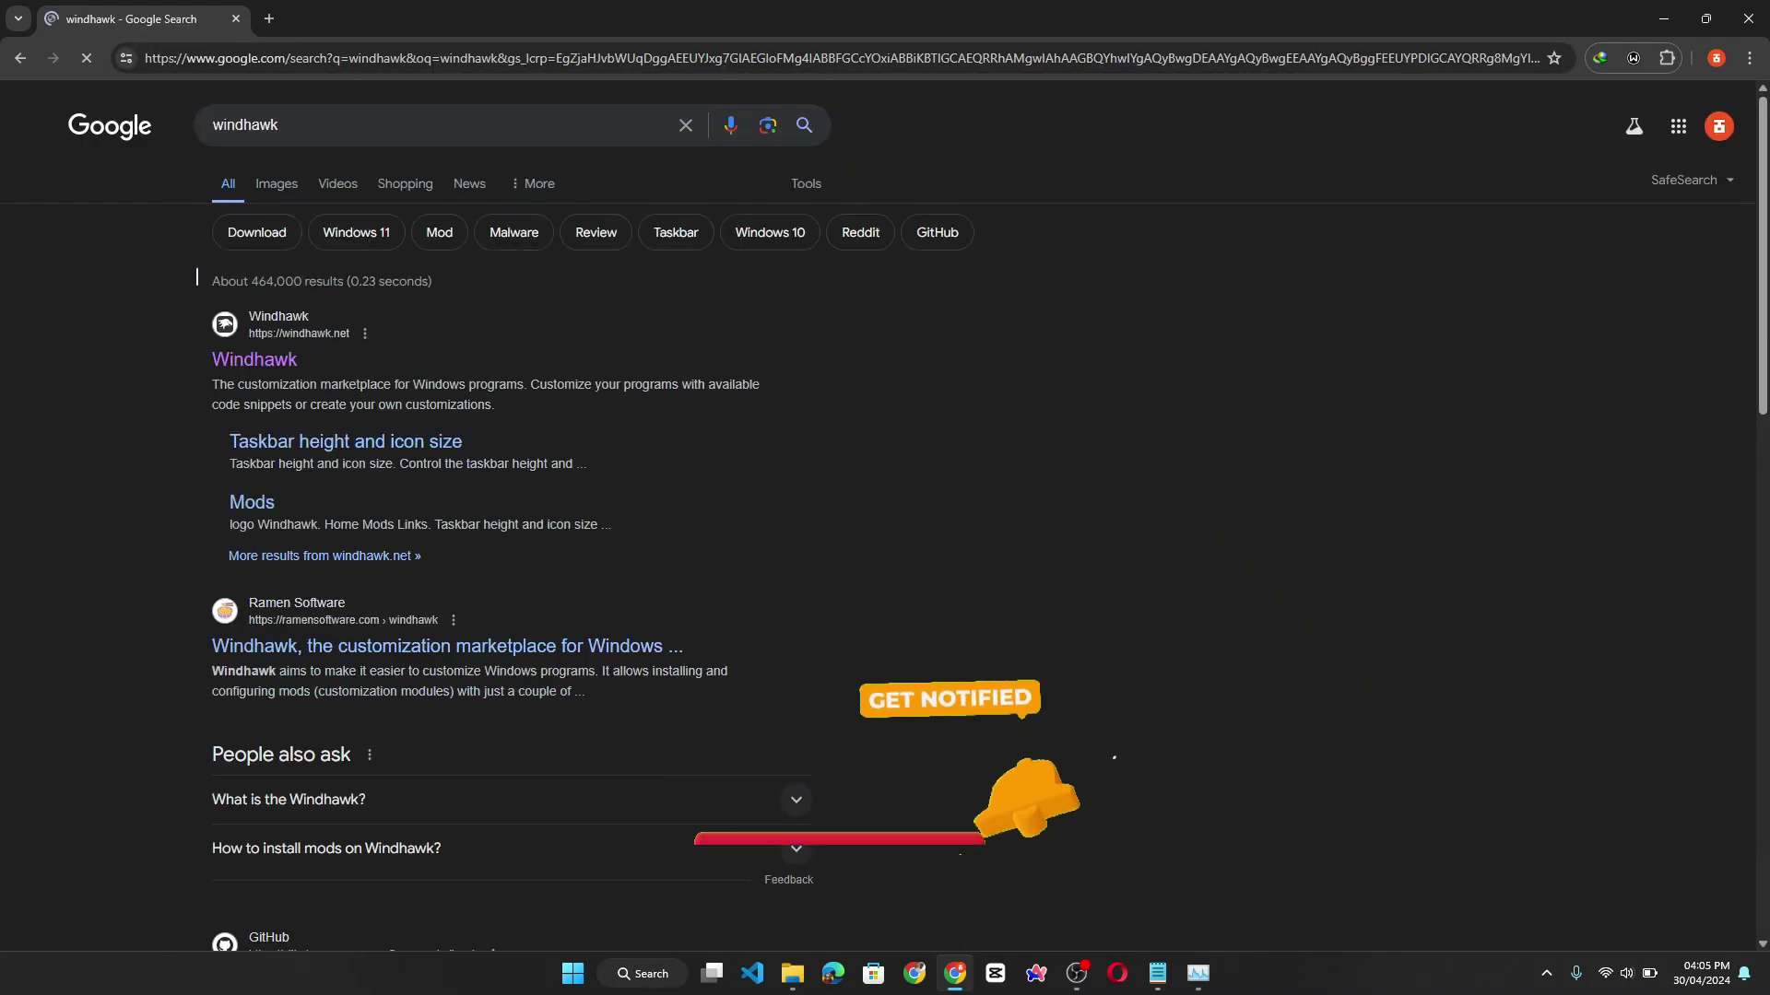
pyautogui.click(265, 365)
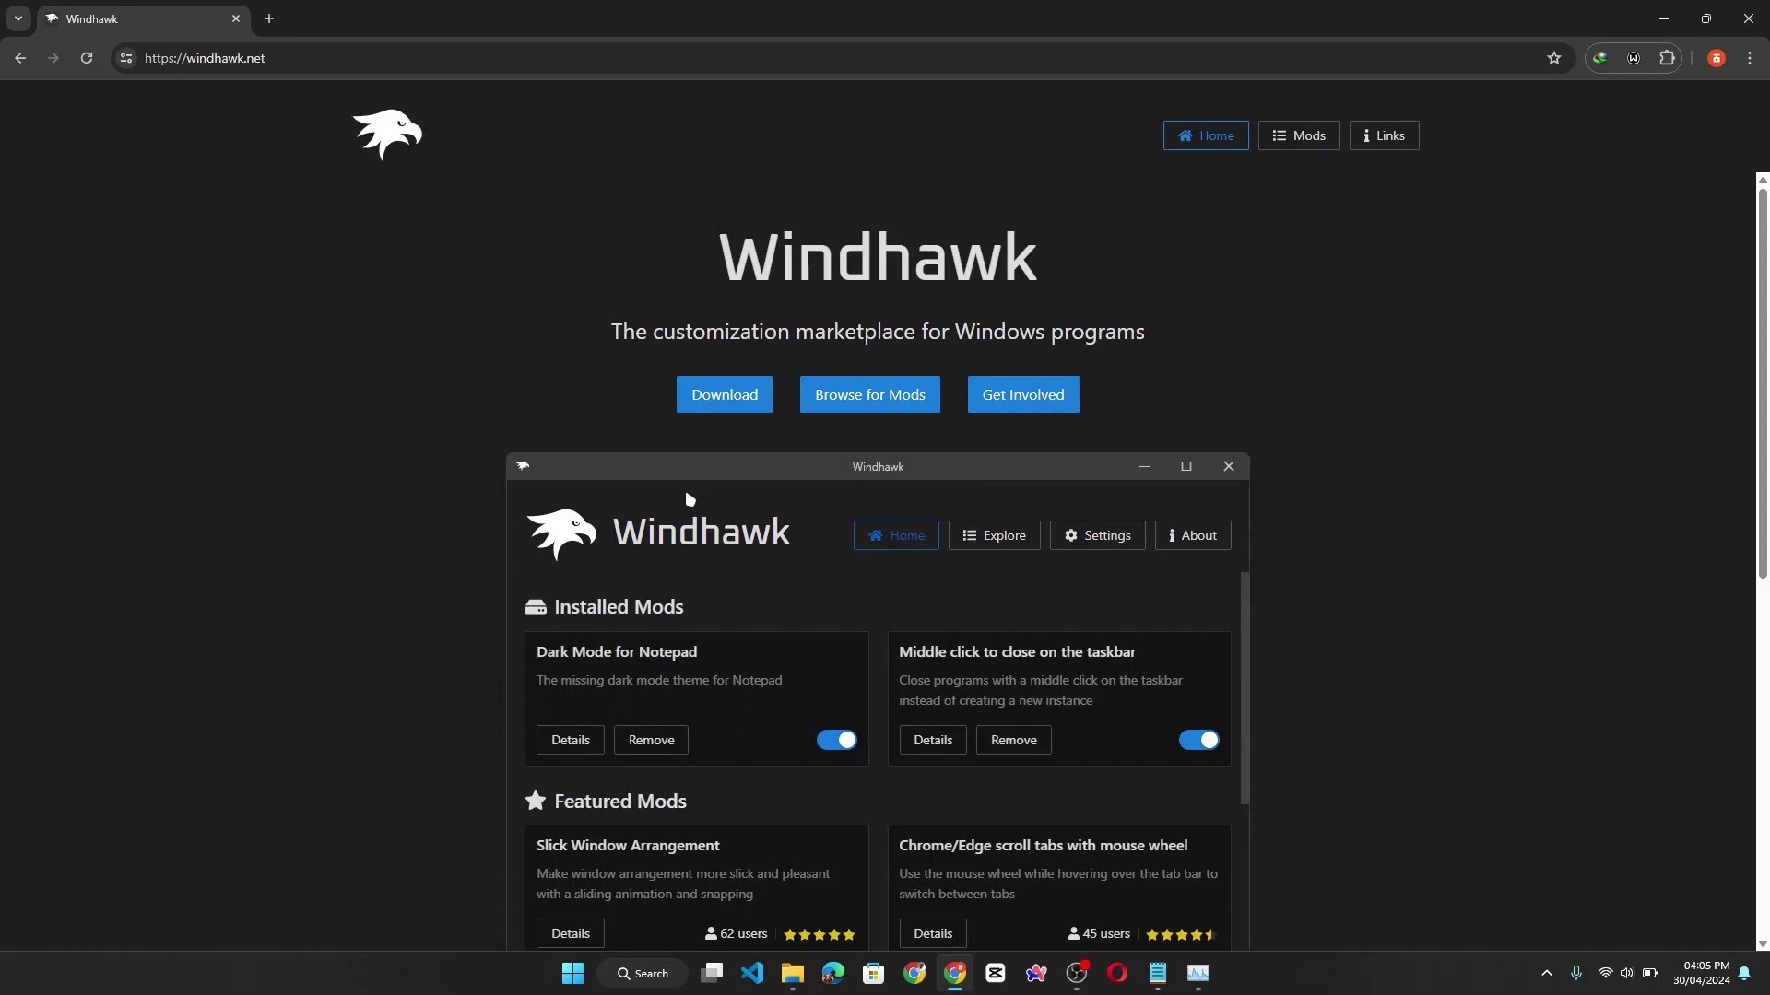
# - Start the Windhawk installer download, cancel it, and close Chrome
pyautogui.scroll(-5, 689, 498)
pyautogui.scroll(5, 687, 497)
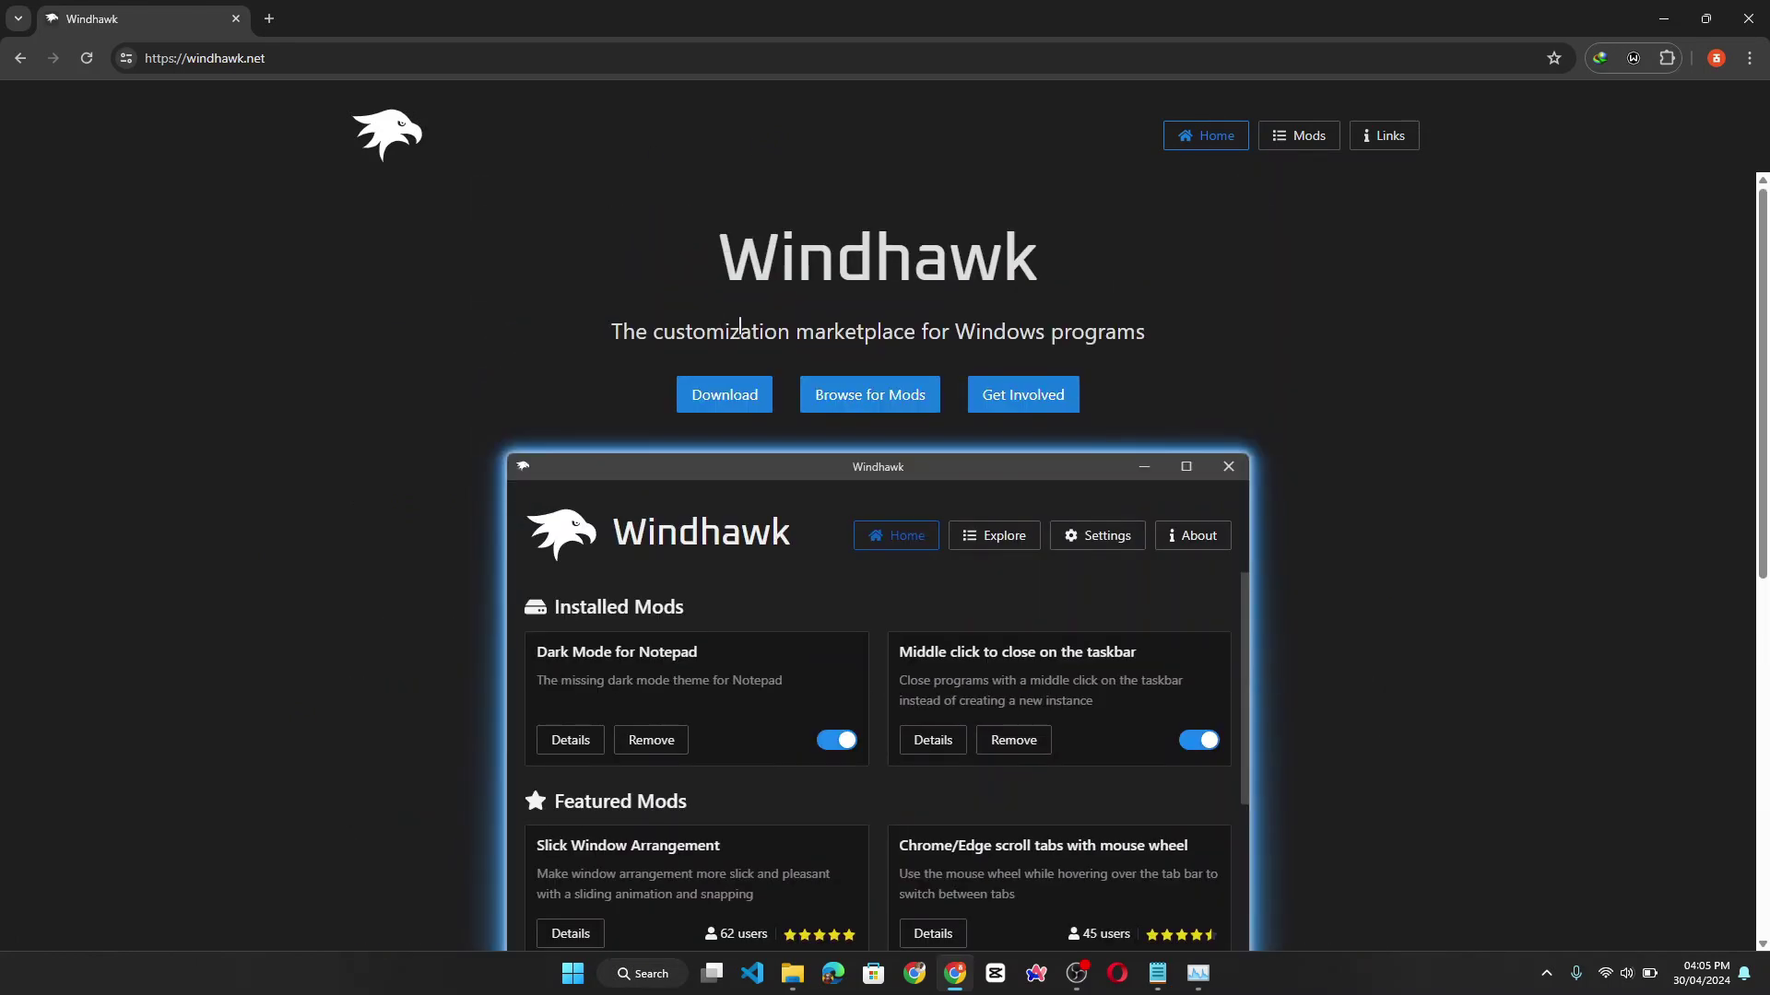
pyautogui.click(726, 398)
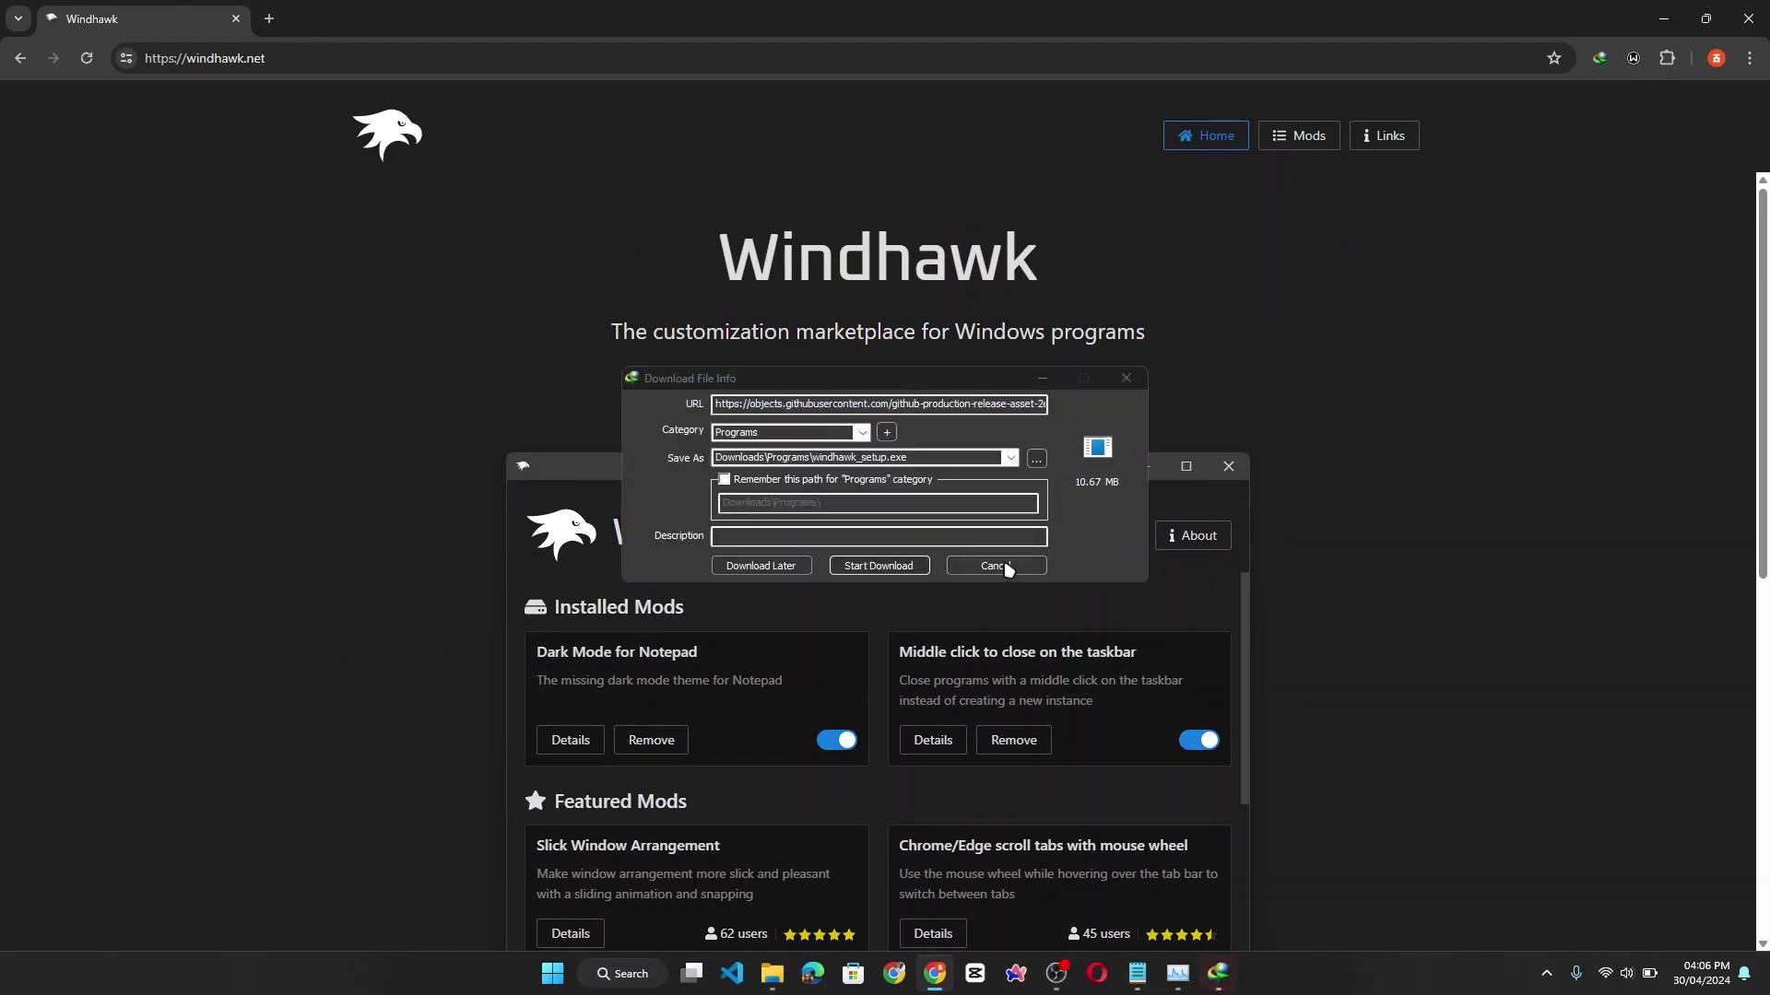
pyautogui.click(1011, 568)
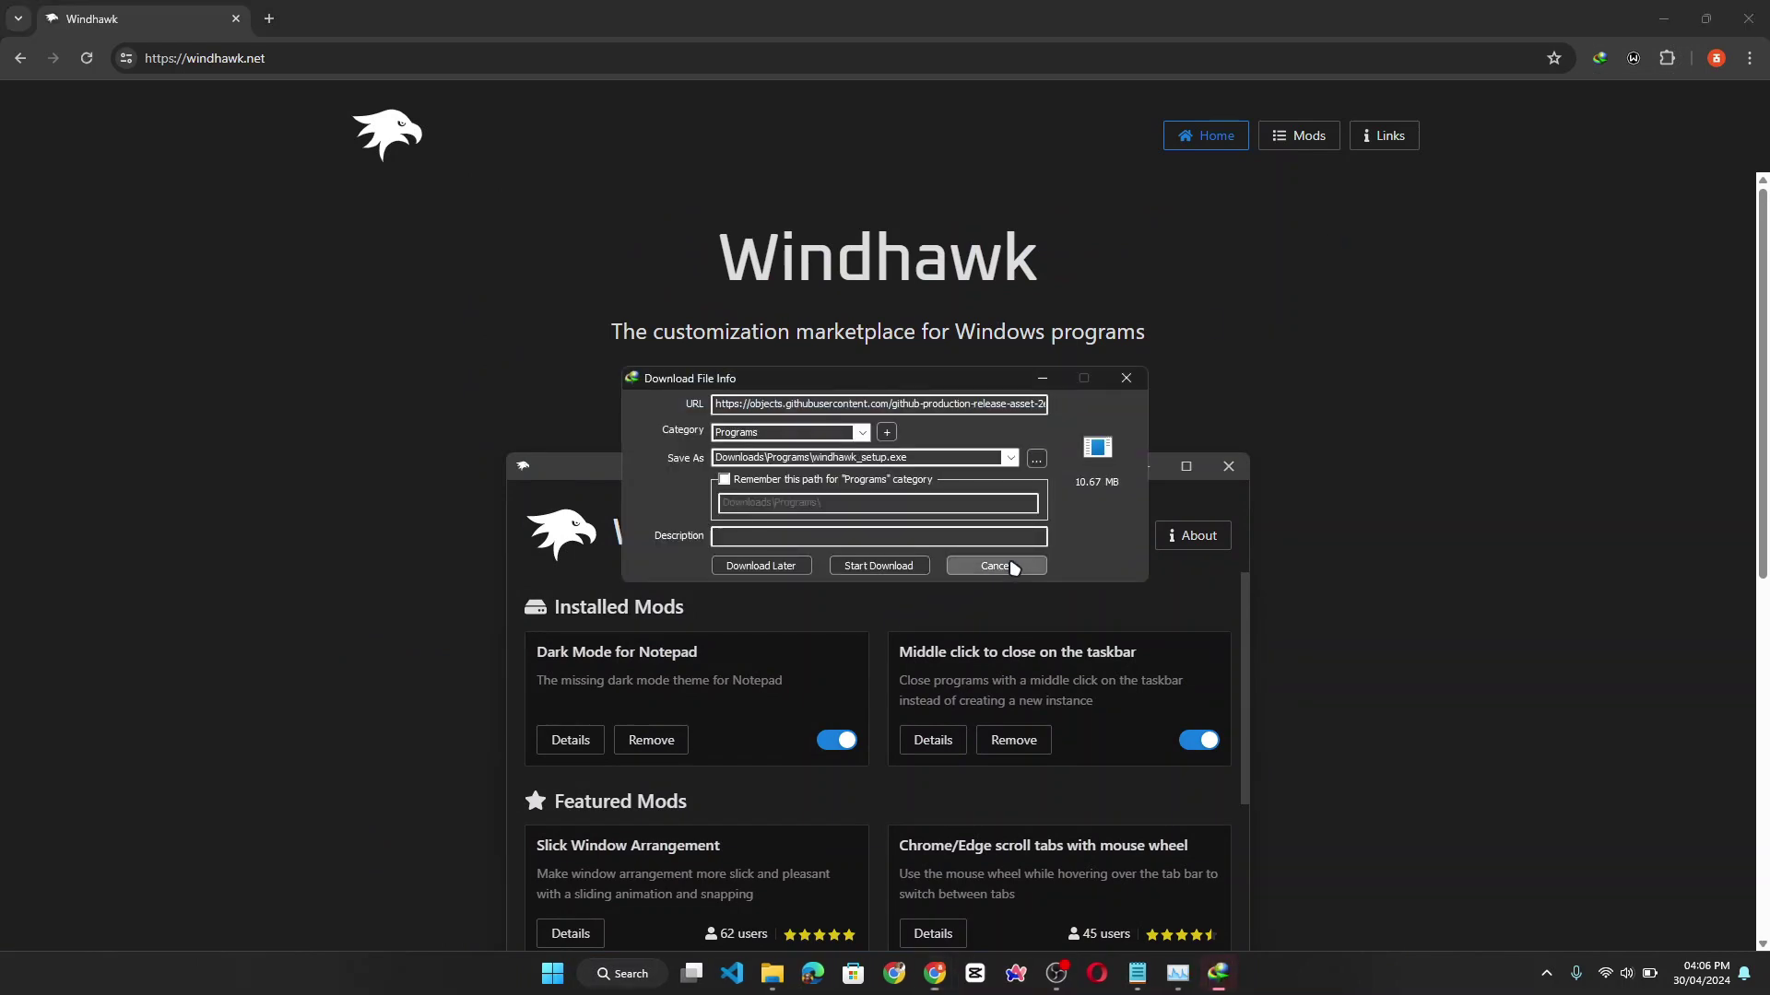
pyautogui.click(1765, 9)
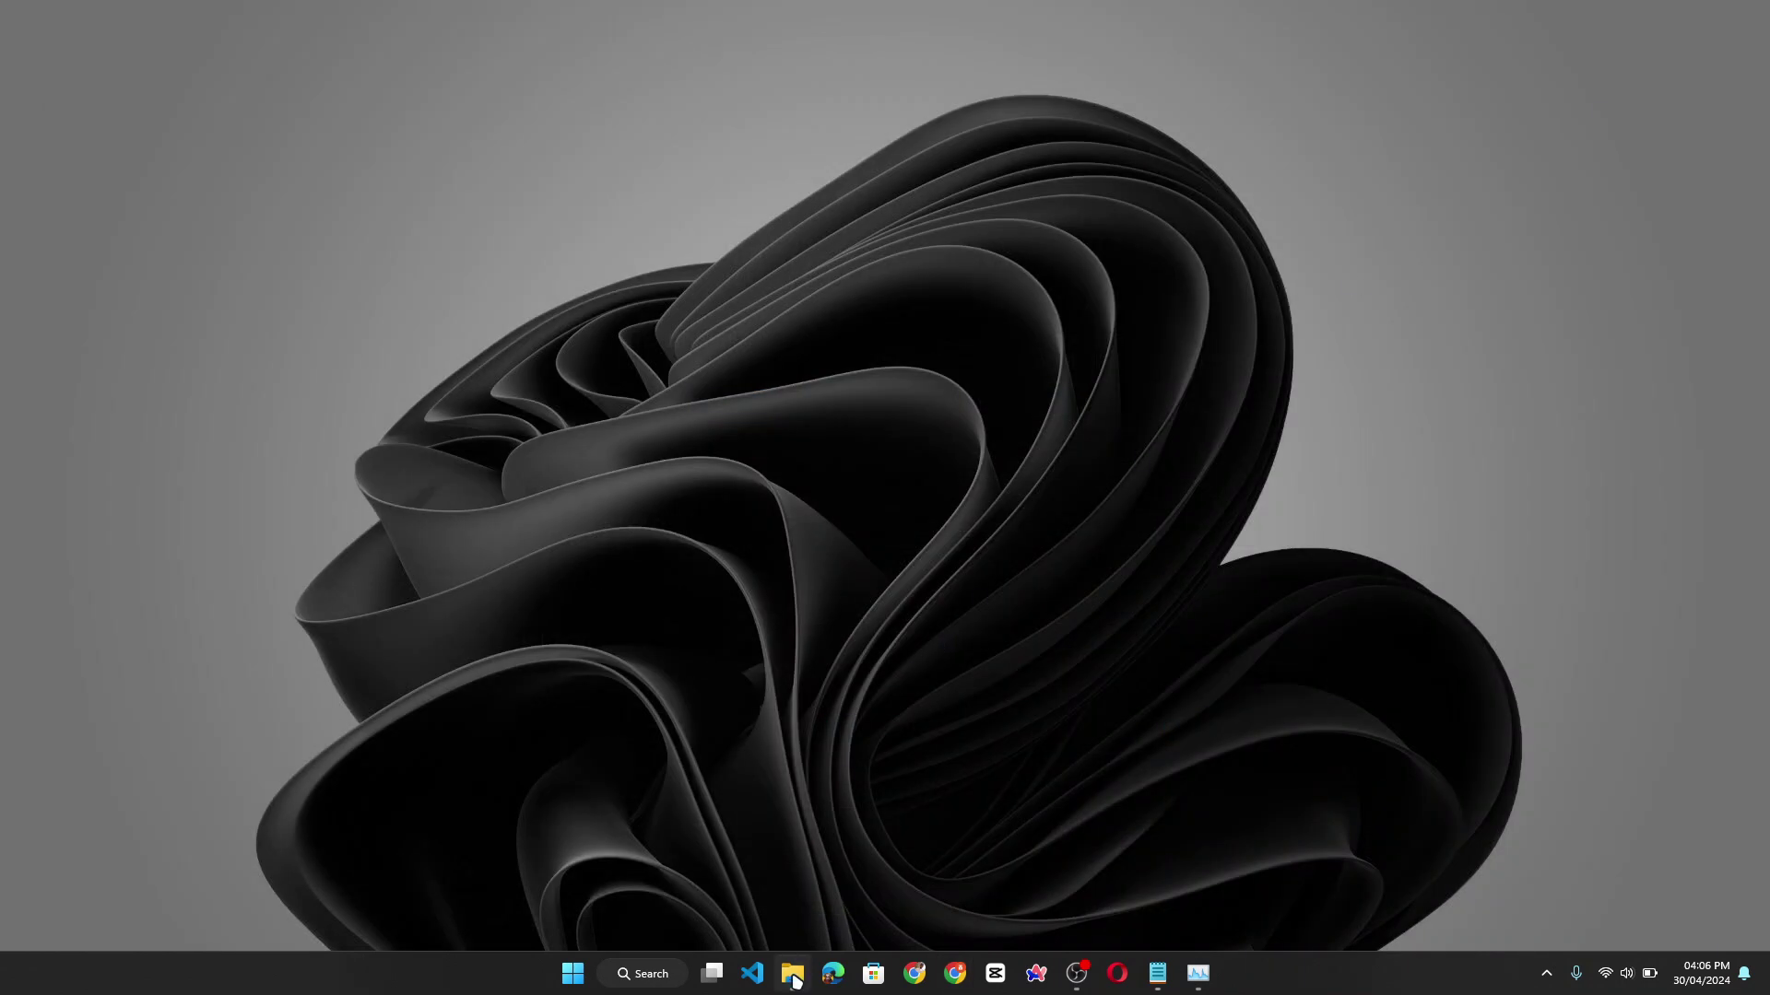
# - Reinstall Windhawk v1.4.1 from windhawk_setup in Downloads, with Run Windhawk unticked
pyautogui.click(795, 985)
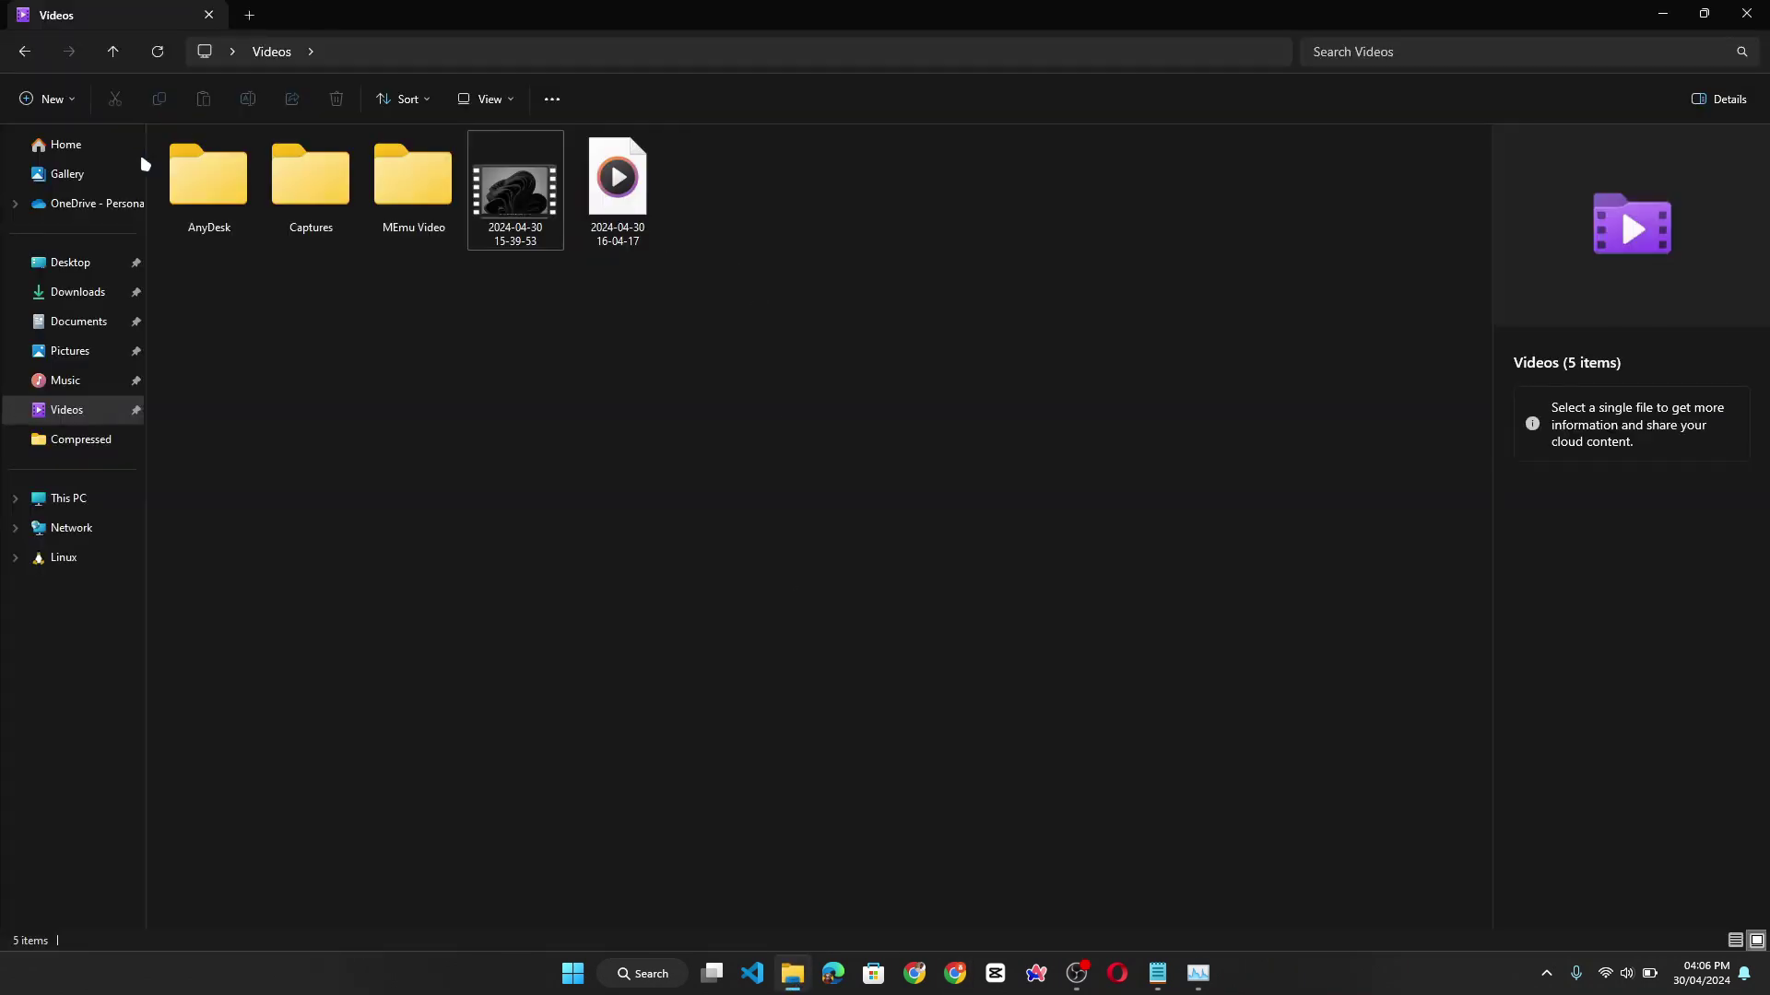
pyautogui.click(78, 293)
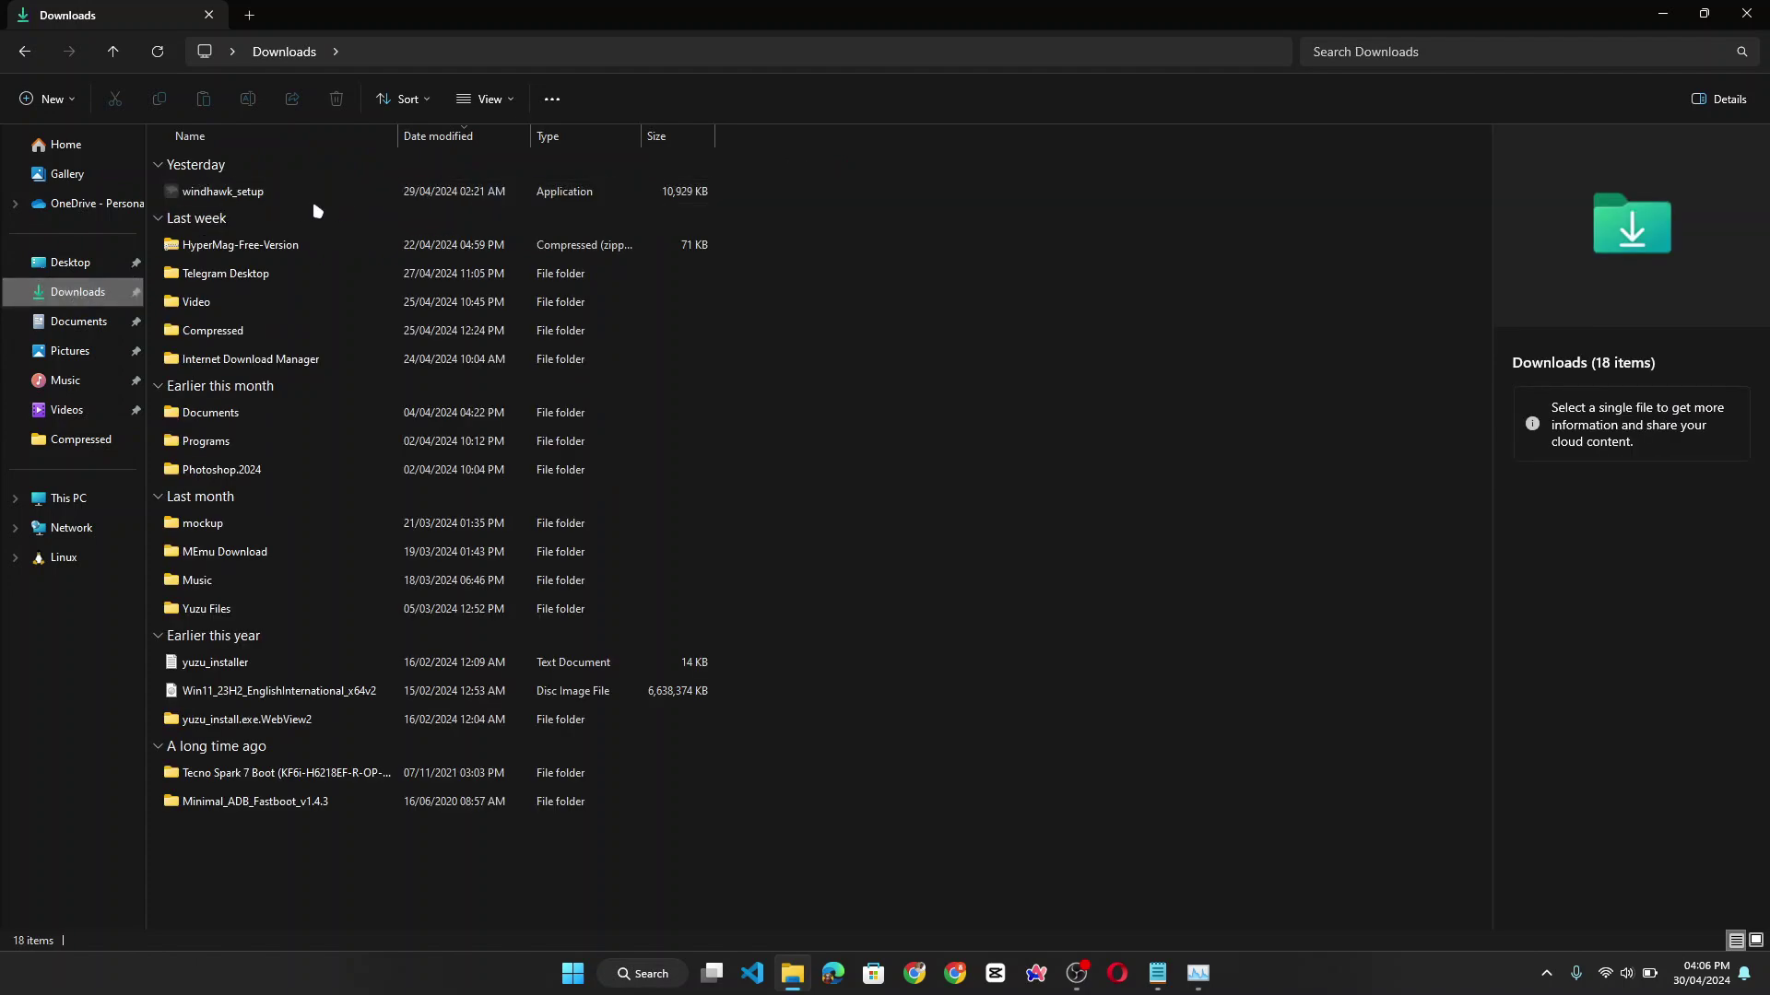
pyautogui.doubleClick(350, 193)
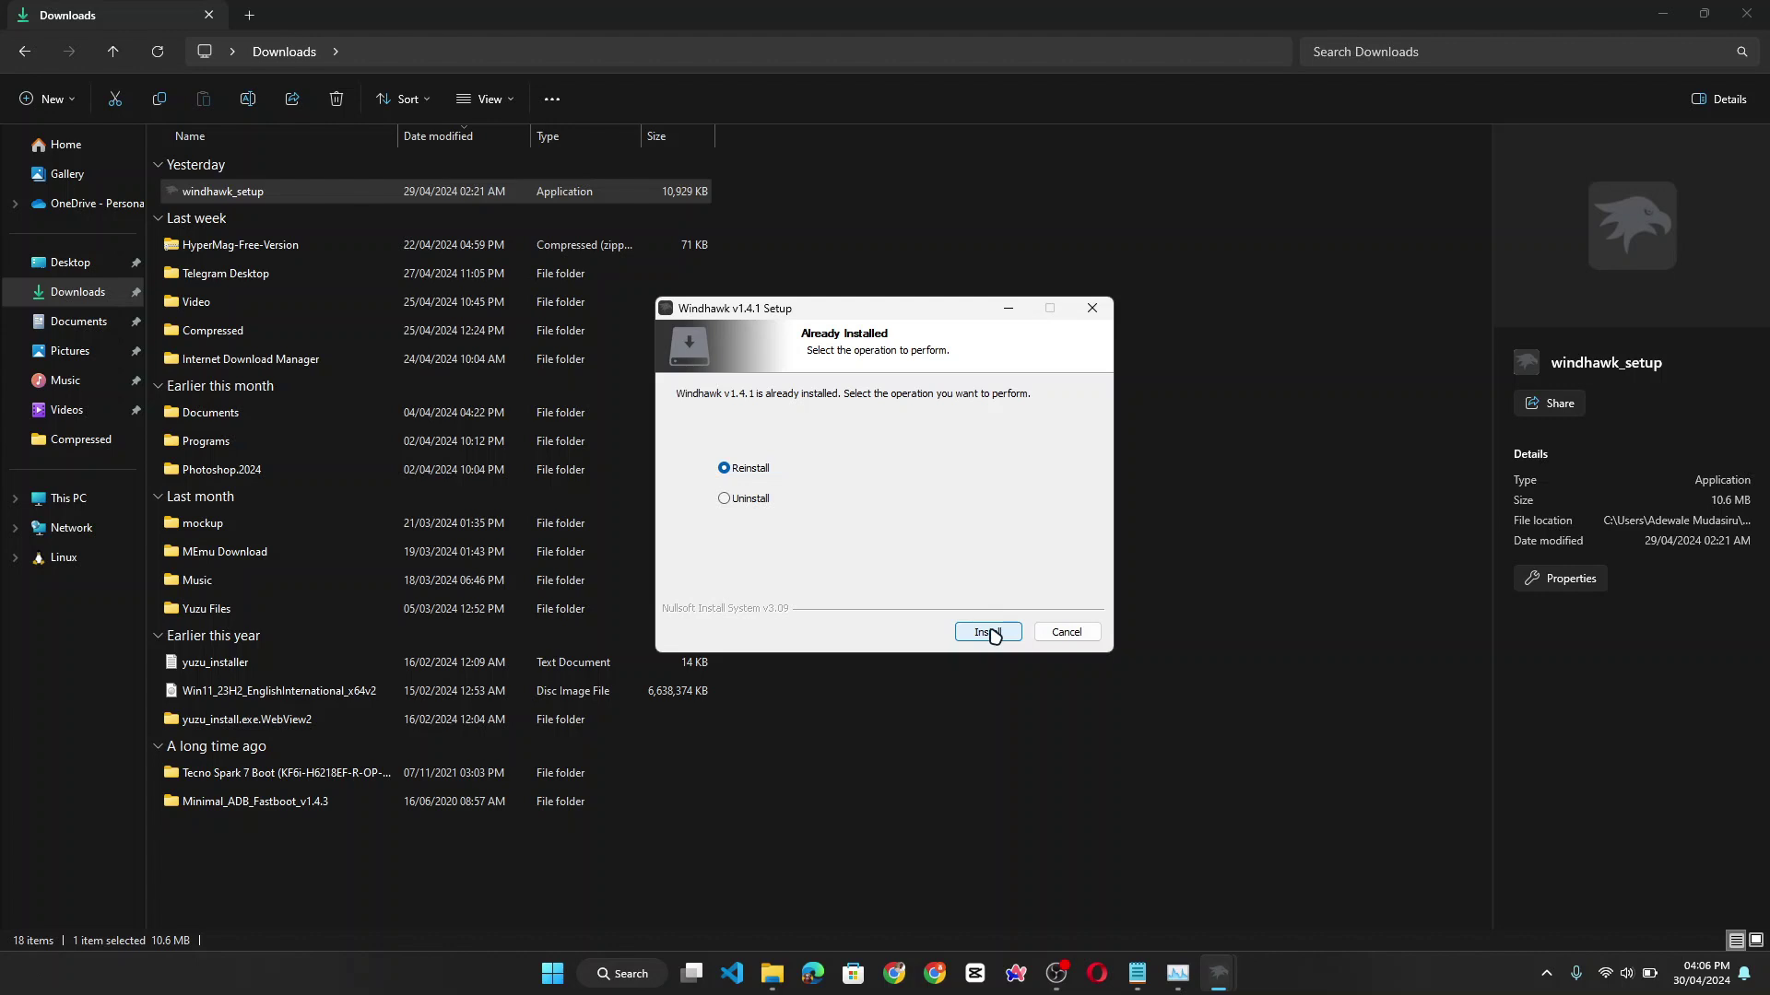
pyautogui.click(988, 633)
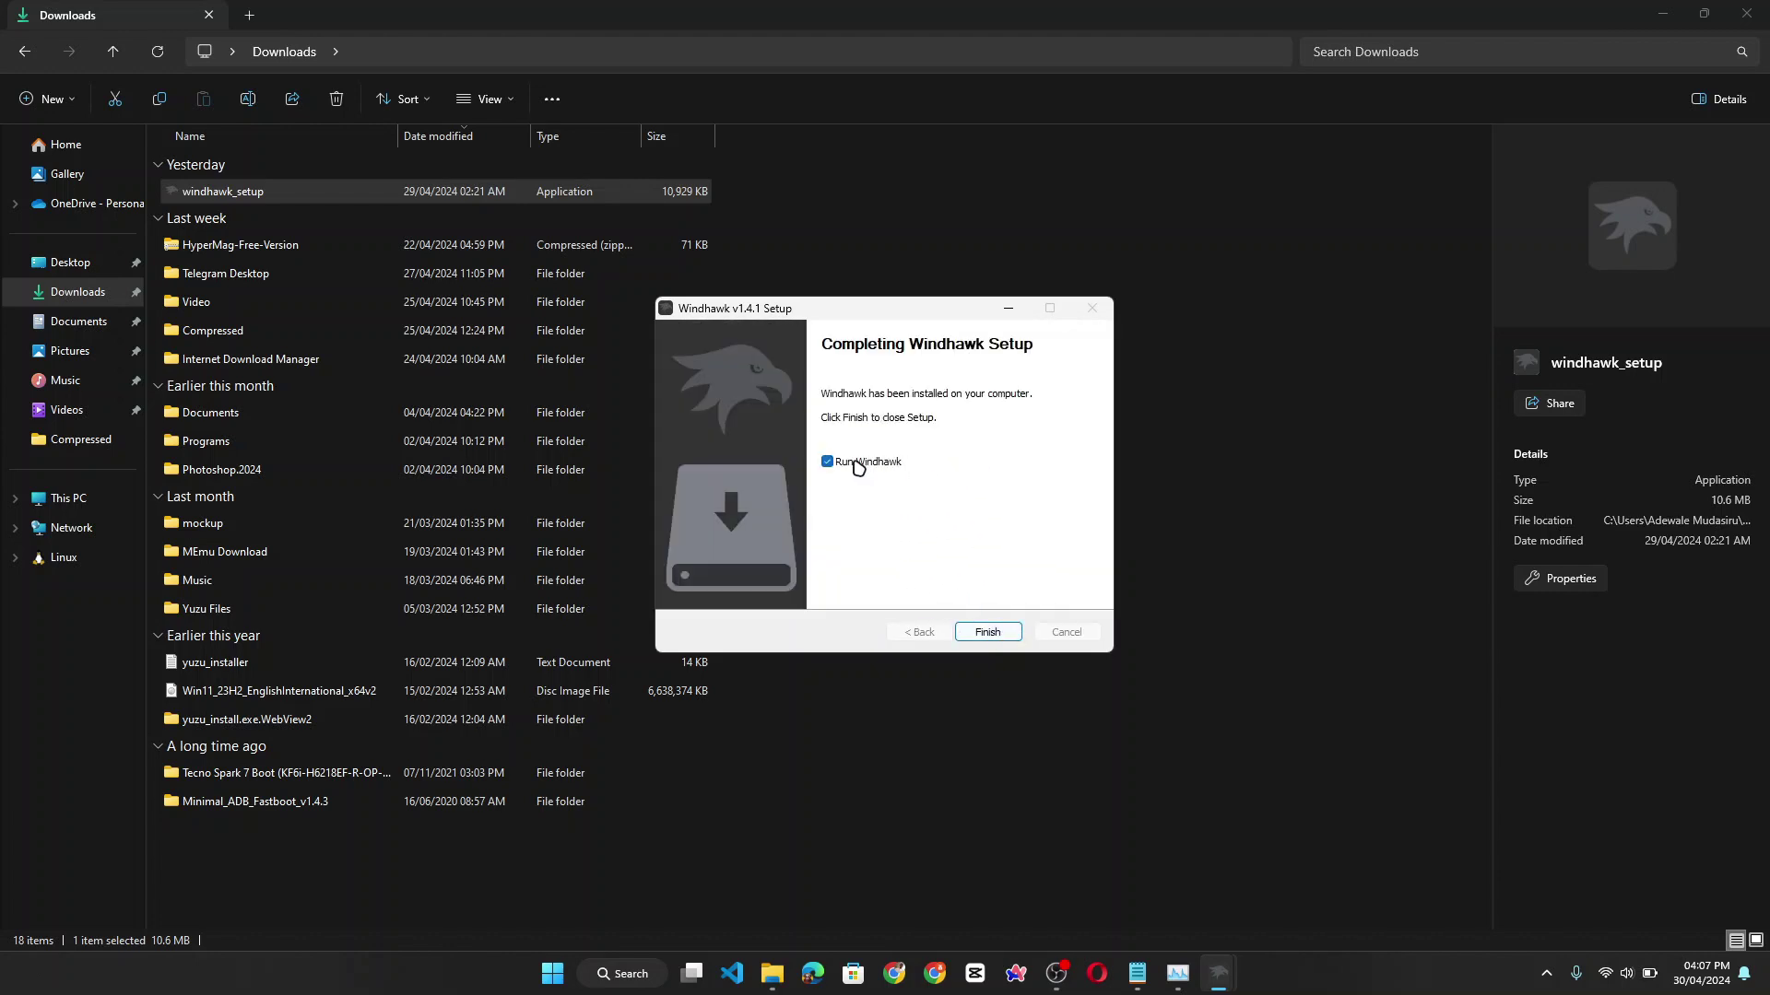
pyautogui.click(857, 462)
pyautogui.click(992, 632)
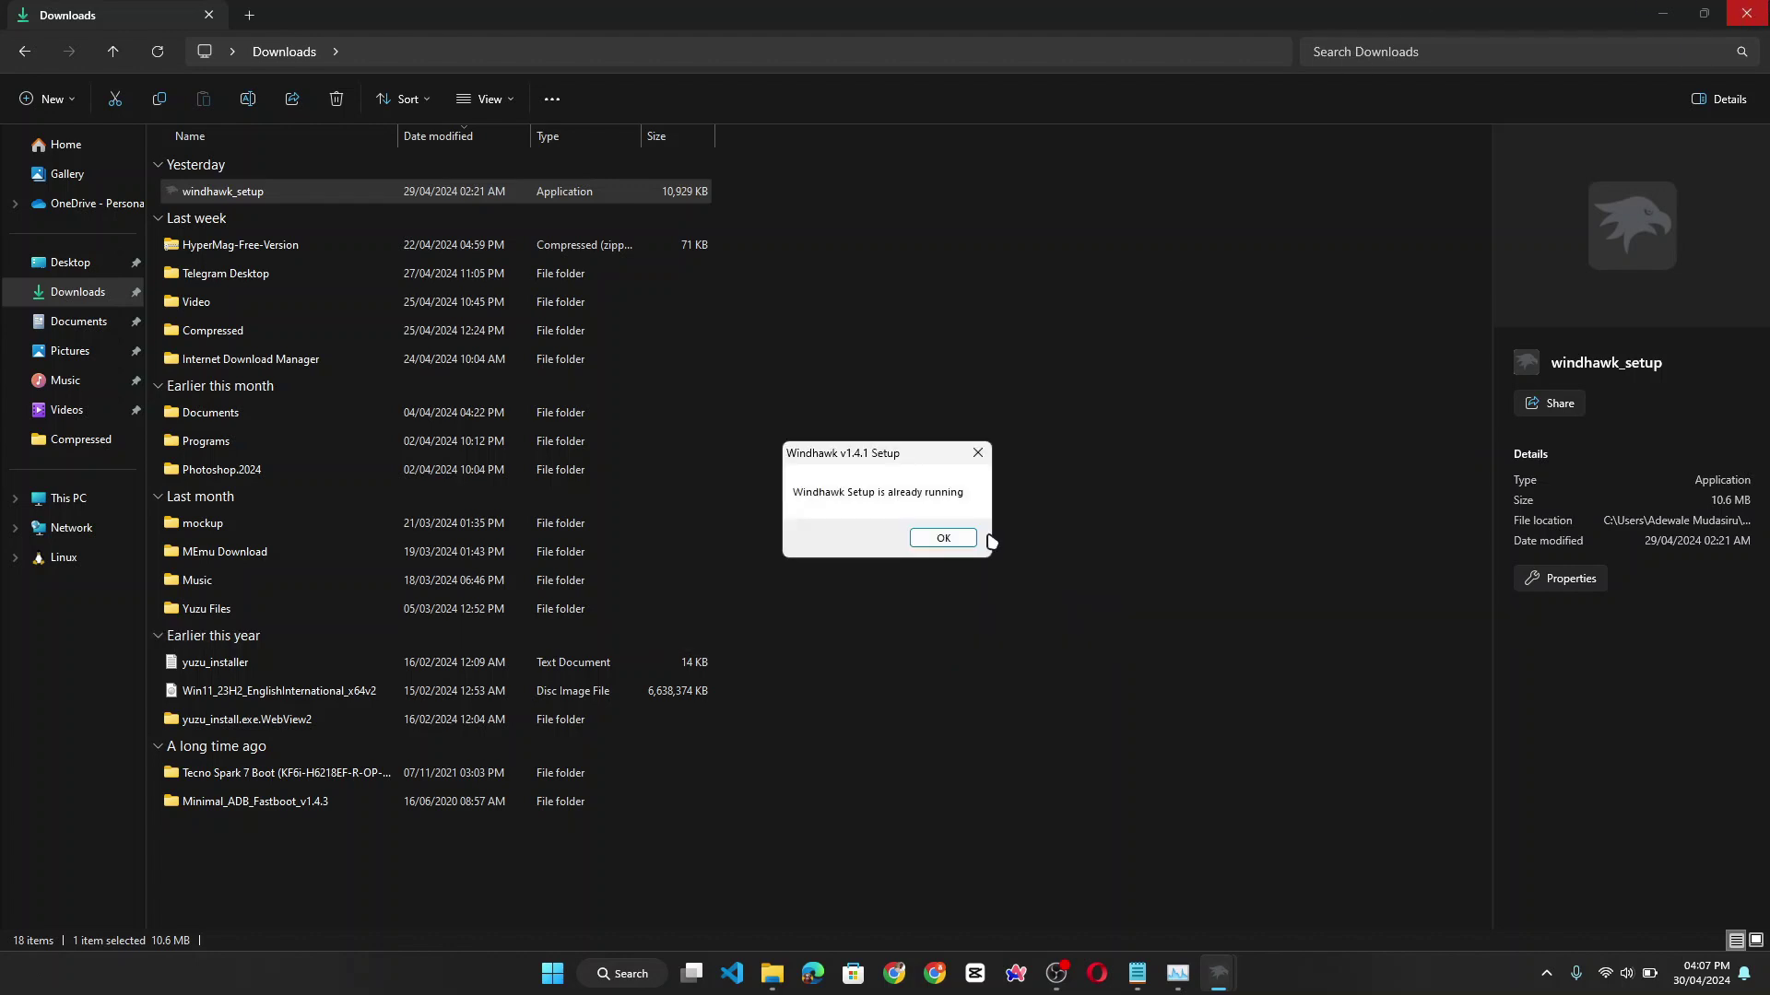
pyautogui.click(958, 540)
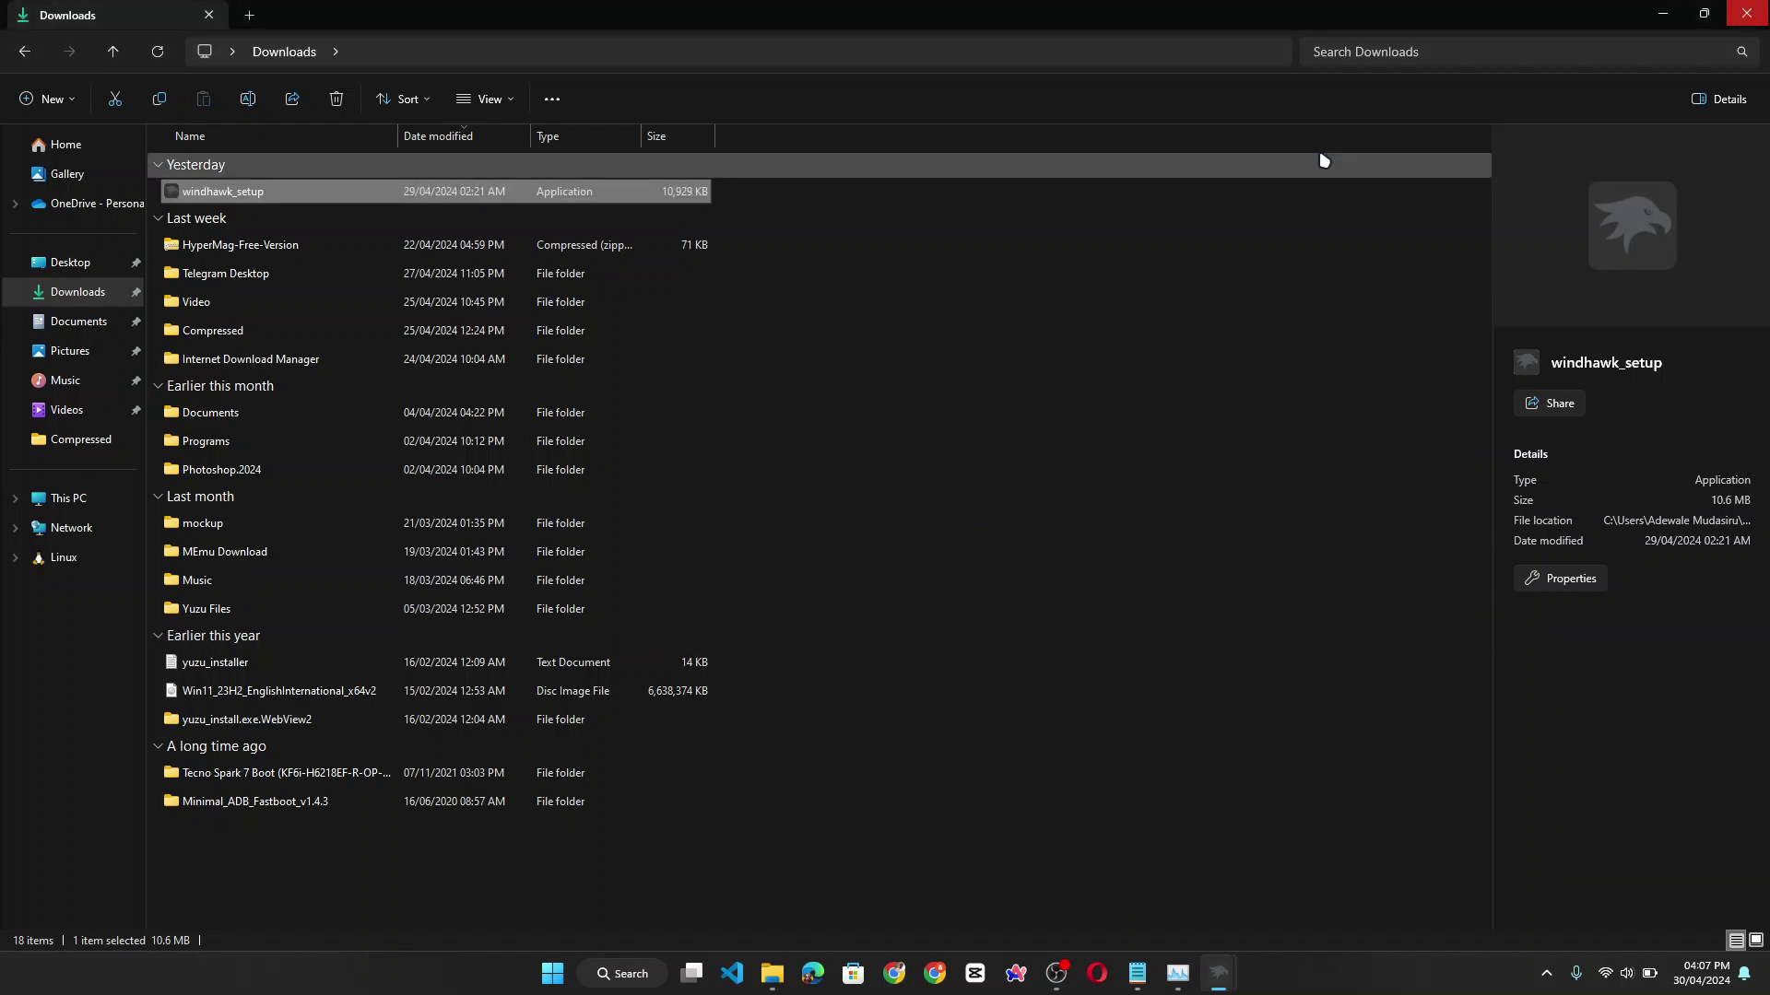
# - Close Explorer, search 'windhawk' in Start, and run Windhawk as administrator
pyautogui.hotkey('alt', 'F4')
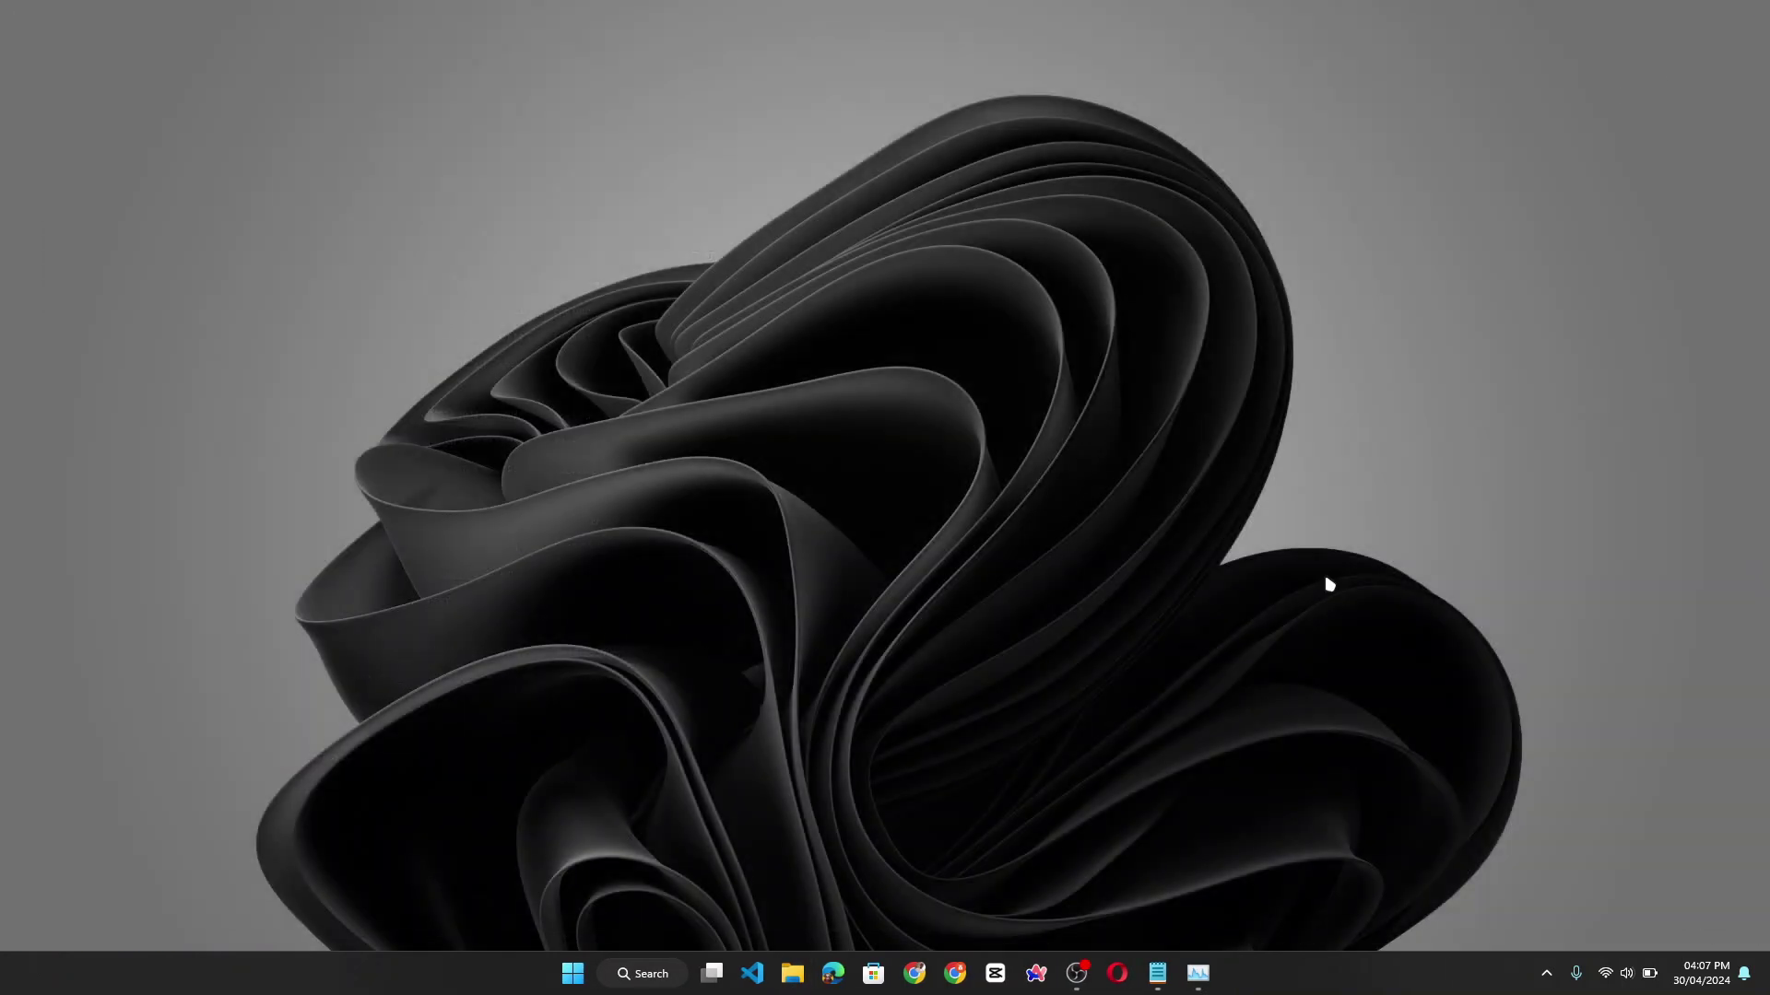
pyautogui.click(573, 979)
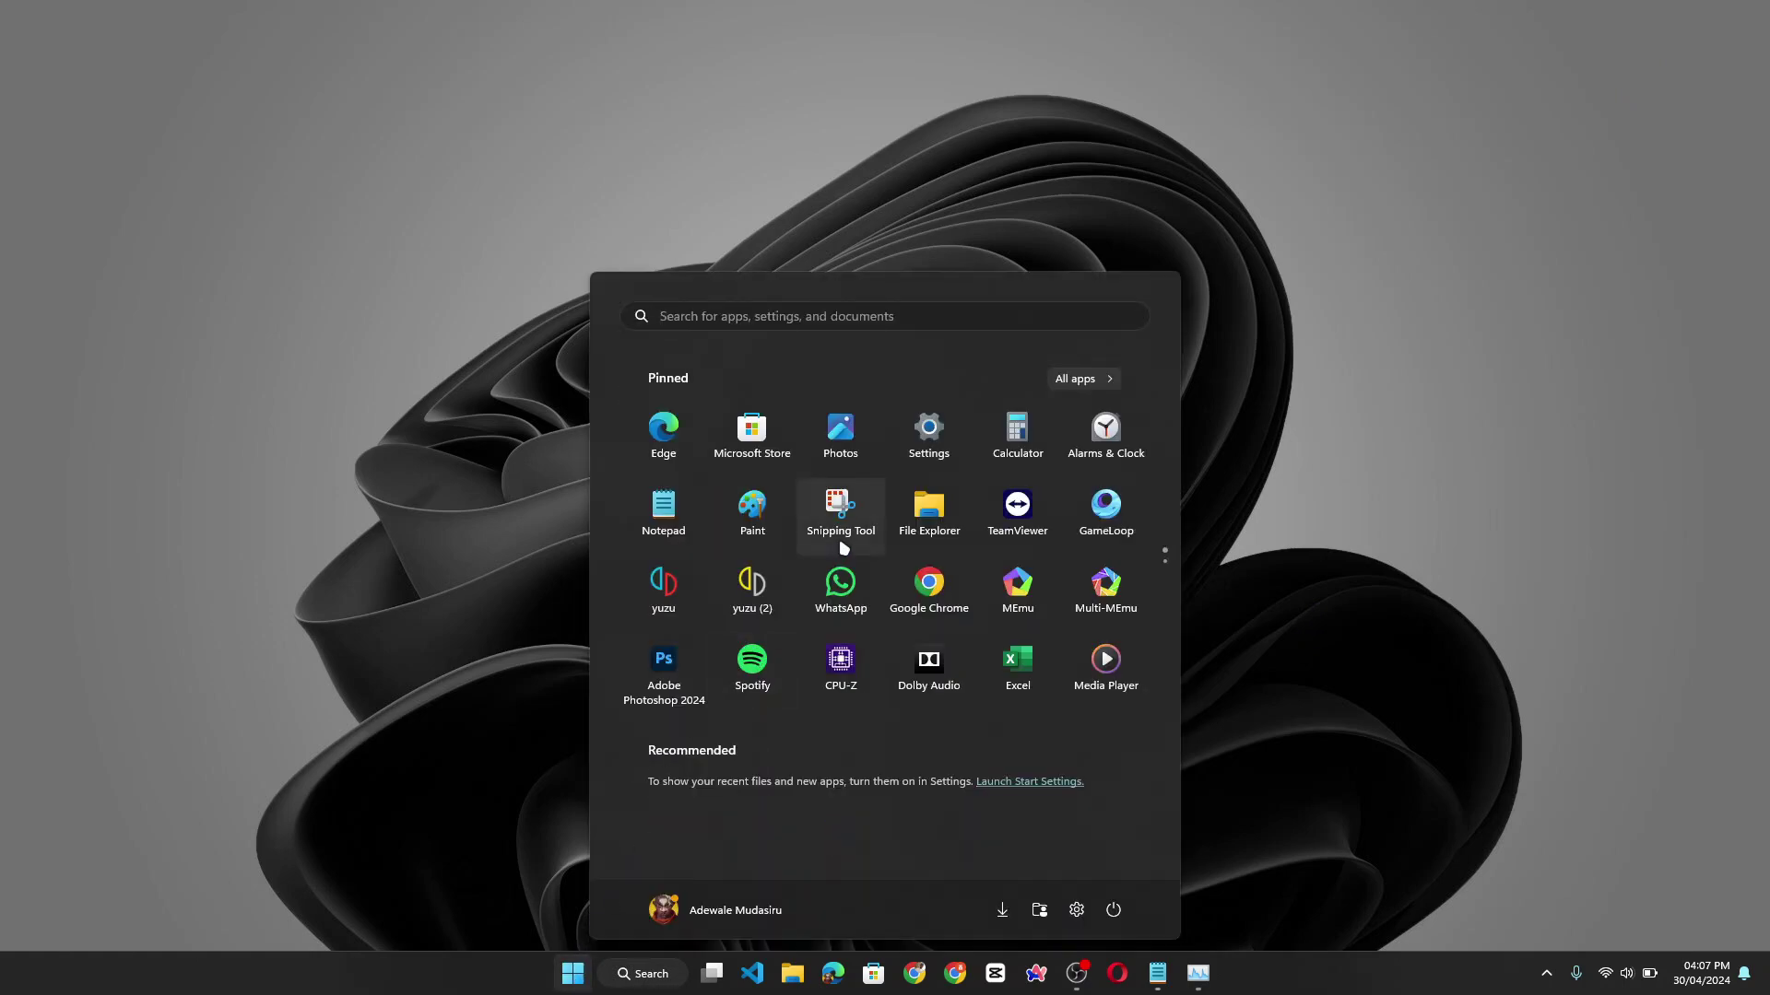
pyautogui.write('windhawk')
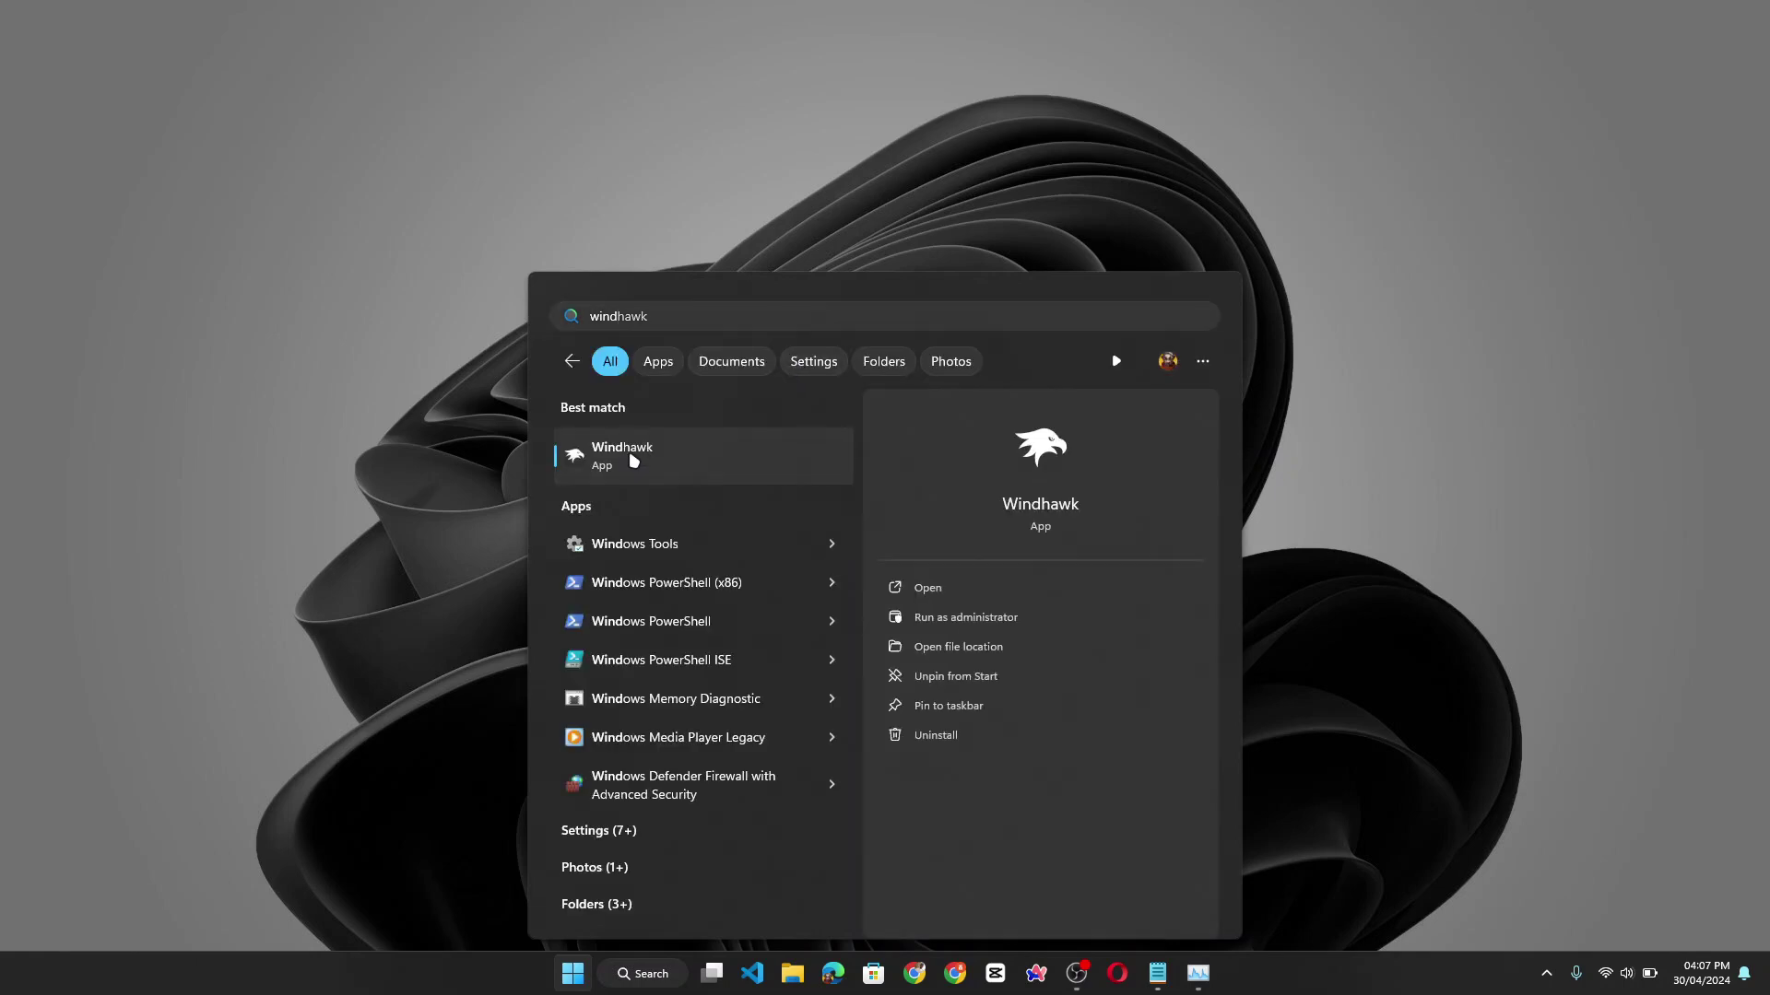
pyautogui.rightClick(633, 460)
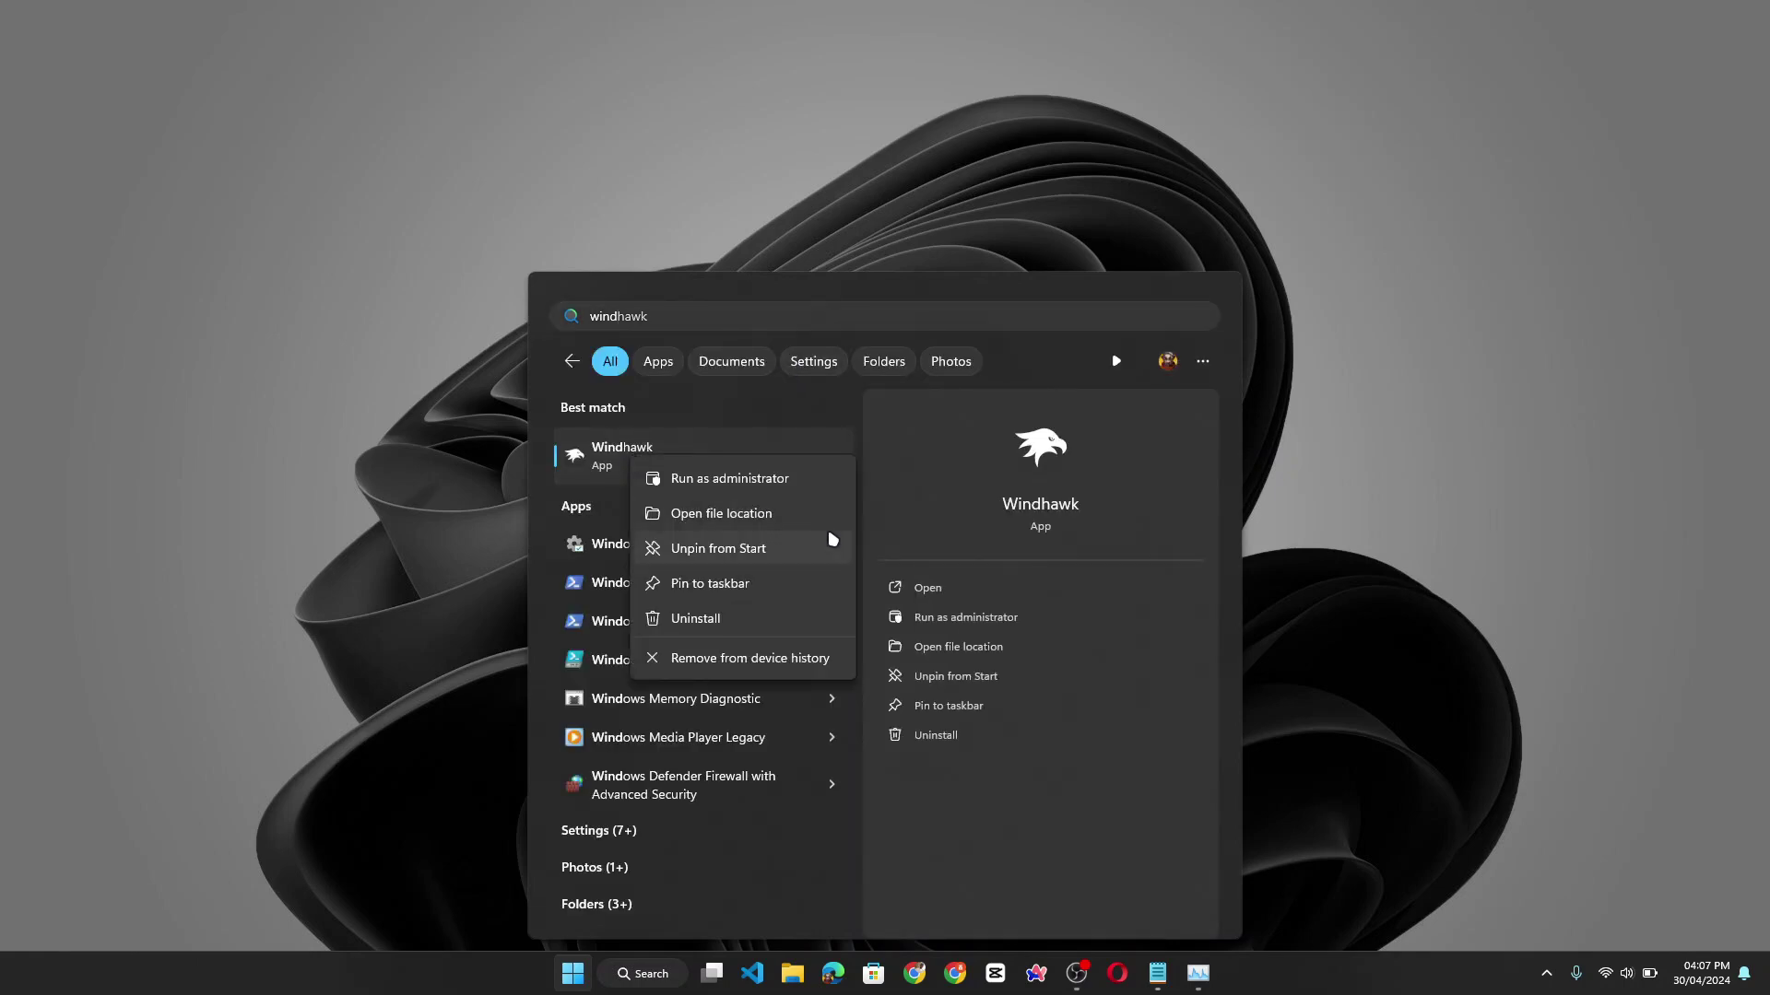
pyautogui.click(777, 479)
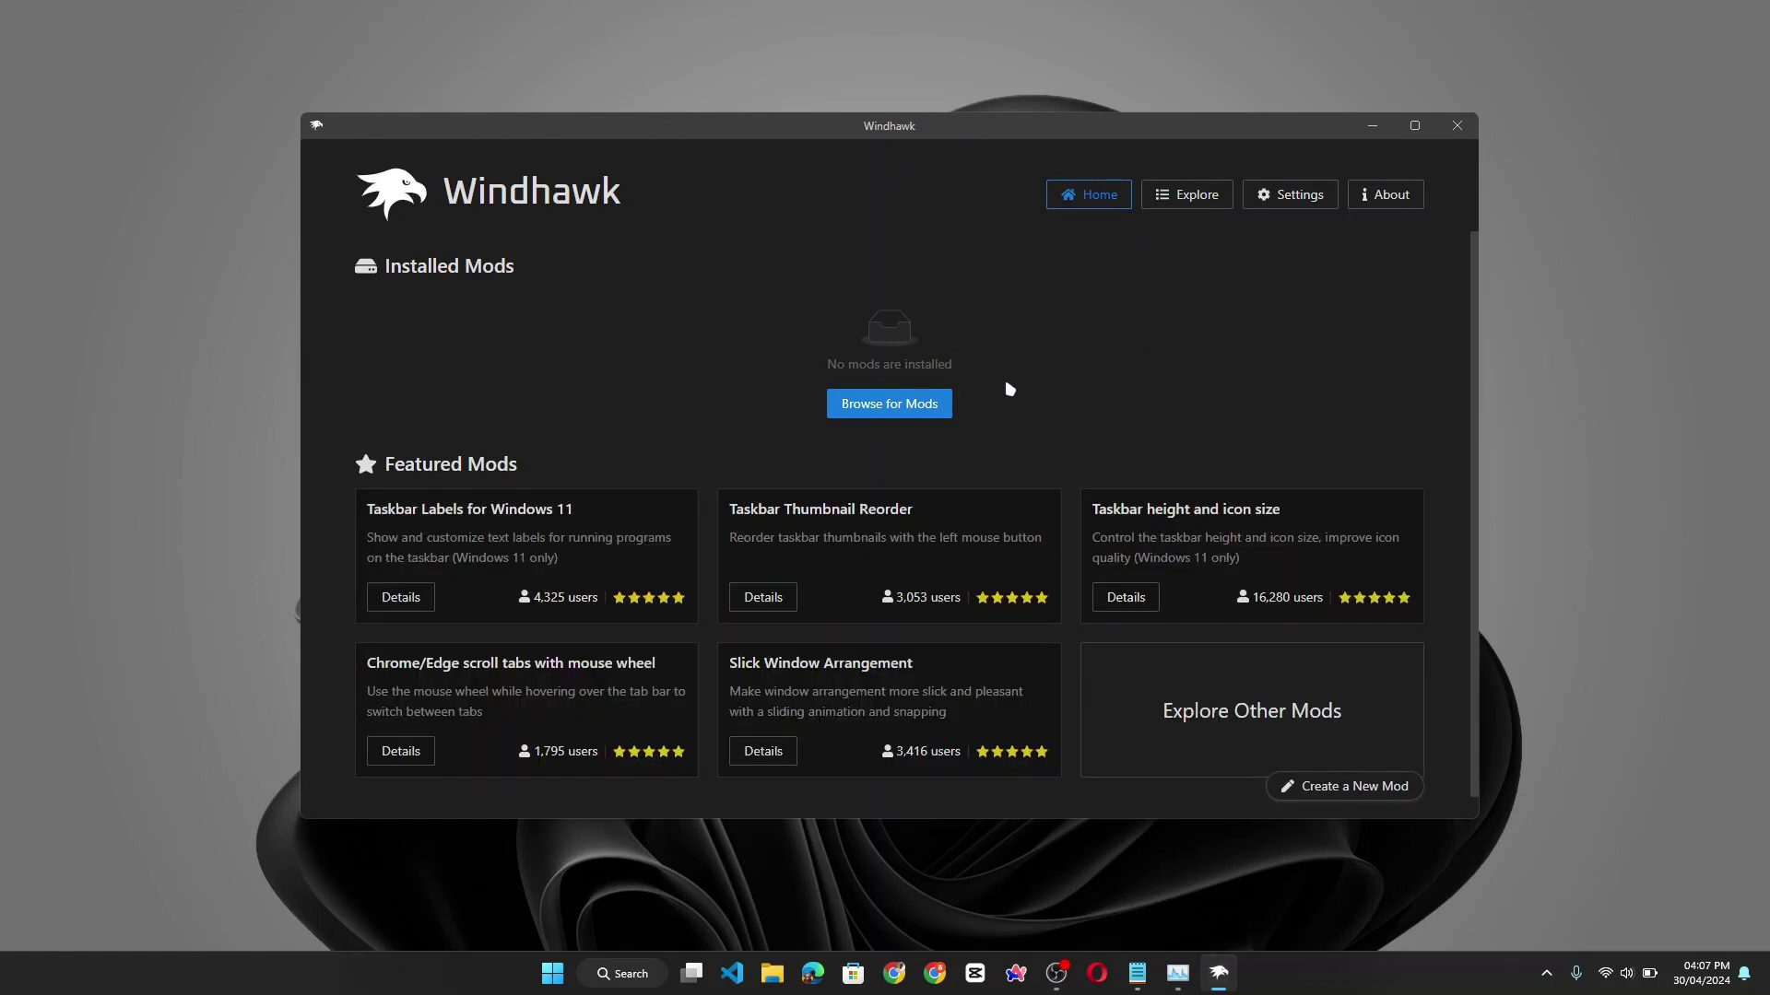
# - Search Explore for 'start' and open the Windows 11 Start Menu Styler details
pyautogui.click(1203, 199)
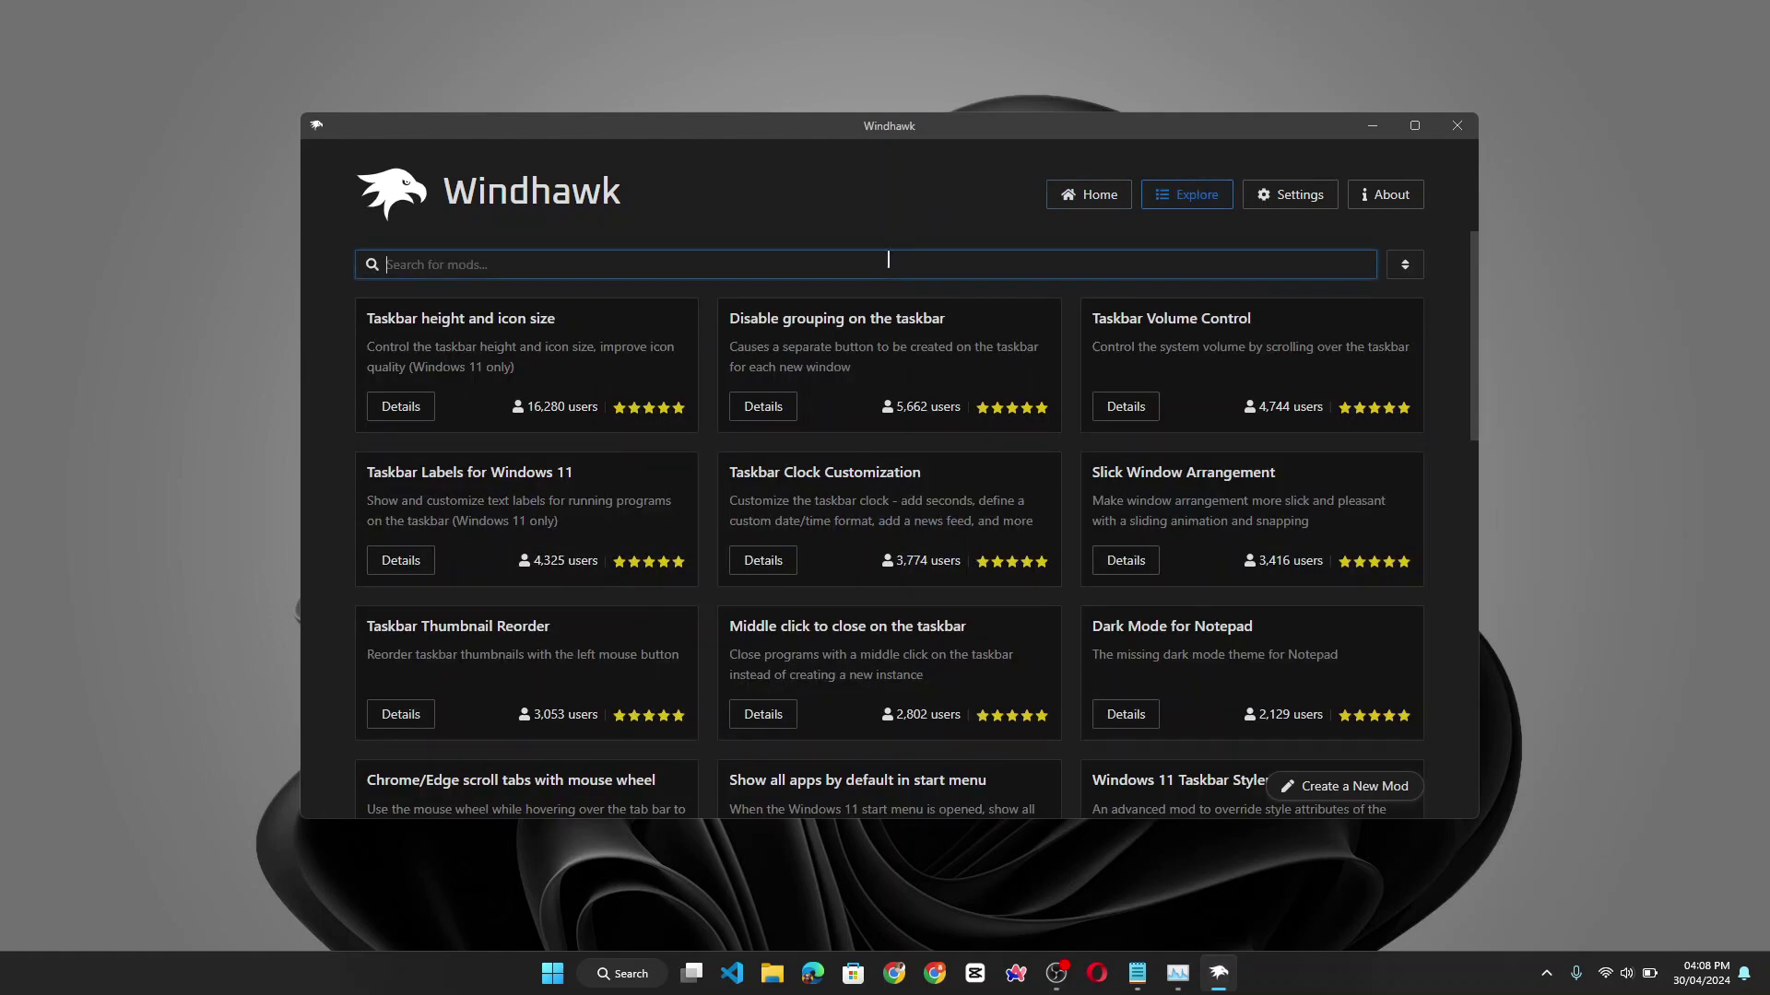
pyautogui.write('start')
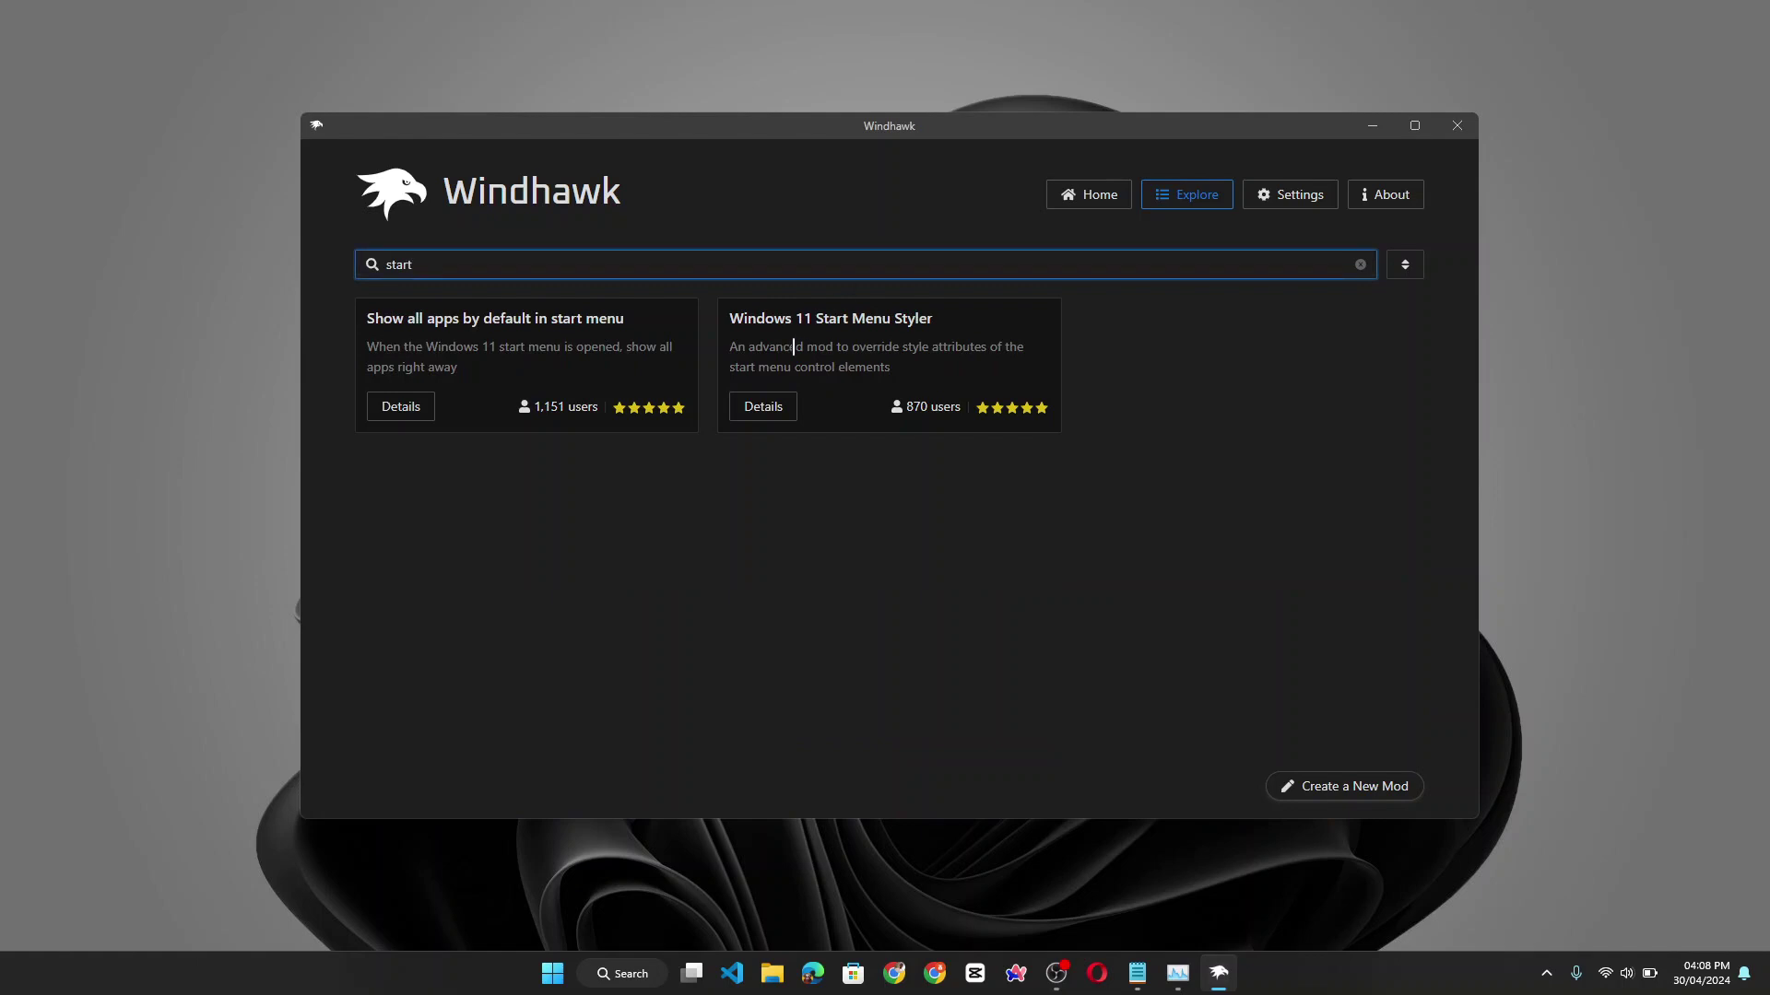
pyautogui.click(763, 407)
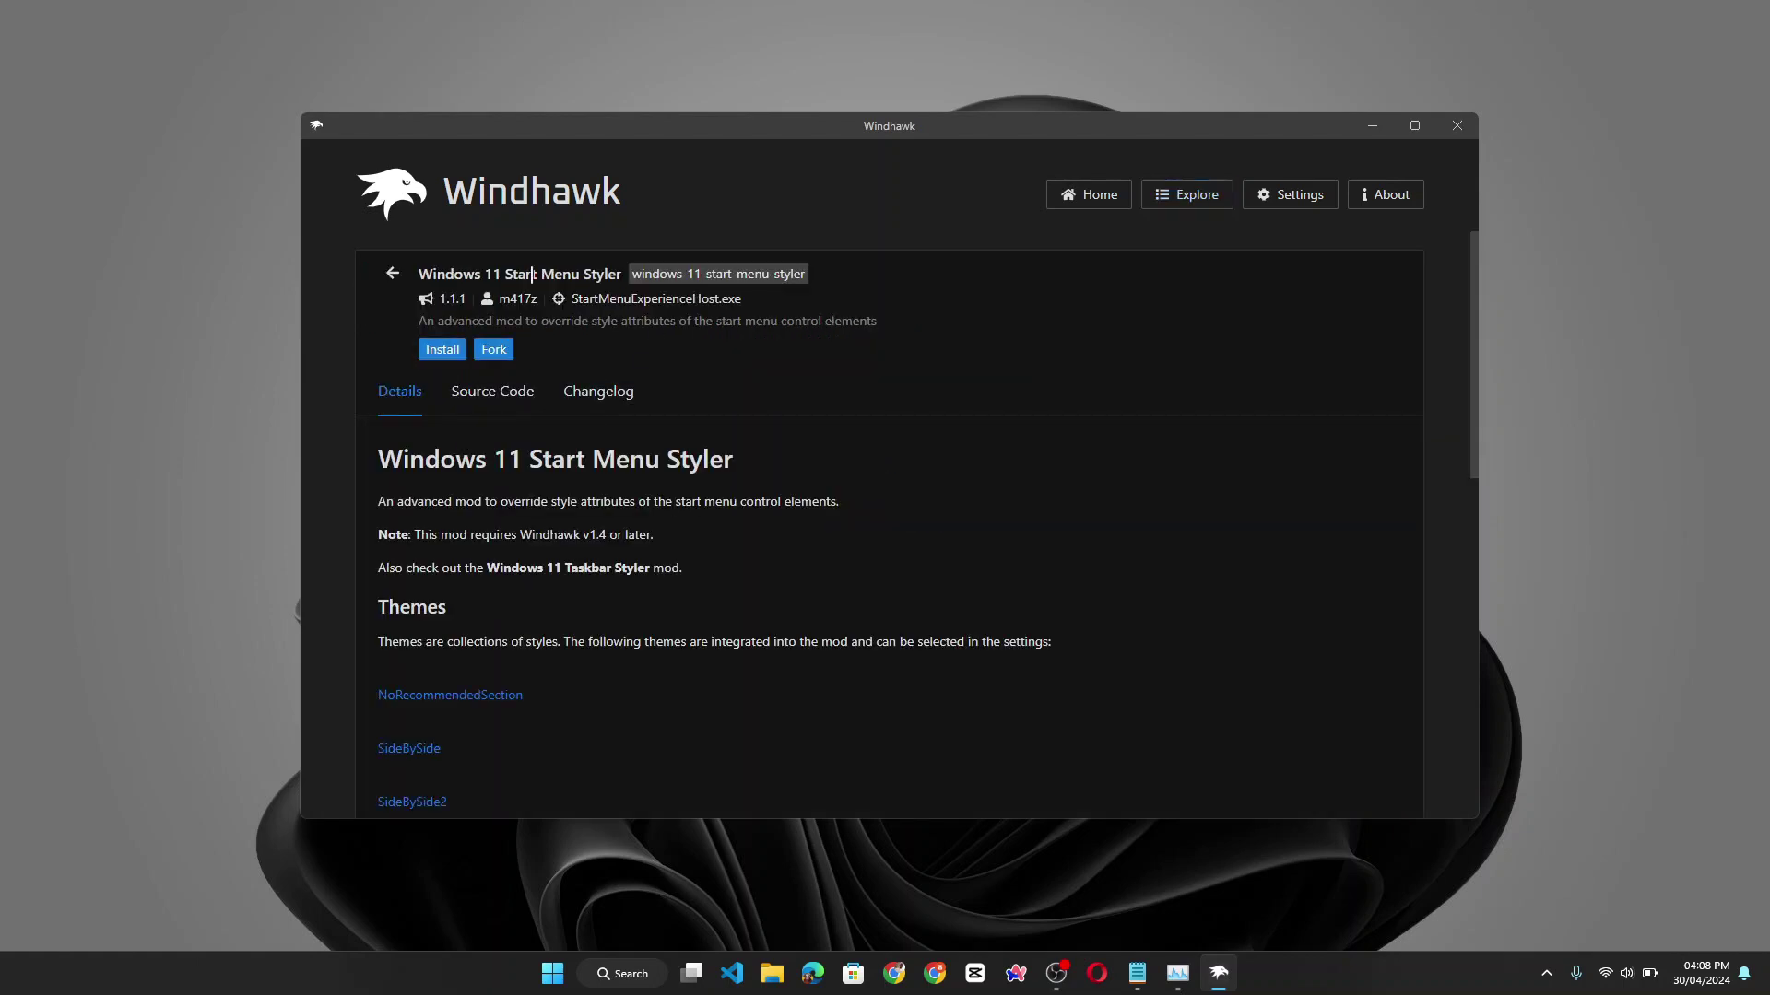
# - Install Windows 11 Start Menu Styler 1.1.1, accepting the risk warning
pyautogui.click(443, 351)
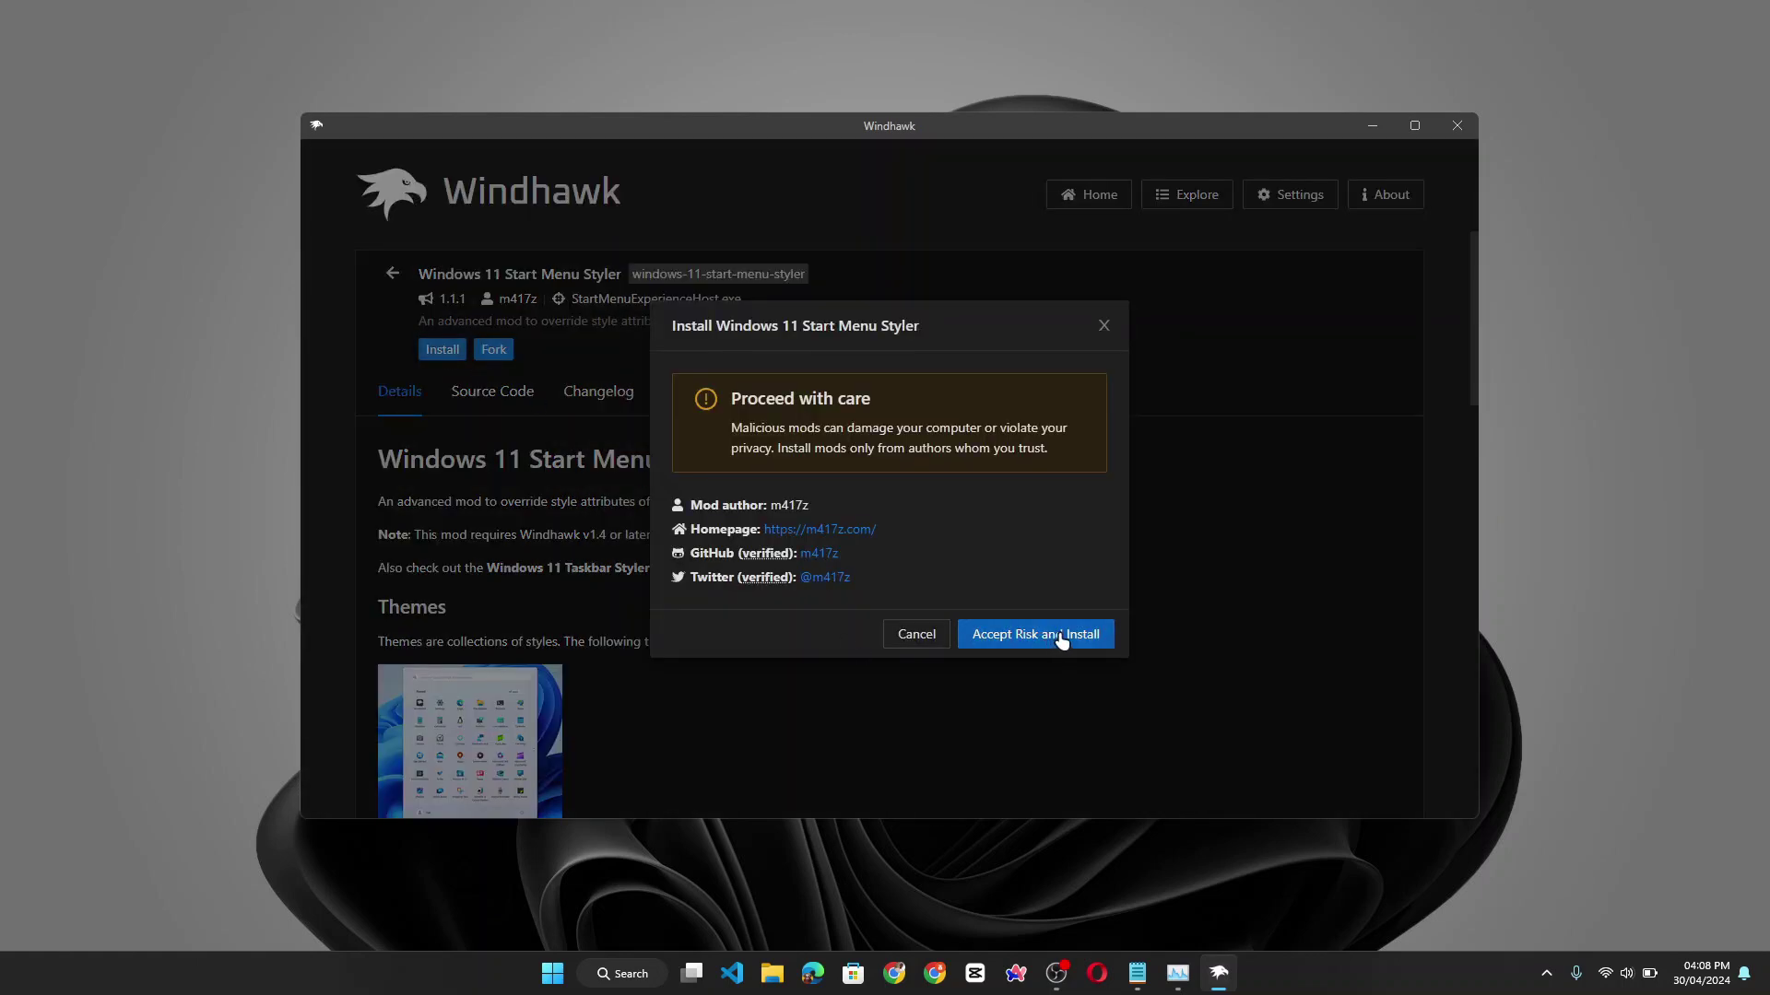
pyautogui.click(1062, 636)
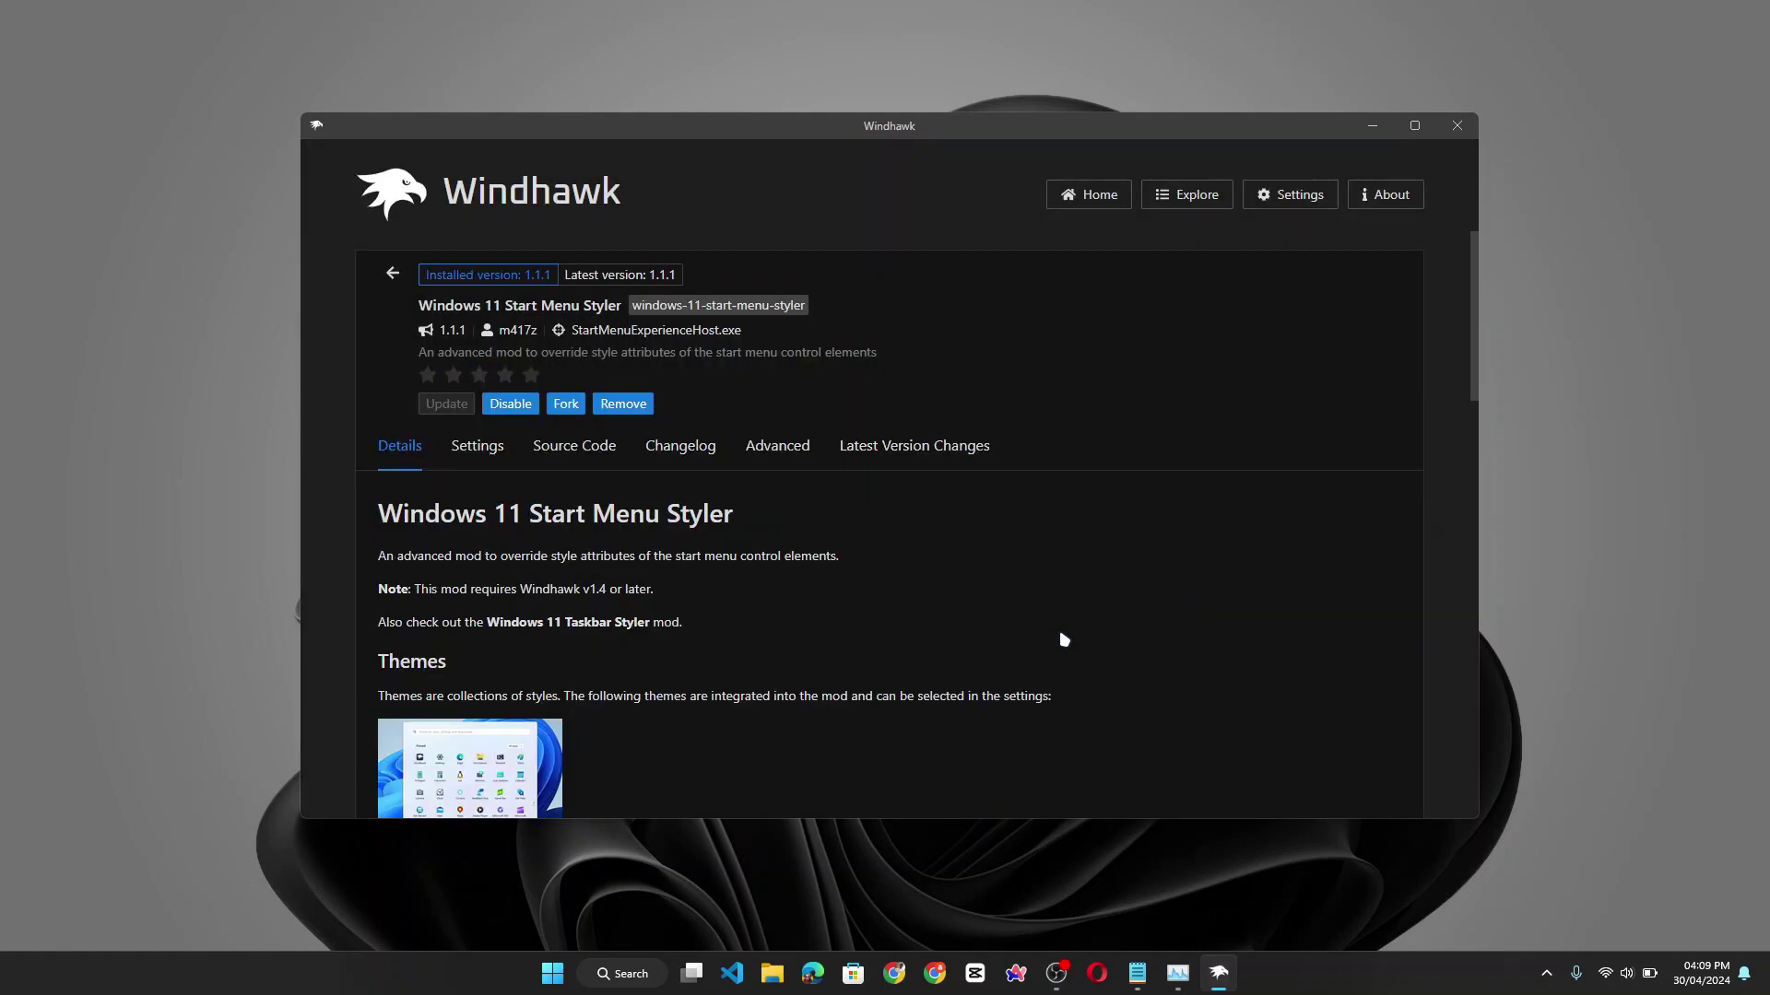
pyautogui.scroll(-3, 1060, 640)
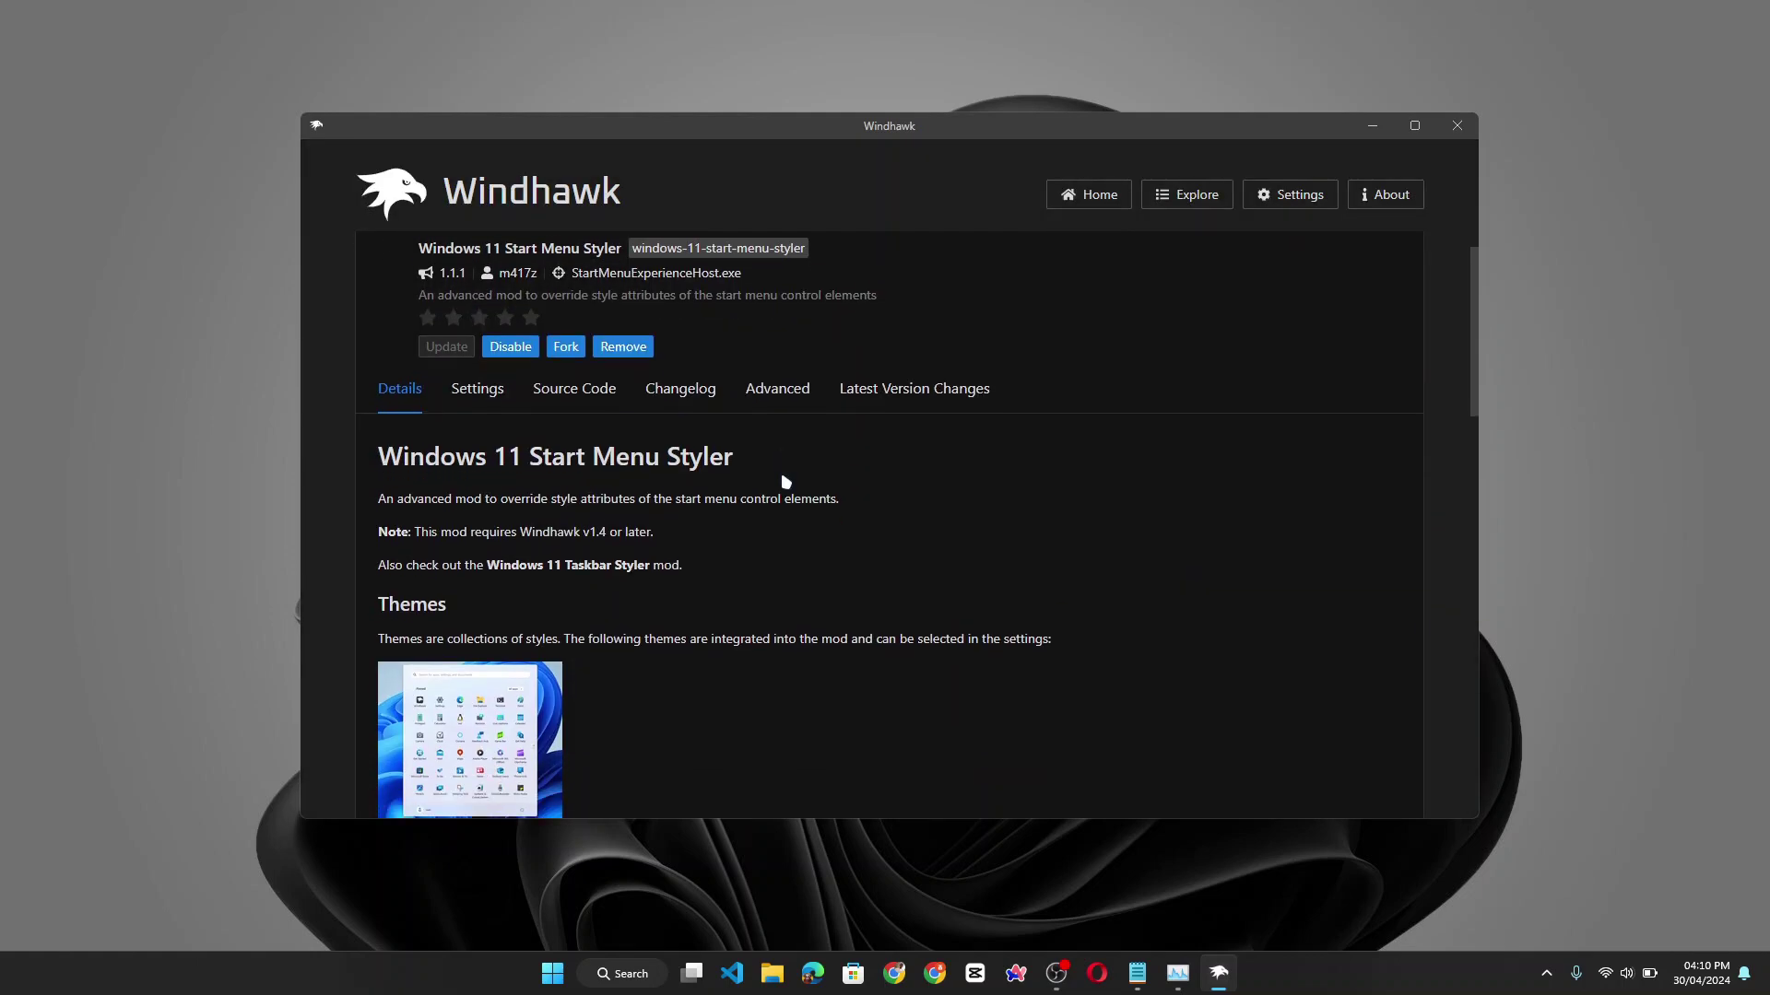
pyautogui.scroll(-4, 785, 482)
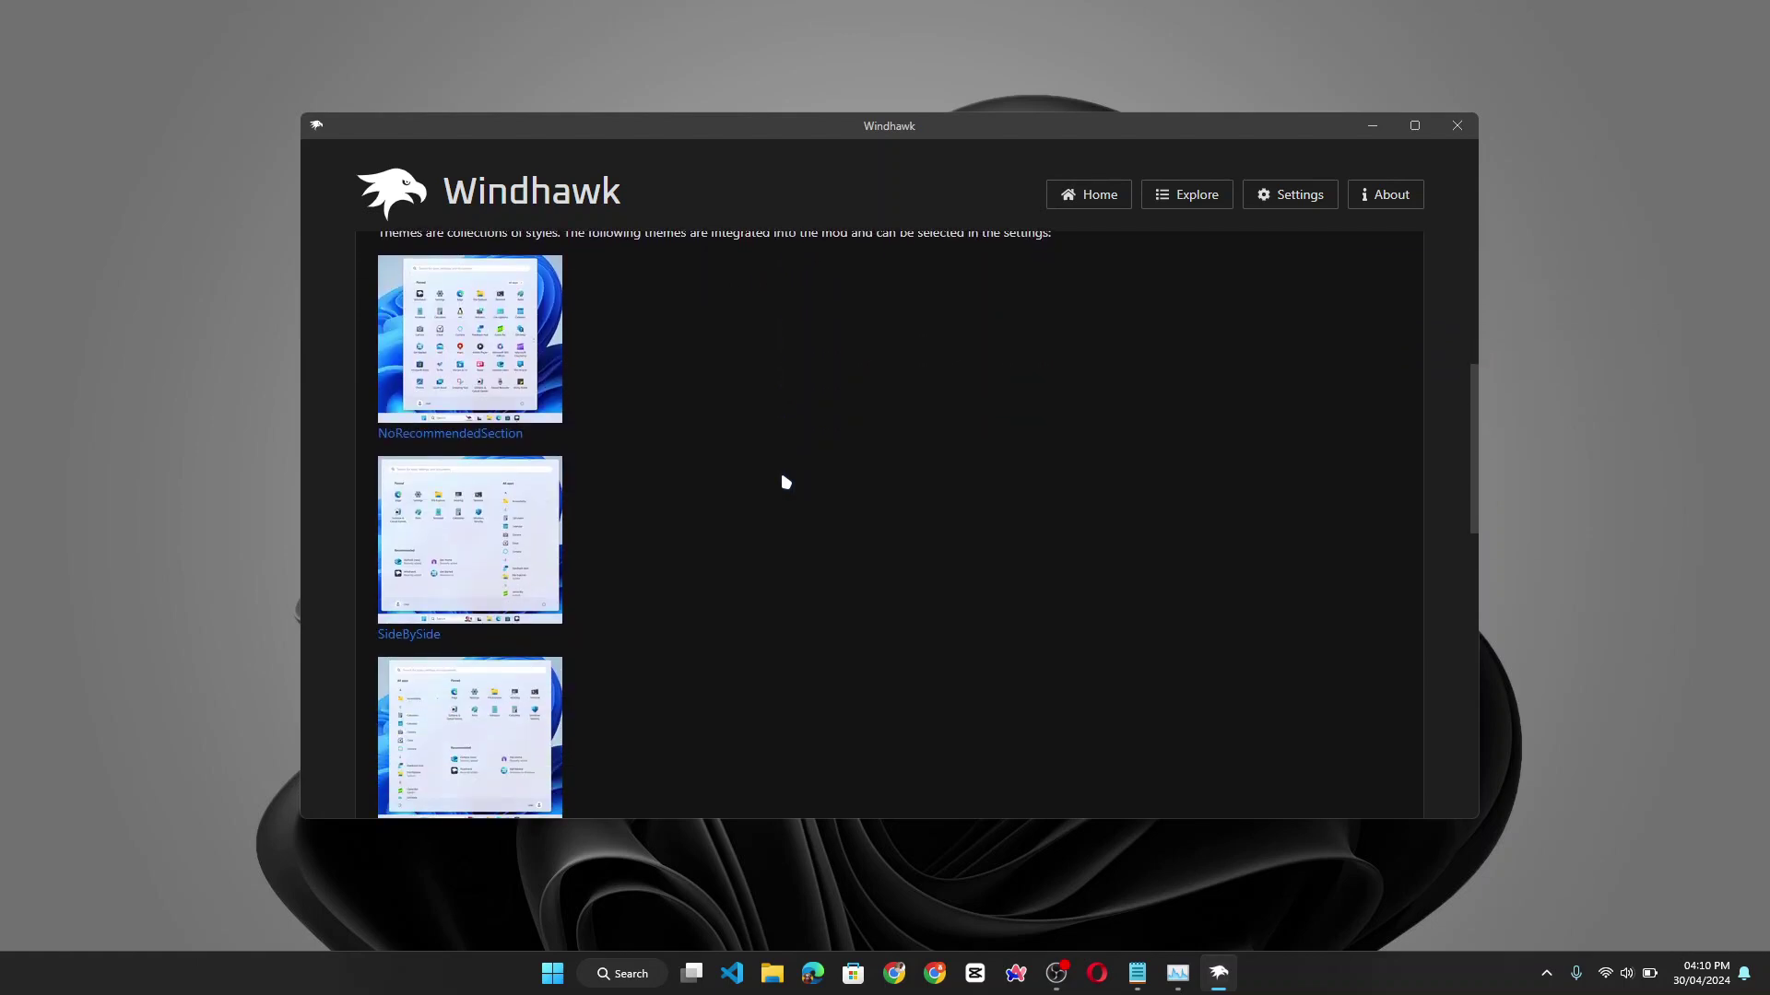
pyautogui.scroll(-1, 785, 482)
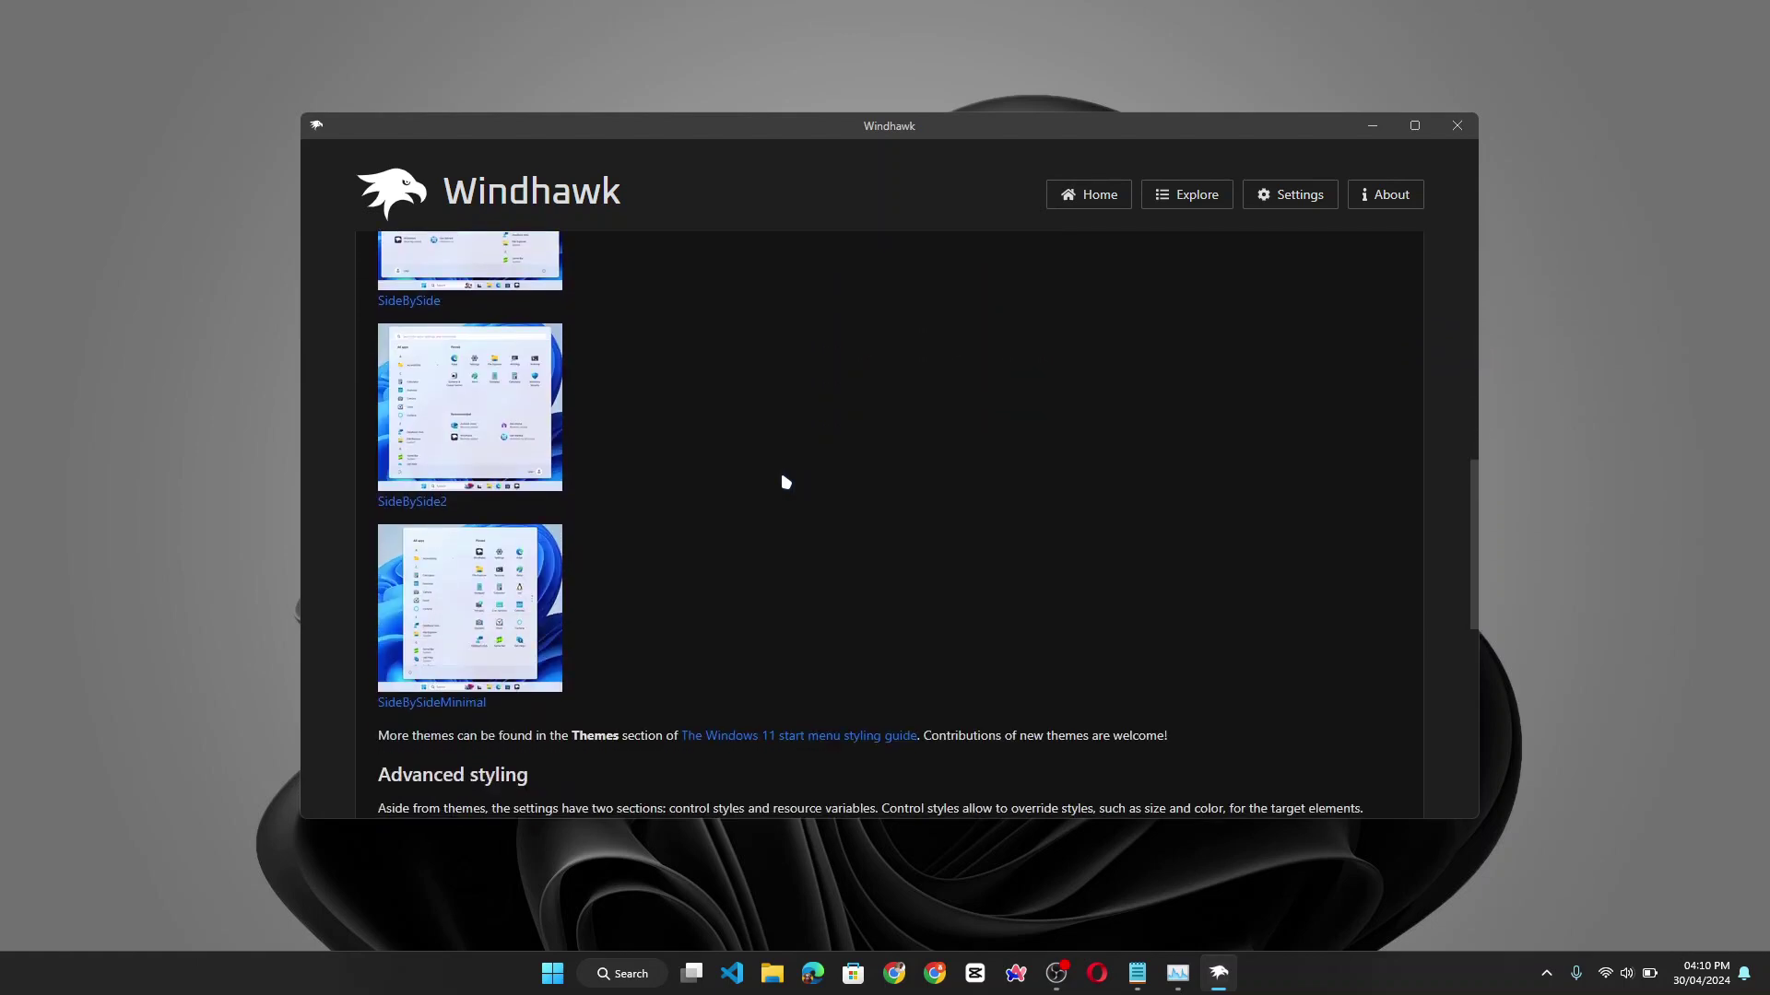
pyautogui.scroll(3, 786, 482)
pyautogui.scroll(2, 785, 482)
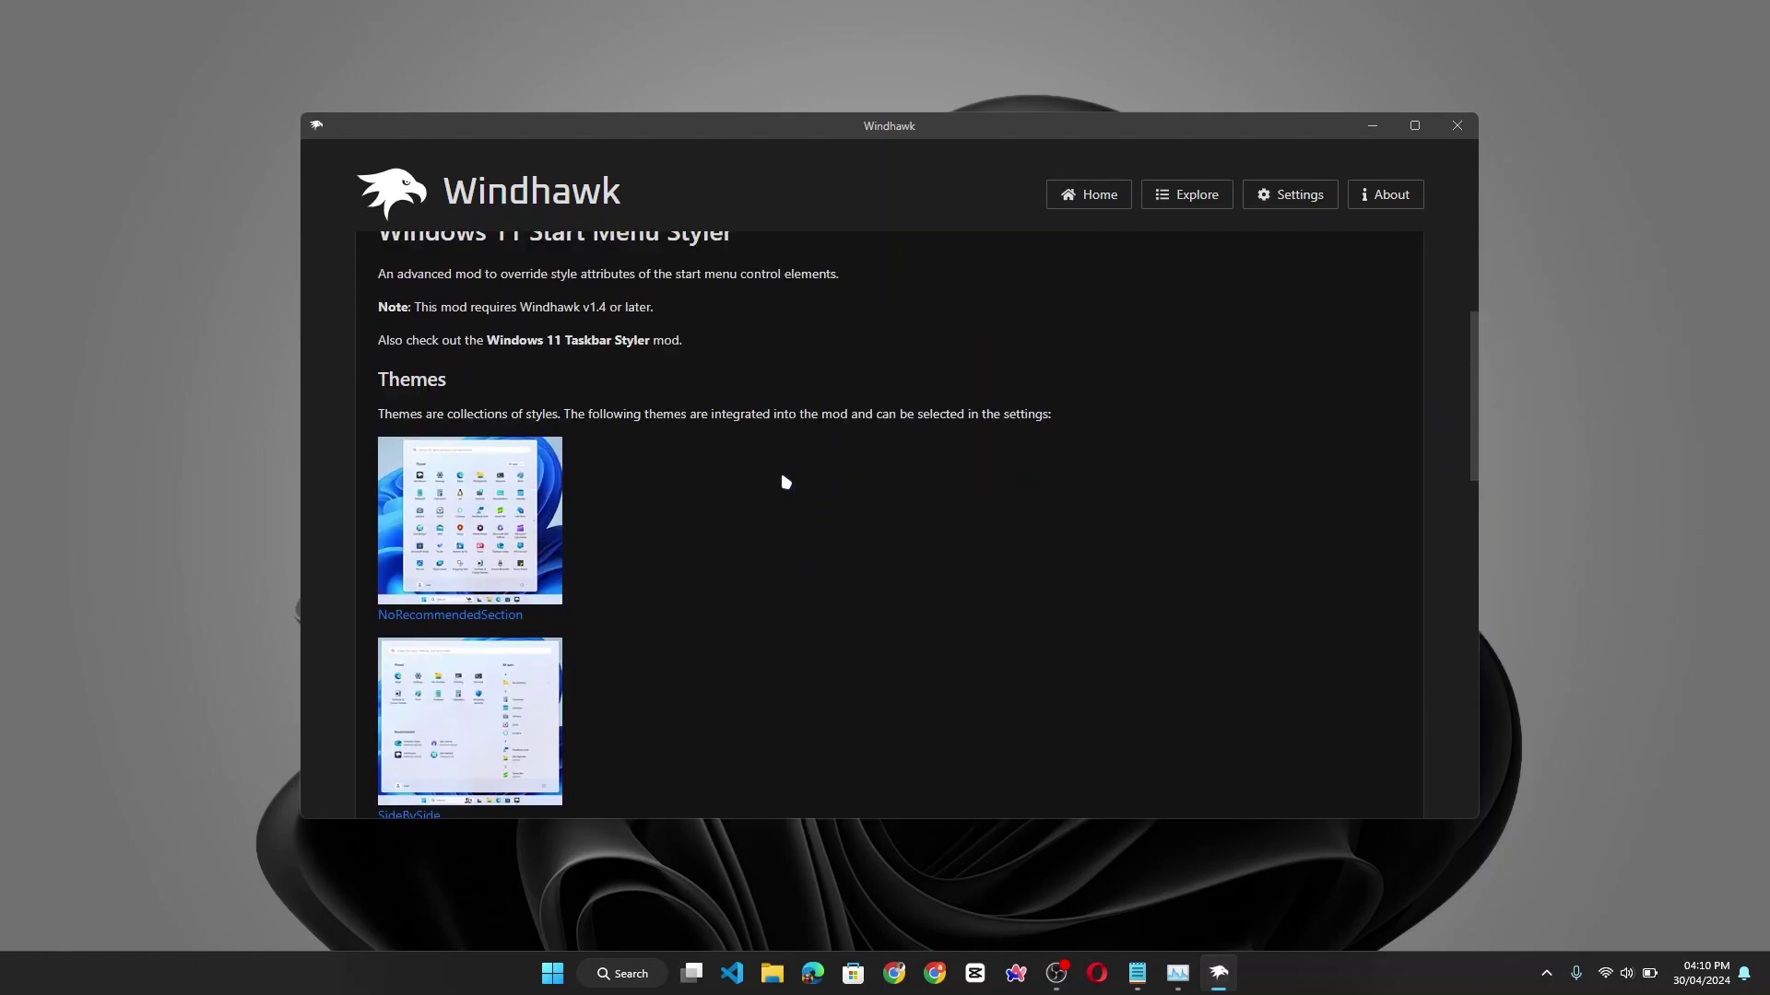
pyautogui.scroll(-2, 785, 482)
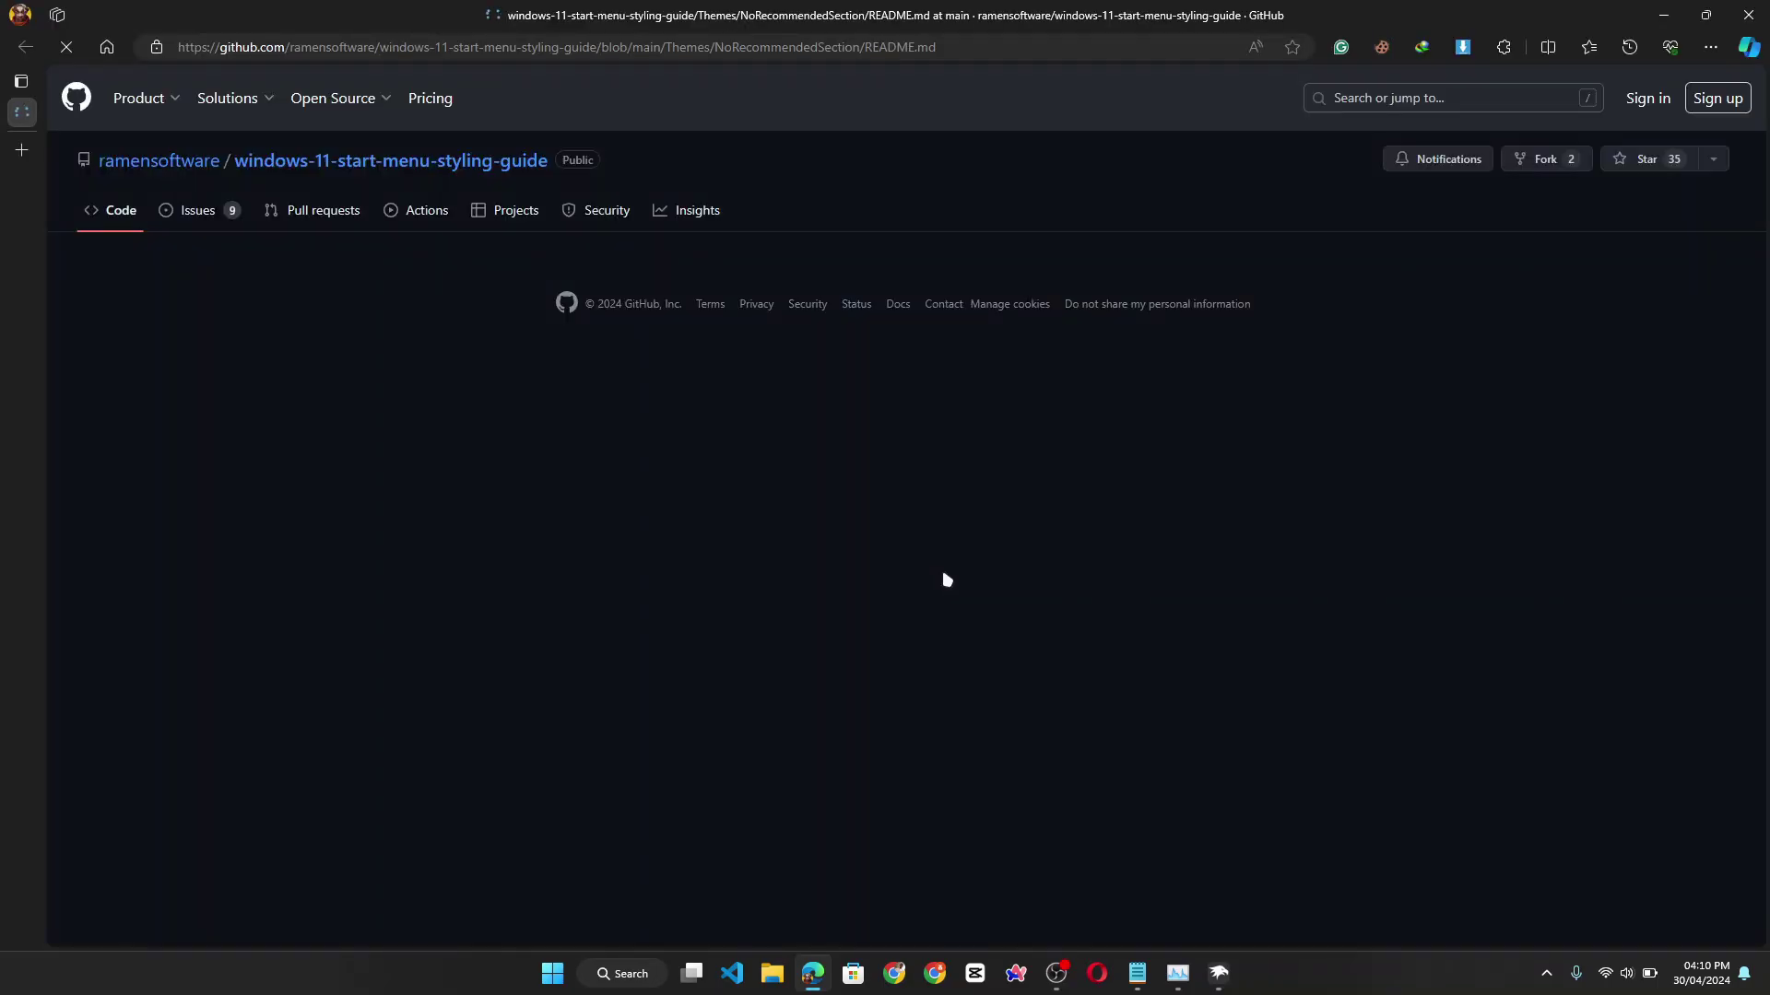
# - Expand the NoRecommendedSection 'Content to import' and copy its JSON styles
pyautogui.scroll(-2, 945, 581)
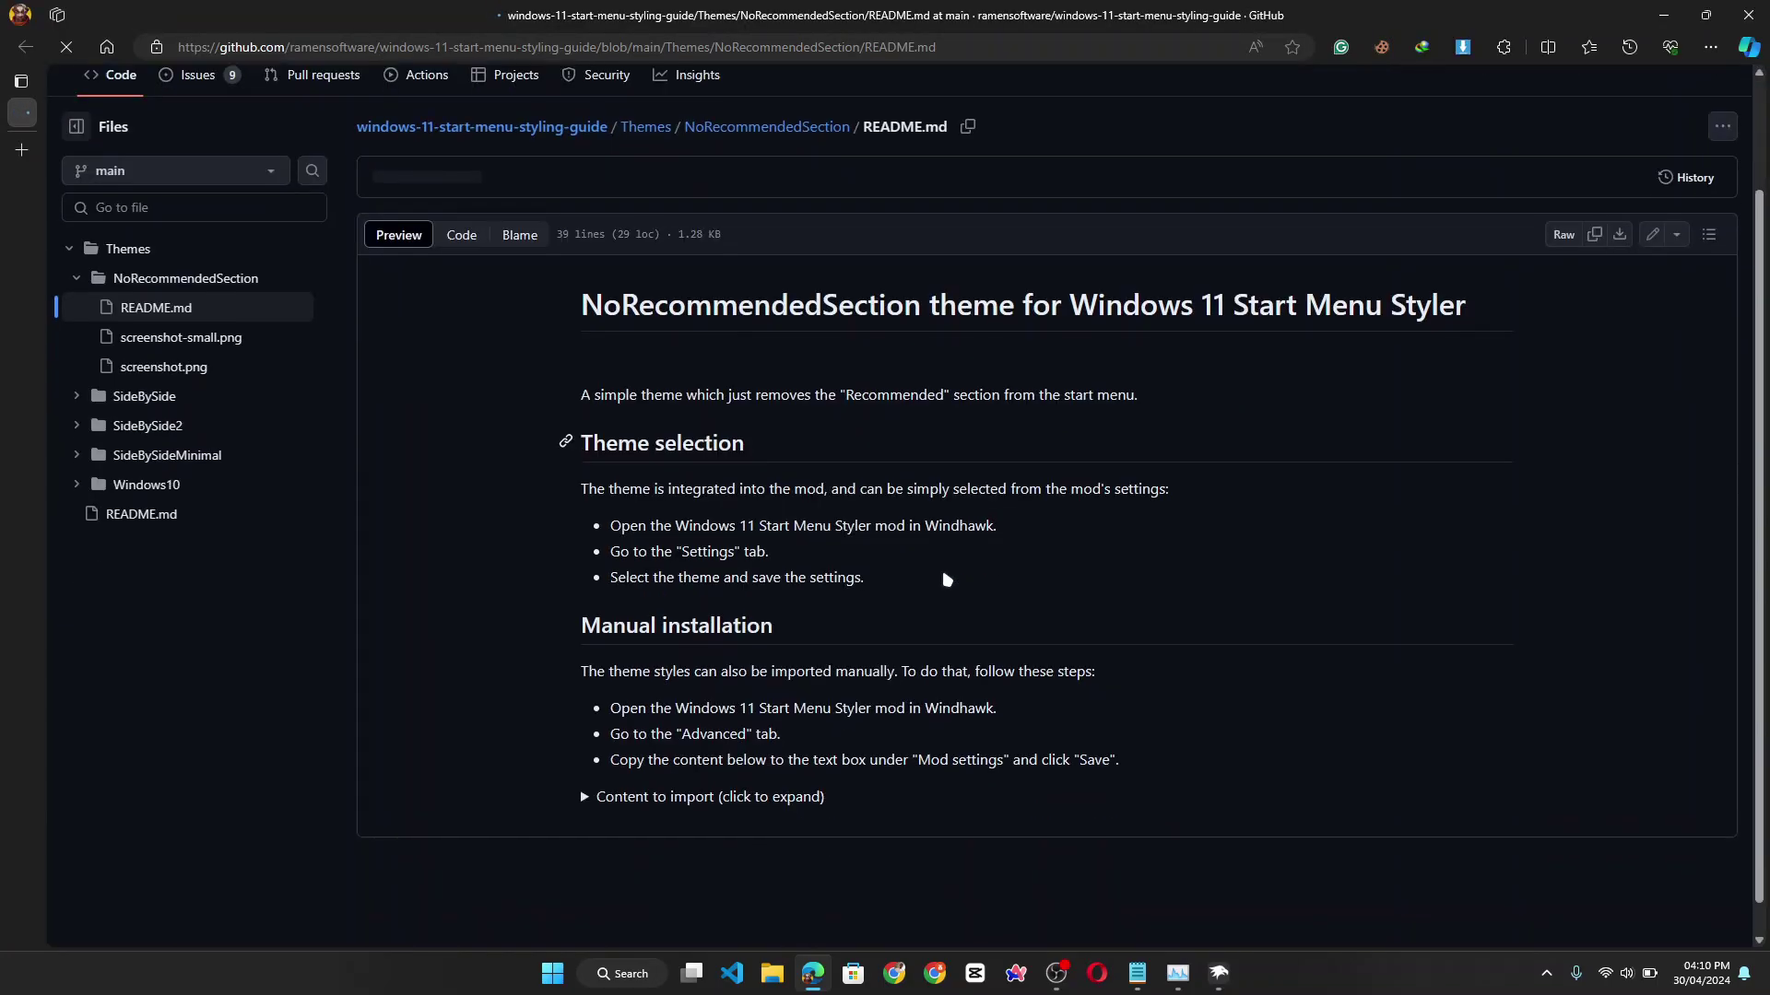
pyautogui.scroll(-6, 945, 580)
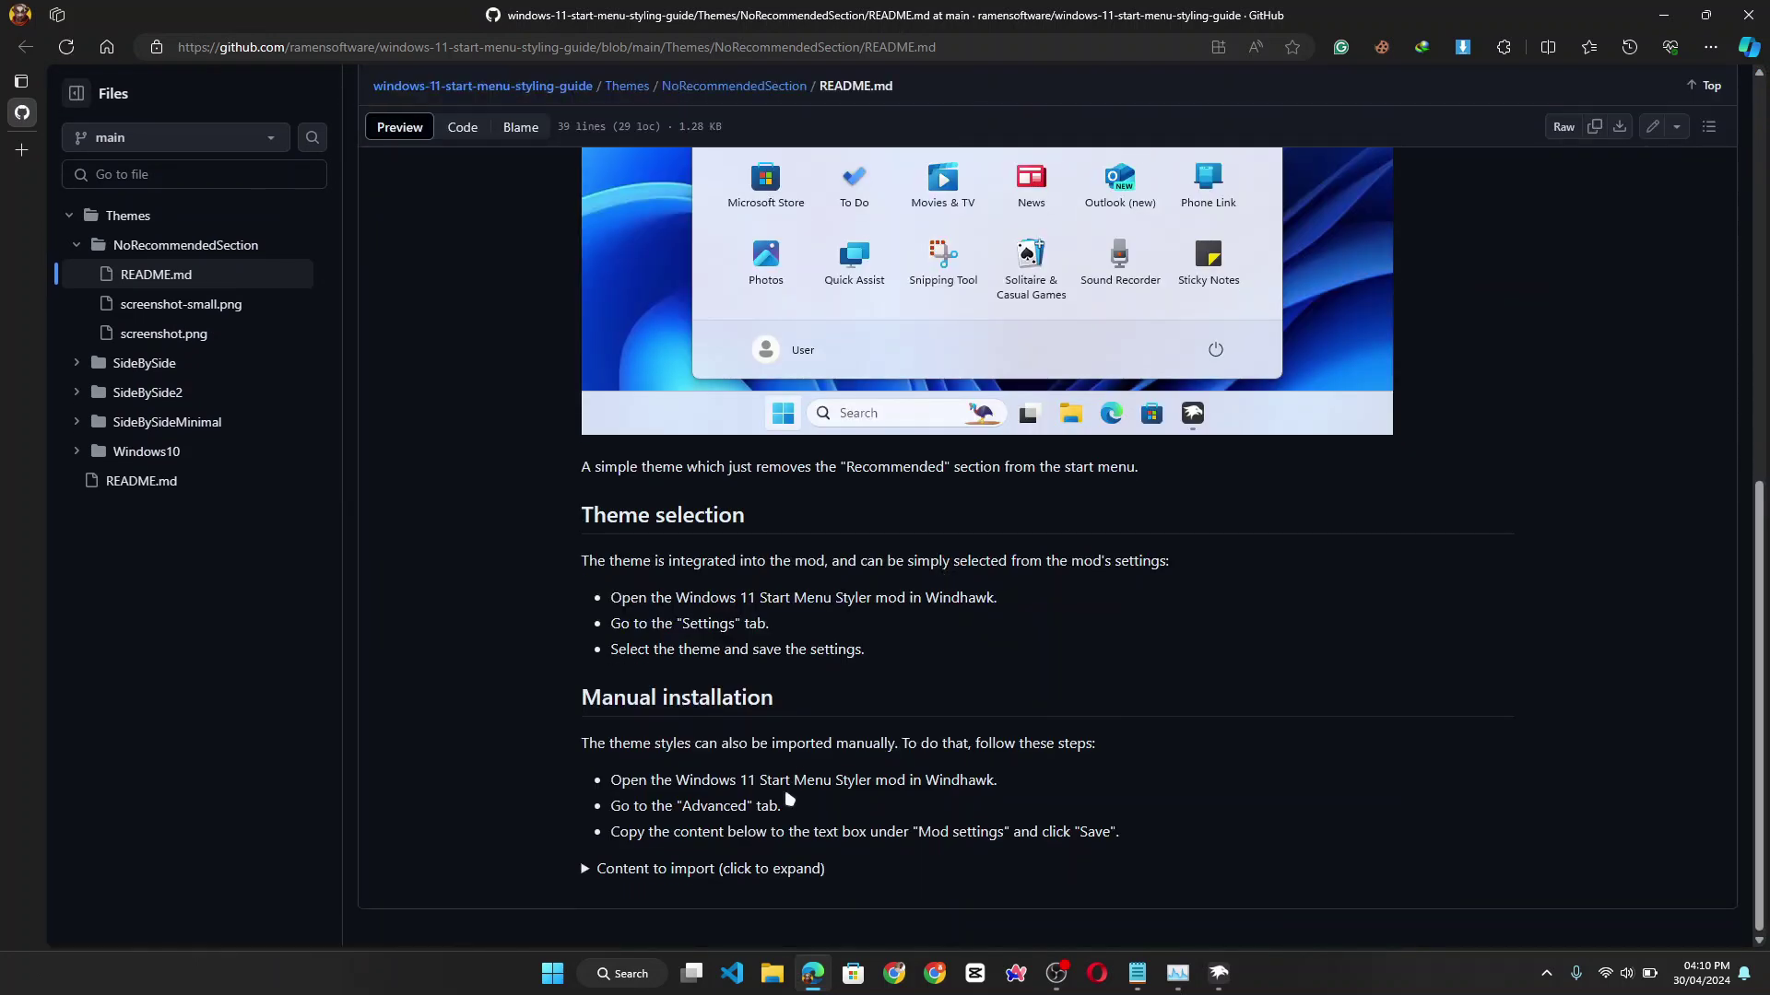
pyautogui.click(584, 871)
pyautogui.scroll(-2, 584, 875)
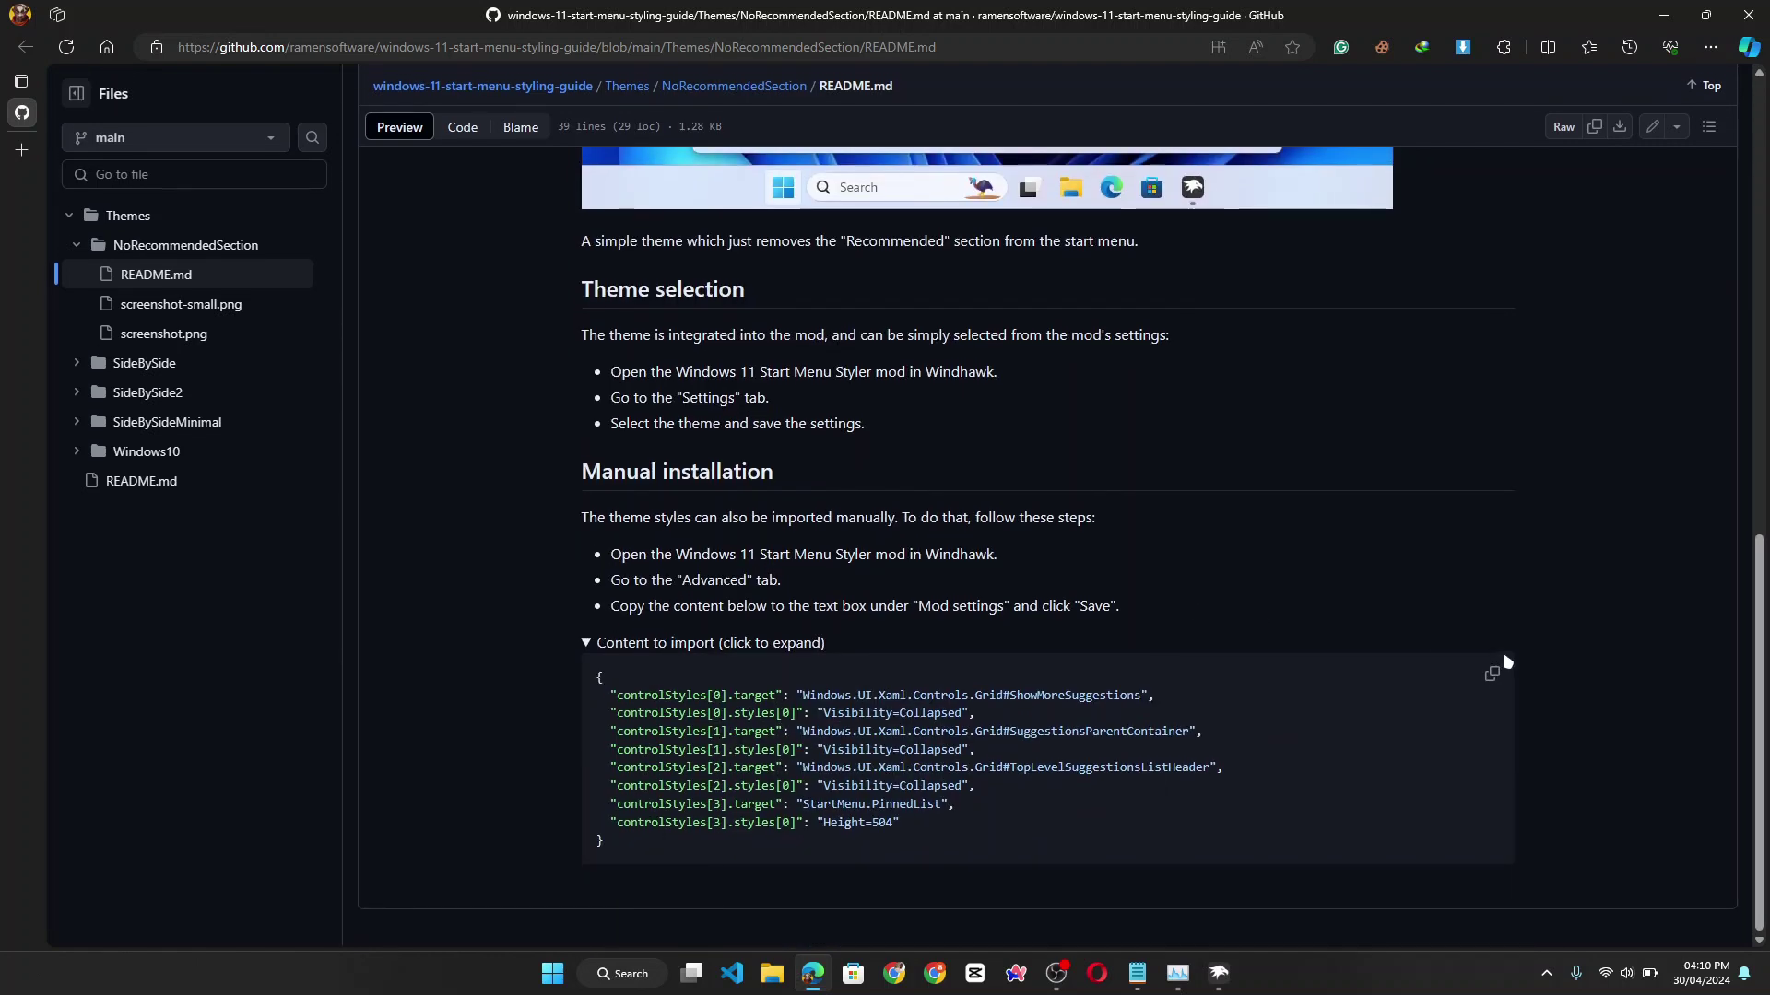
pyautogui.click(1490, 676)
# - Replace the Advanced mod settings text with the copied NoRecommendedSection JSON and save it
pyautogui.click(1224, 984)
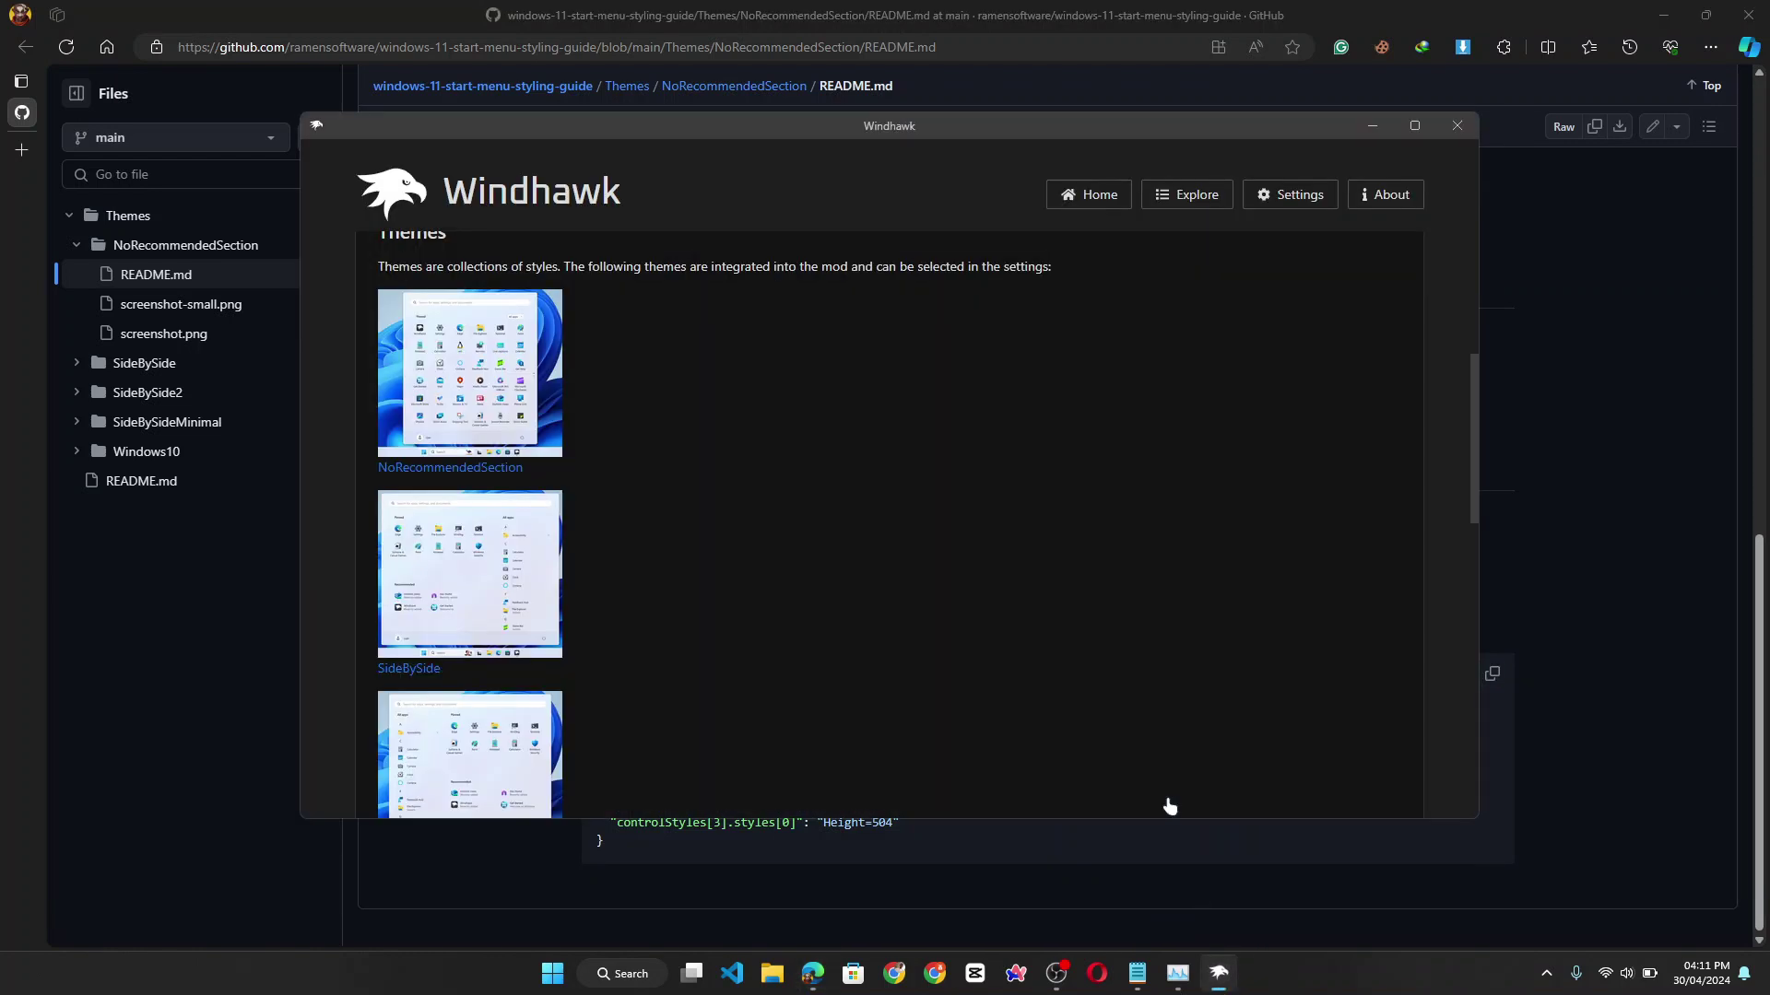
pyautogui.scroll(5, 701, 453)
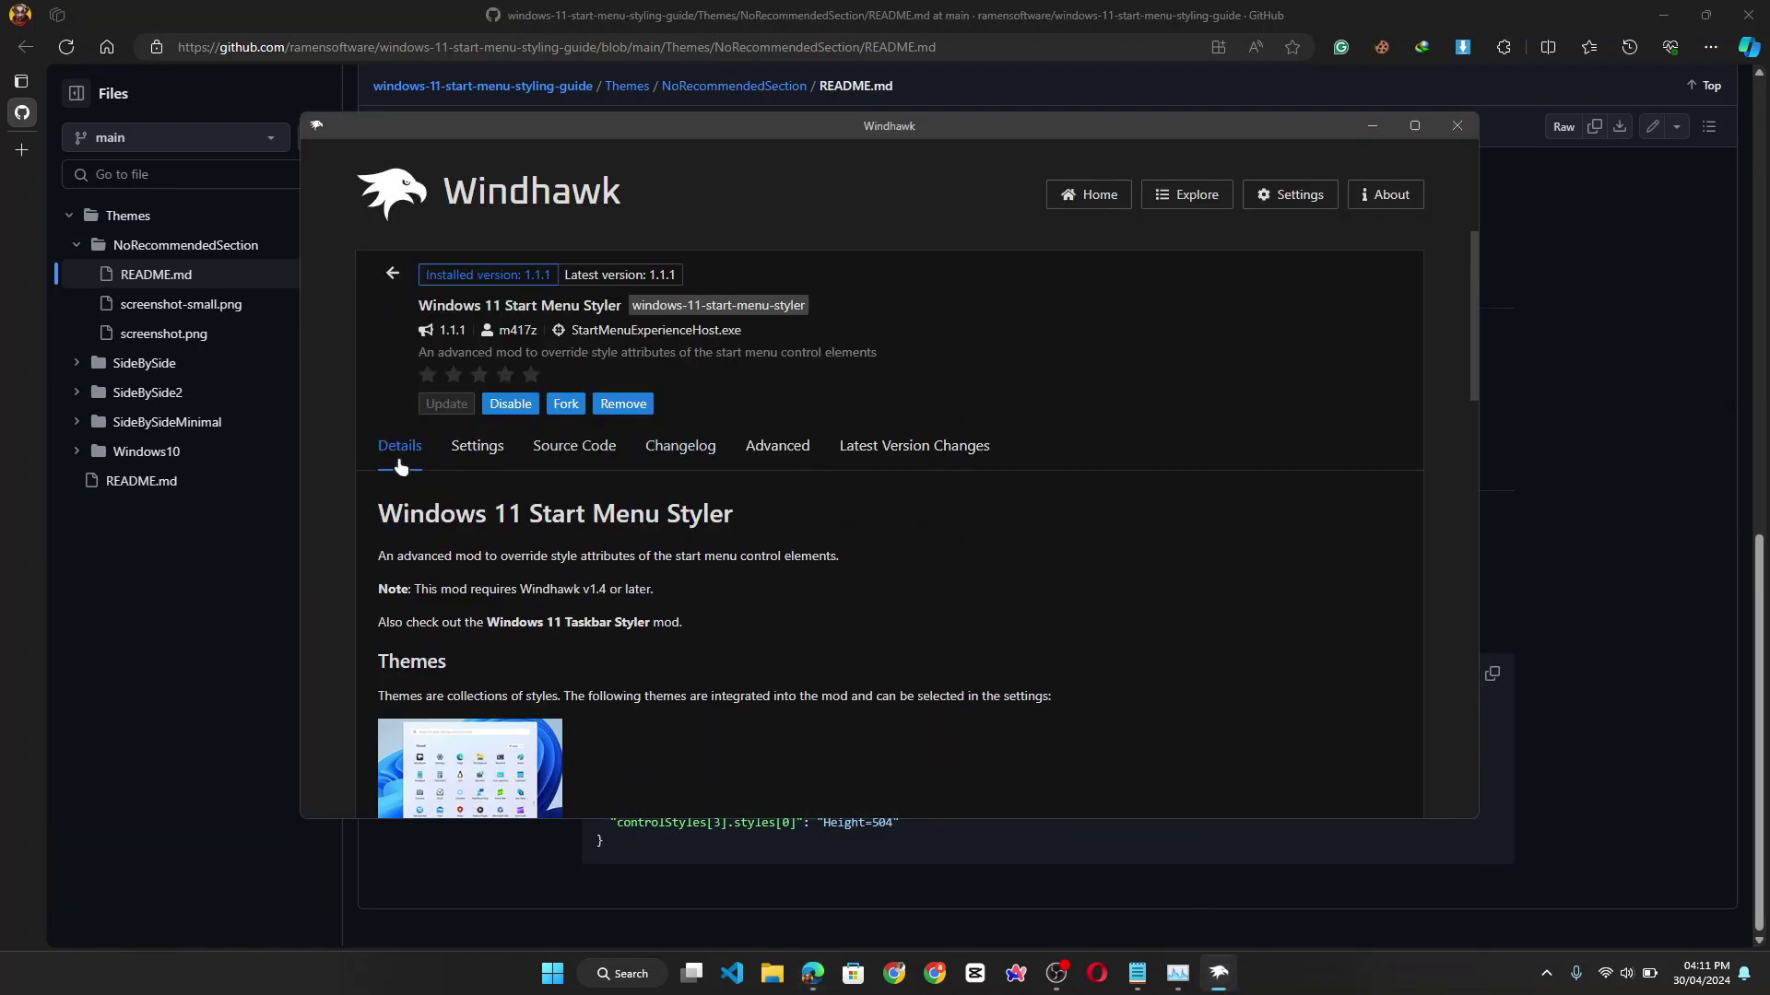
pyautogui.click(780, 453)
pyautogui.scroll(-2, 779, 454)
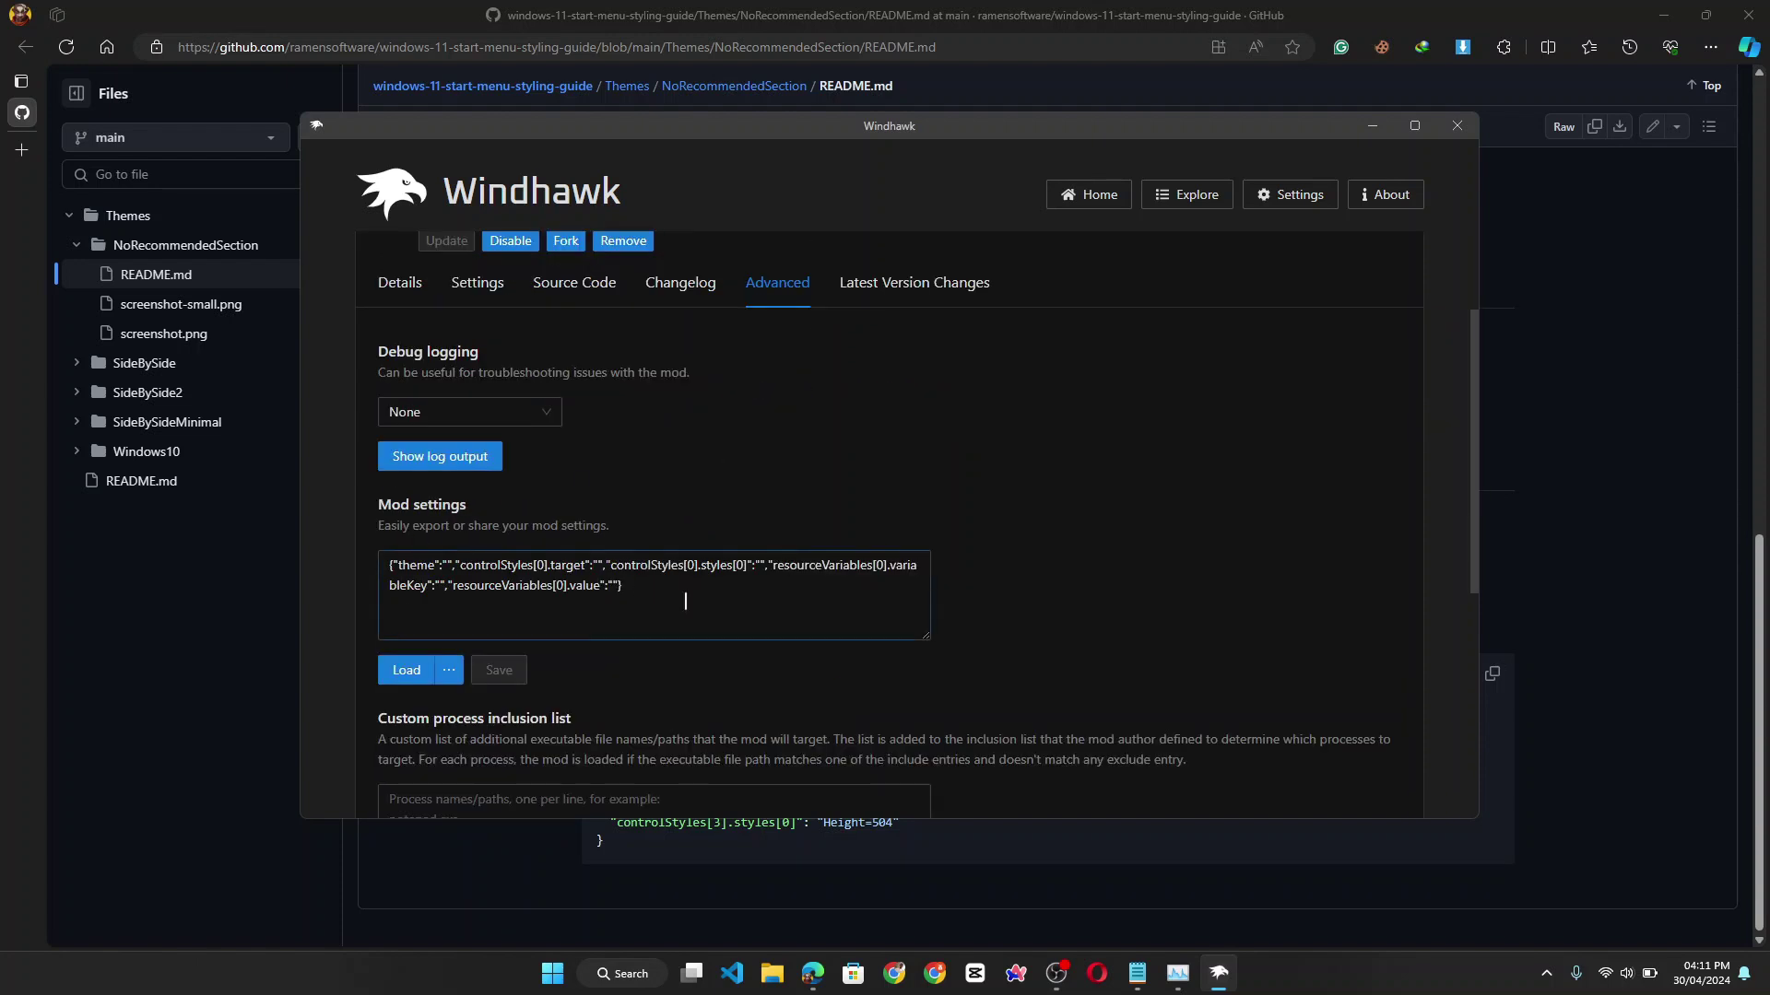
pyautogui.moveTo(685, 601); pyautogui.dragTo(369, 573)
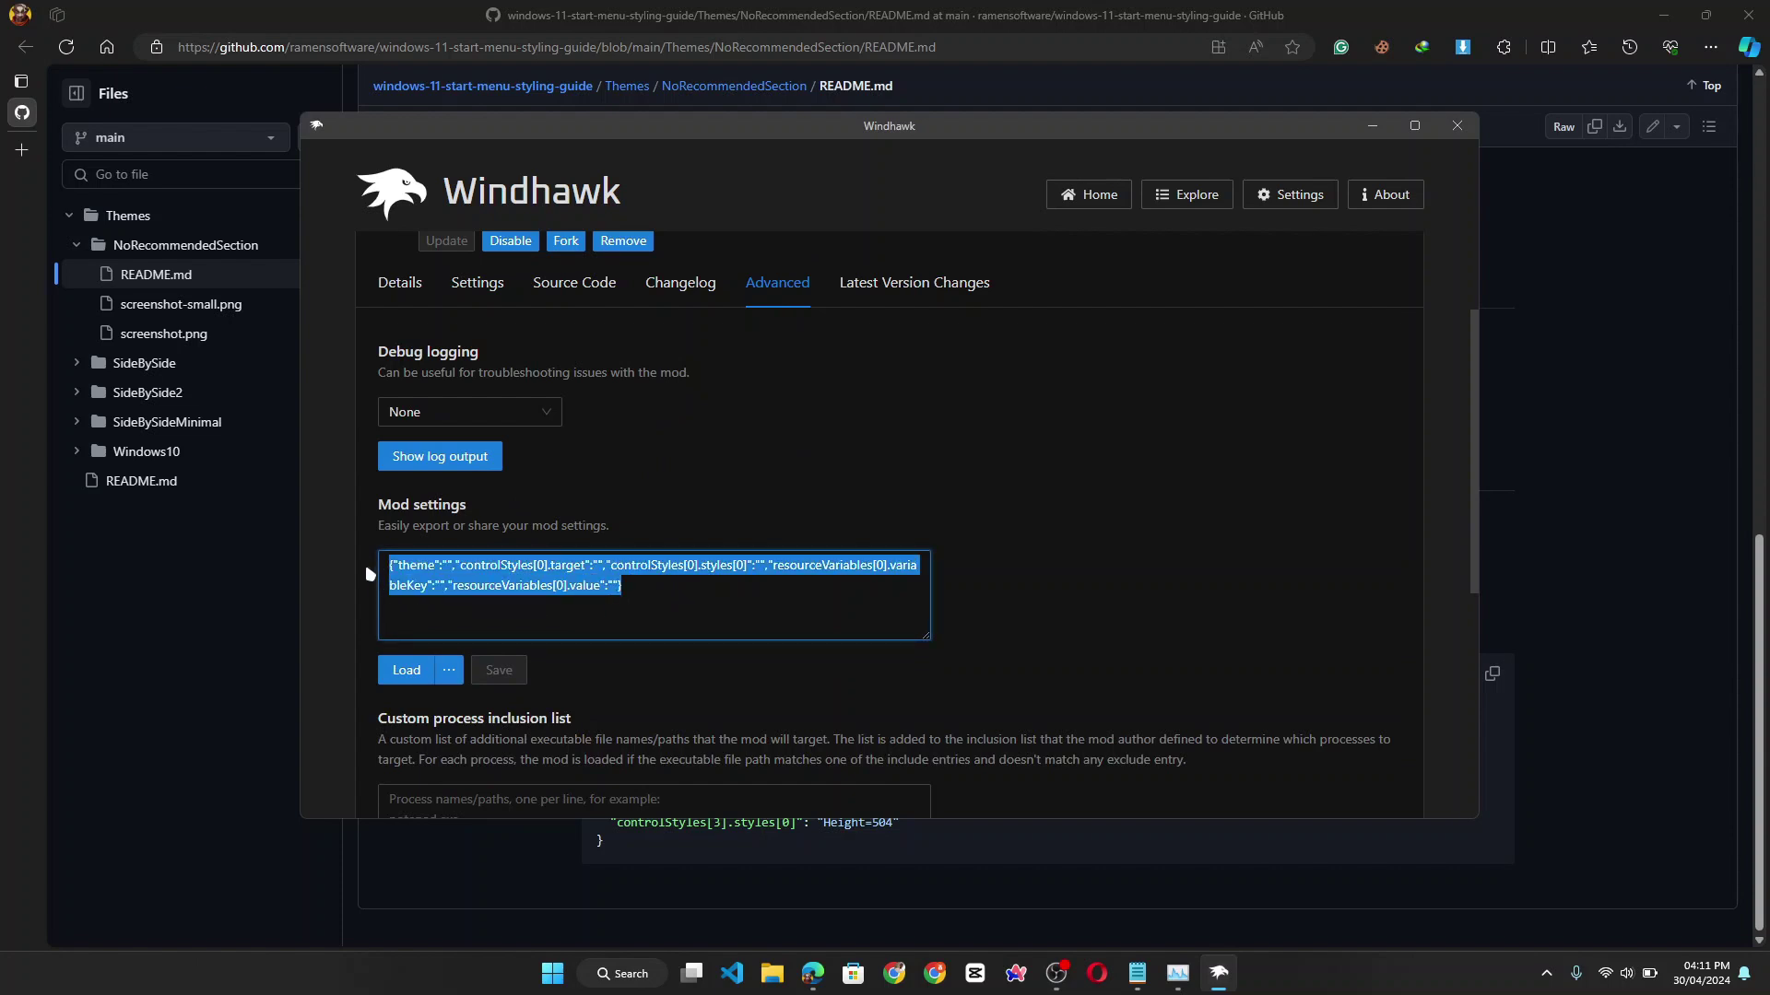
pyautogui.press('BackSpace')
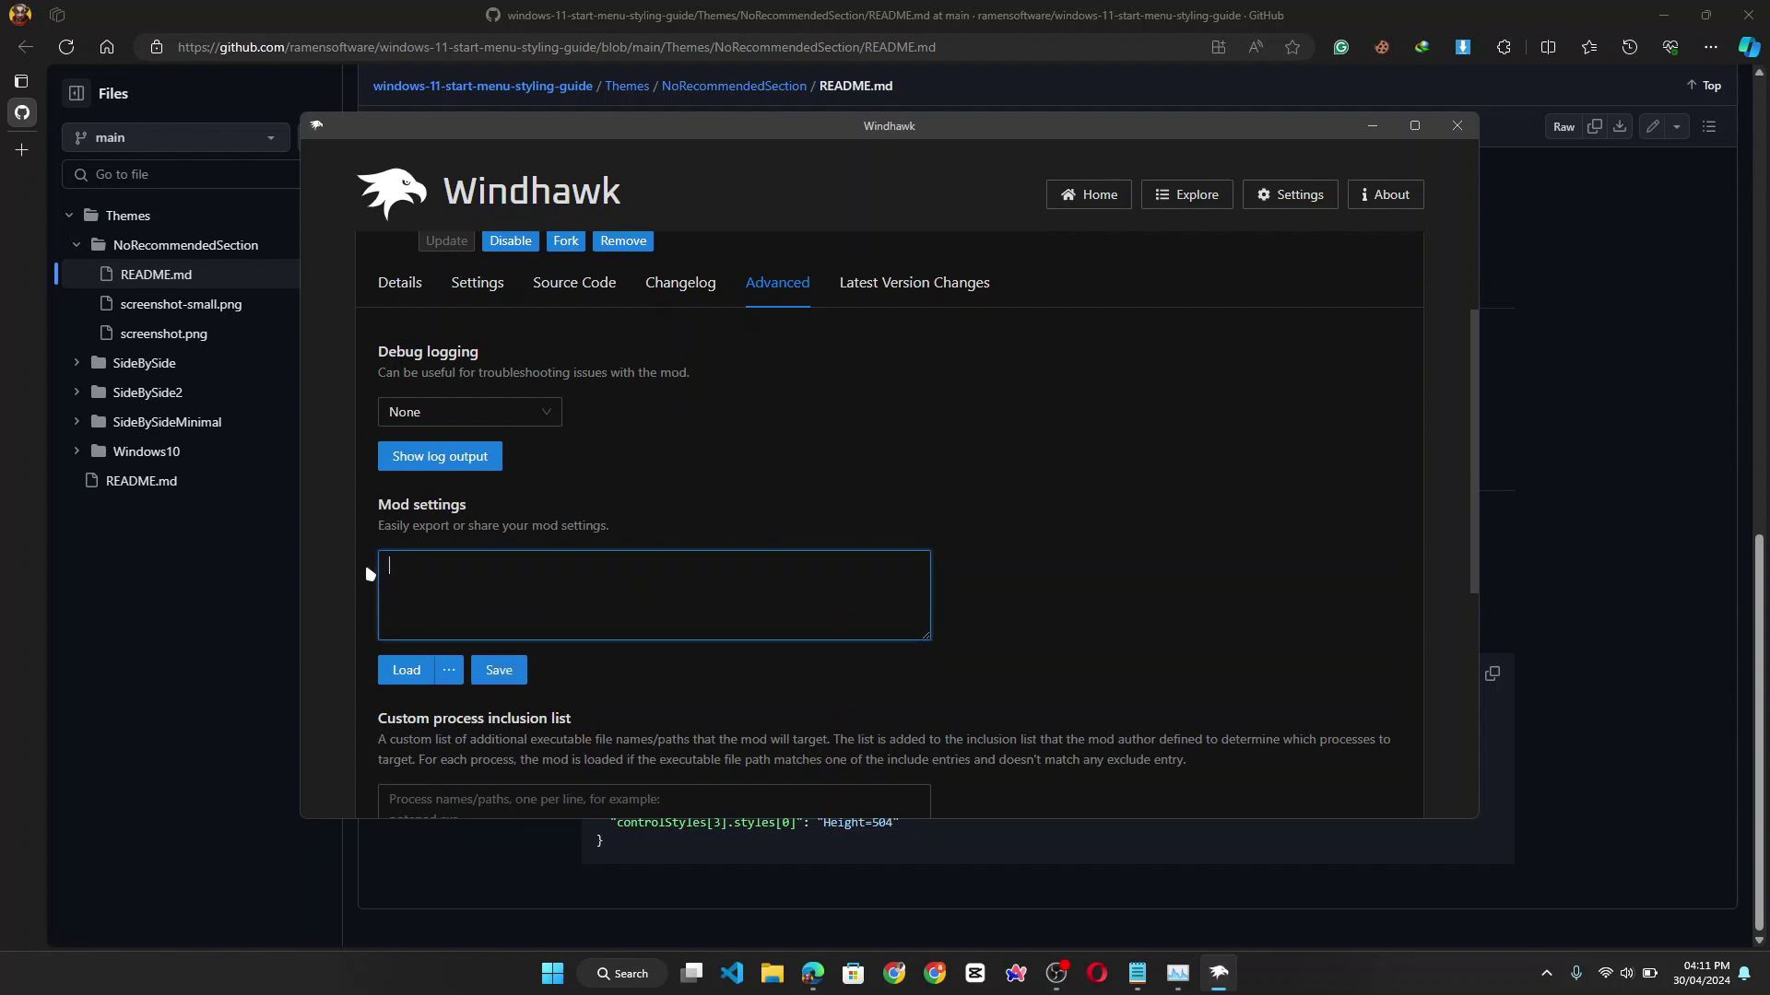
pyautogui.hotkey('ctrl', 'v')
pyautogui.click(502, 679)
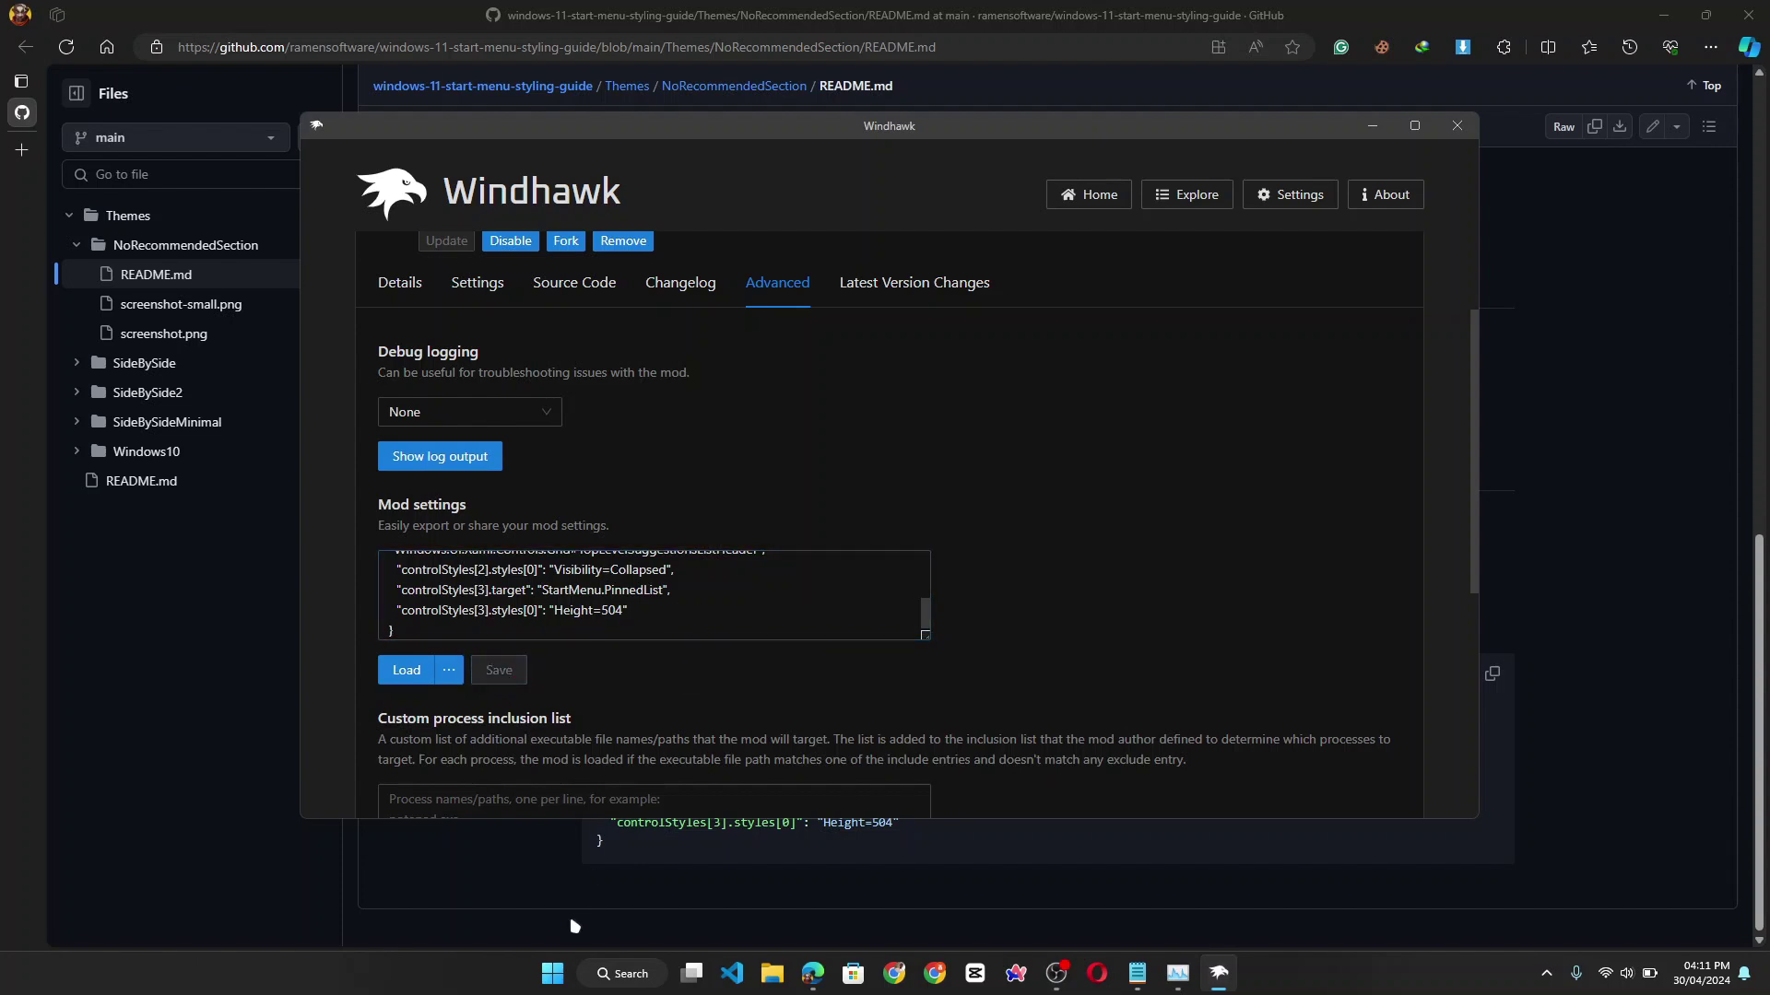
# - Open the Start menu to confirm only pinned apps remain, then close it
pyautogui.click(553, 977)
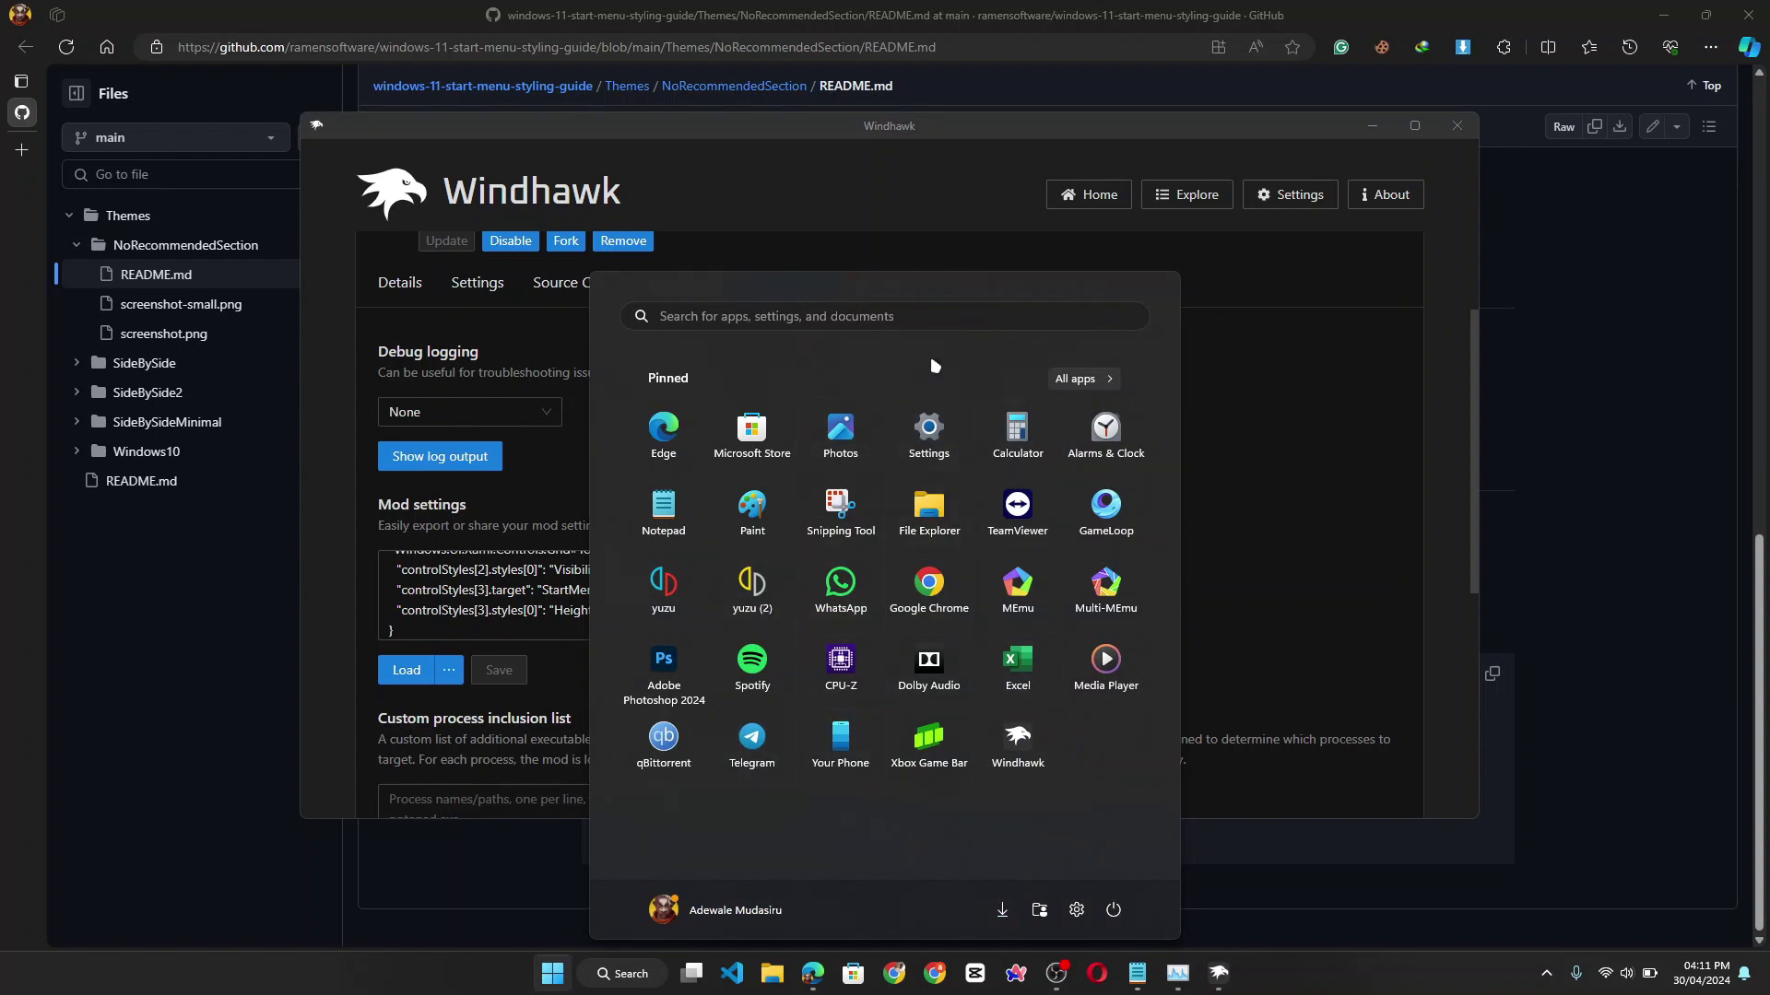
pyautogui.click(1231, 419)
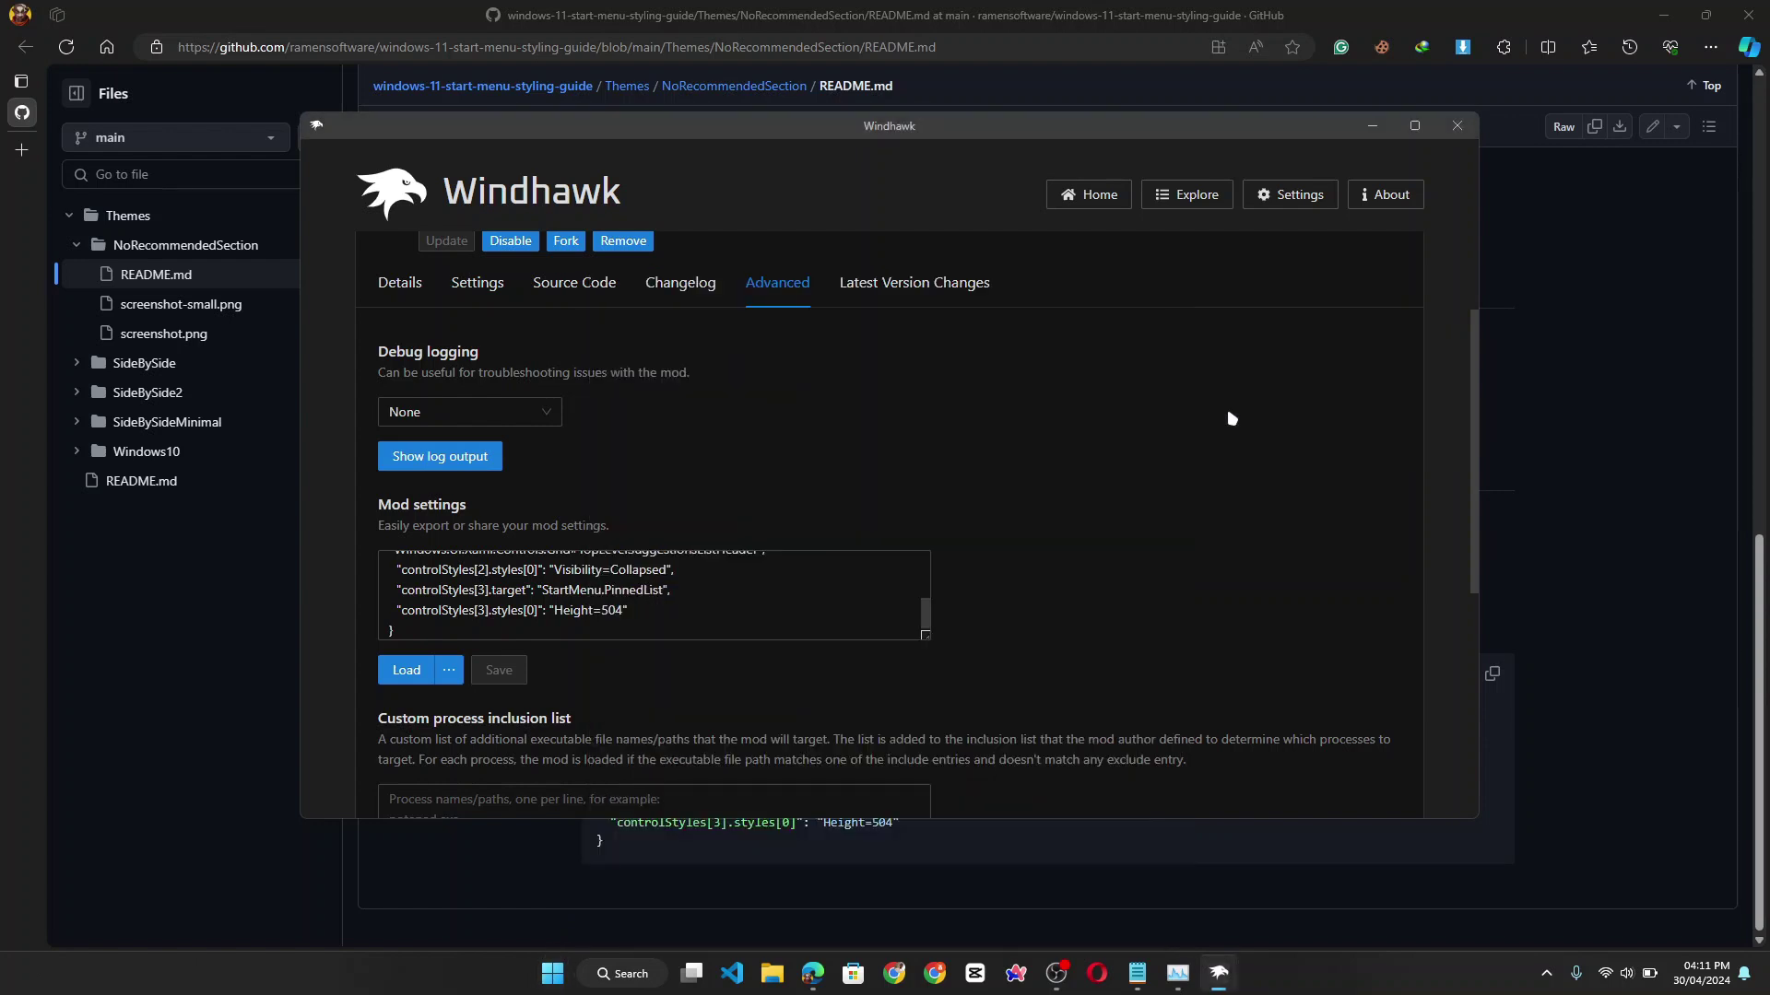
pyautogui.scroll(2, 1232, 419)
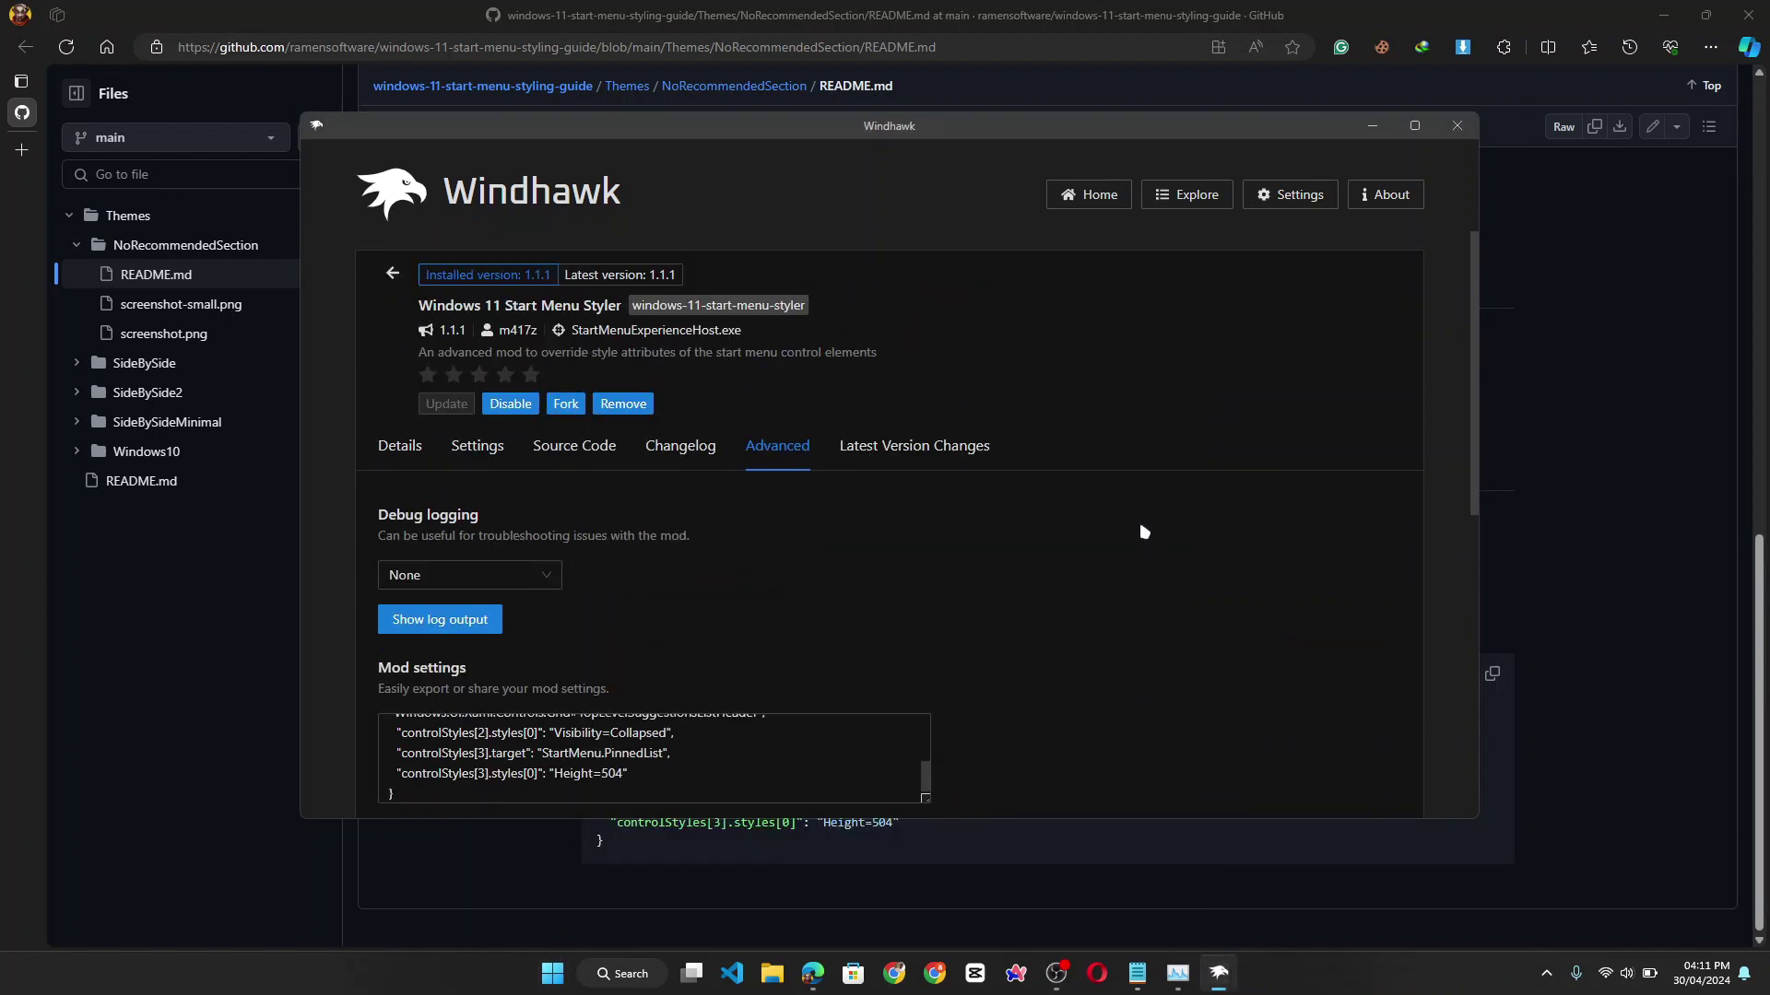
# - Show the Start Menu Styler's Details readme and scroll to its Themes list
pyautogui.scroll(-5, 1143, 532)
pyautogui.scroll(5, 1143, 532)
pyautogui.click(406, 455)
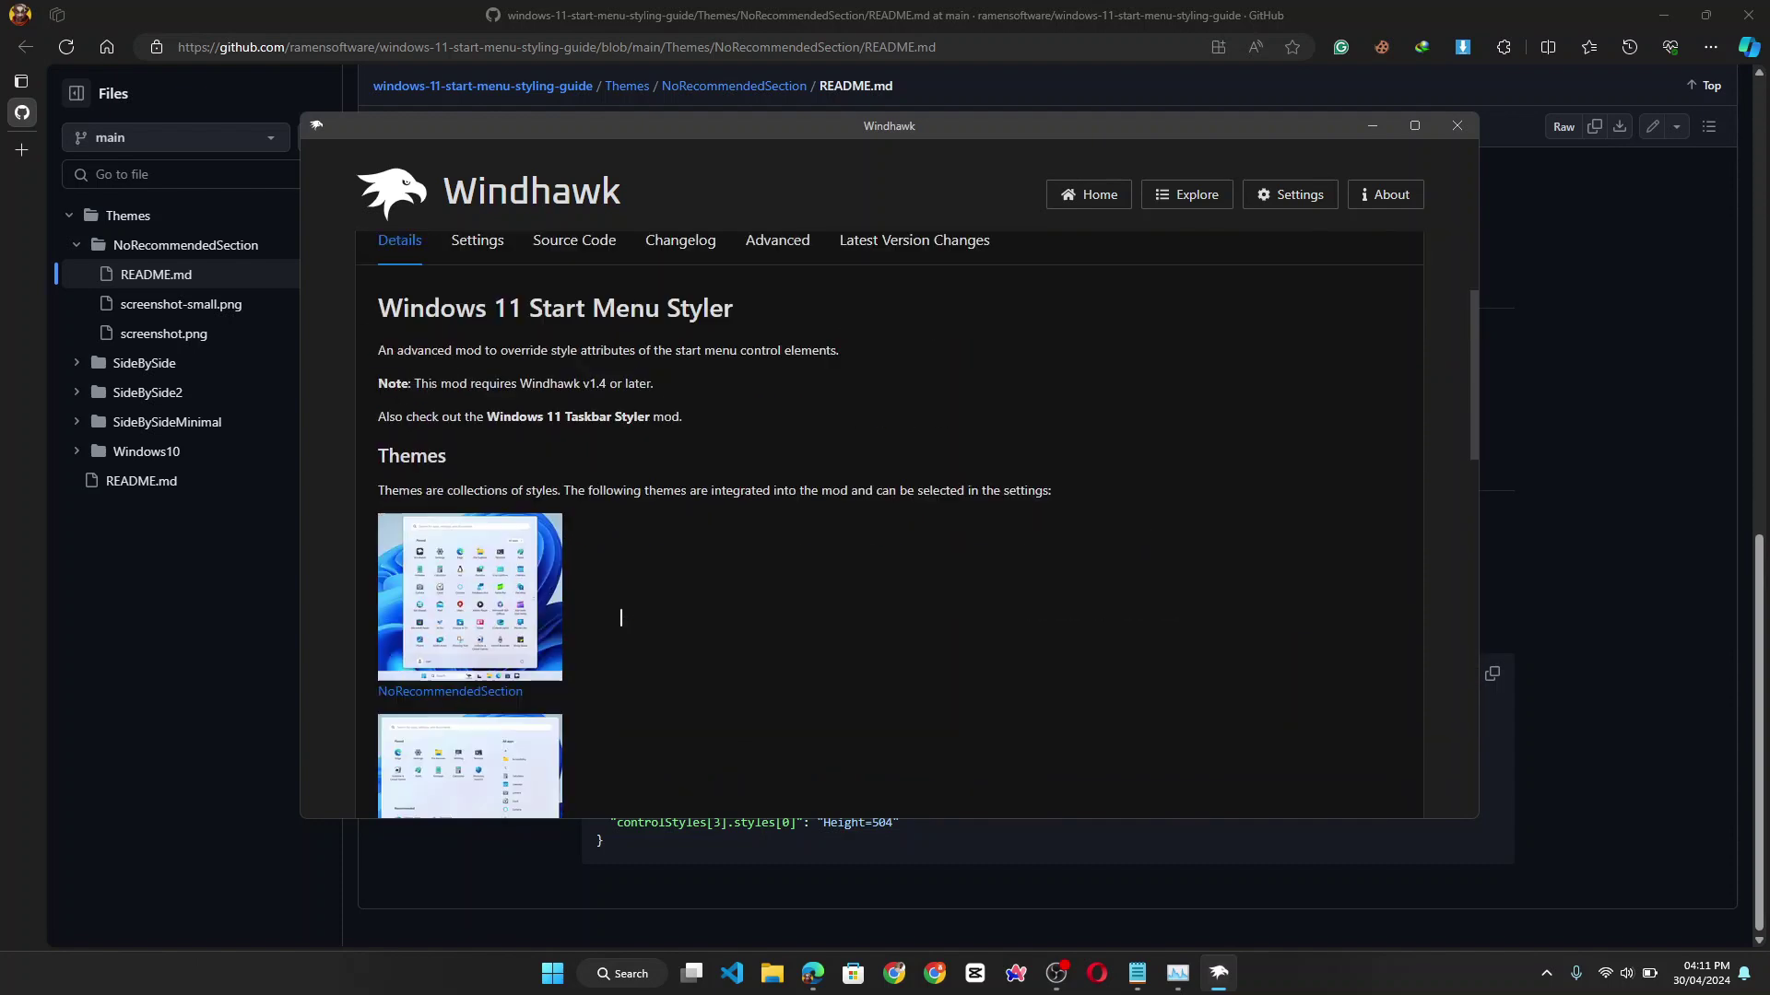
pyautogui.scroll(-4, 623, 620)
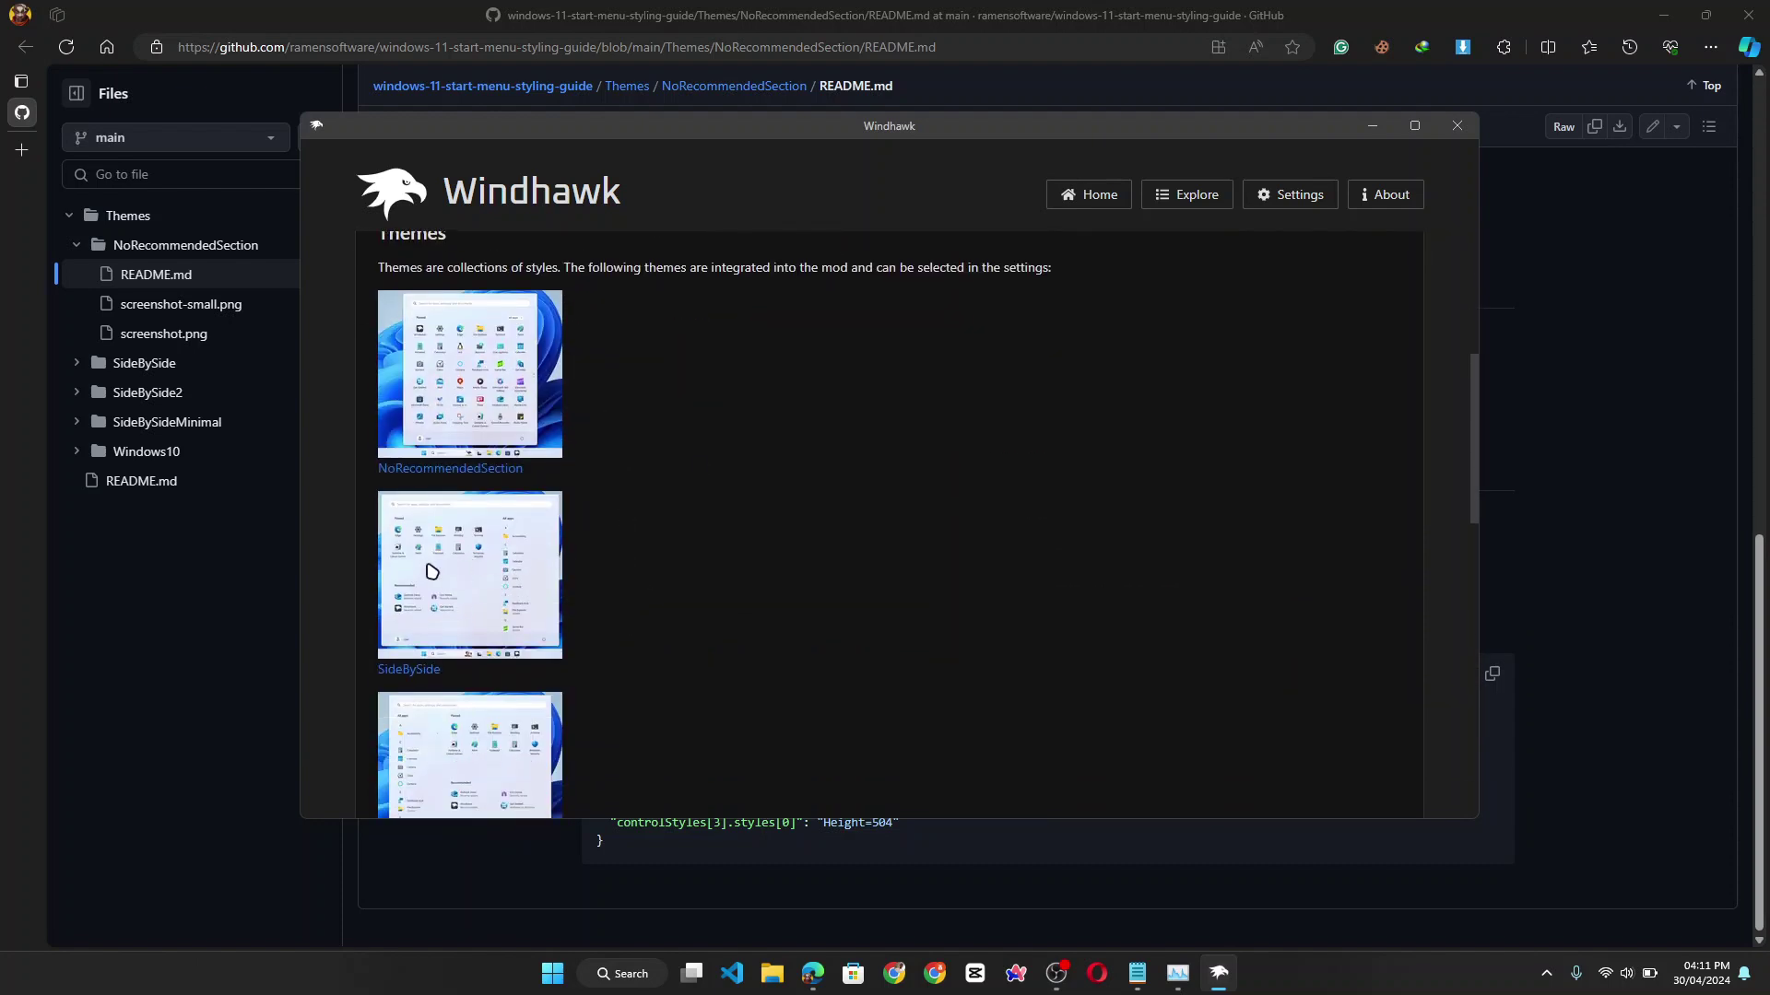
pyautogui.scroll(-2, 425, 590)
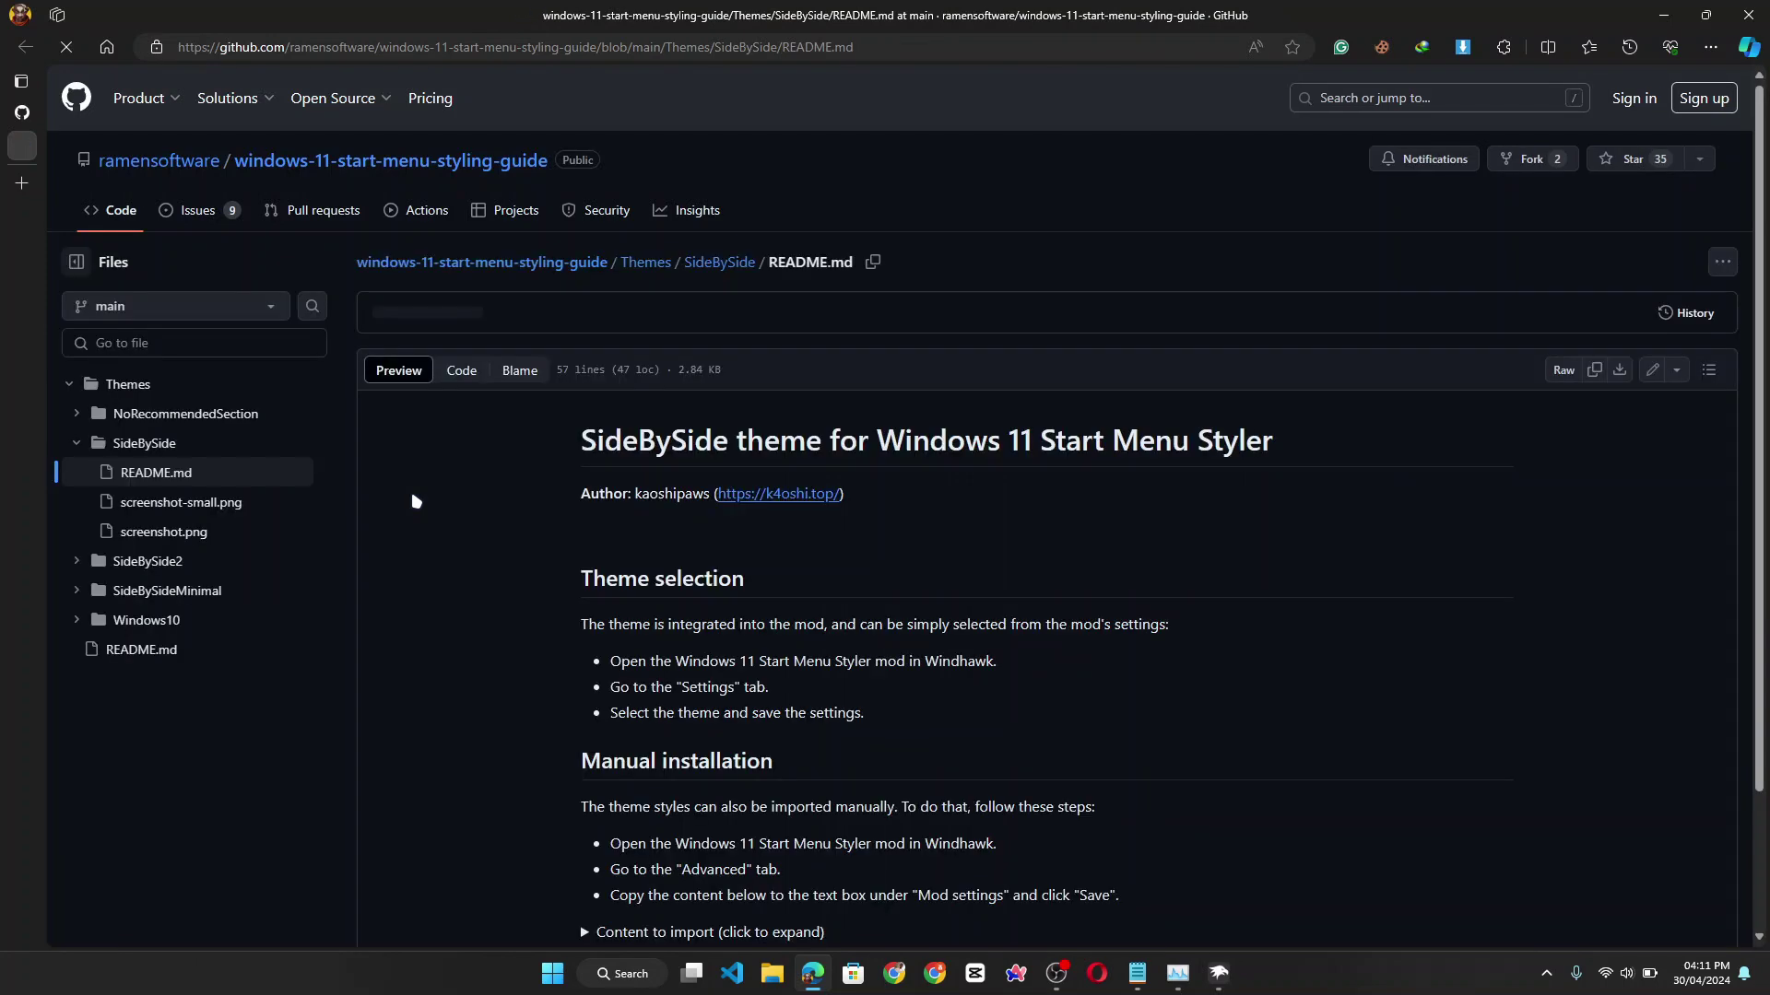
# - Expand the SideBySide README's 'Content to import' block and copy its JSON
pyautogui.scroll(-2, 794, 678)
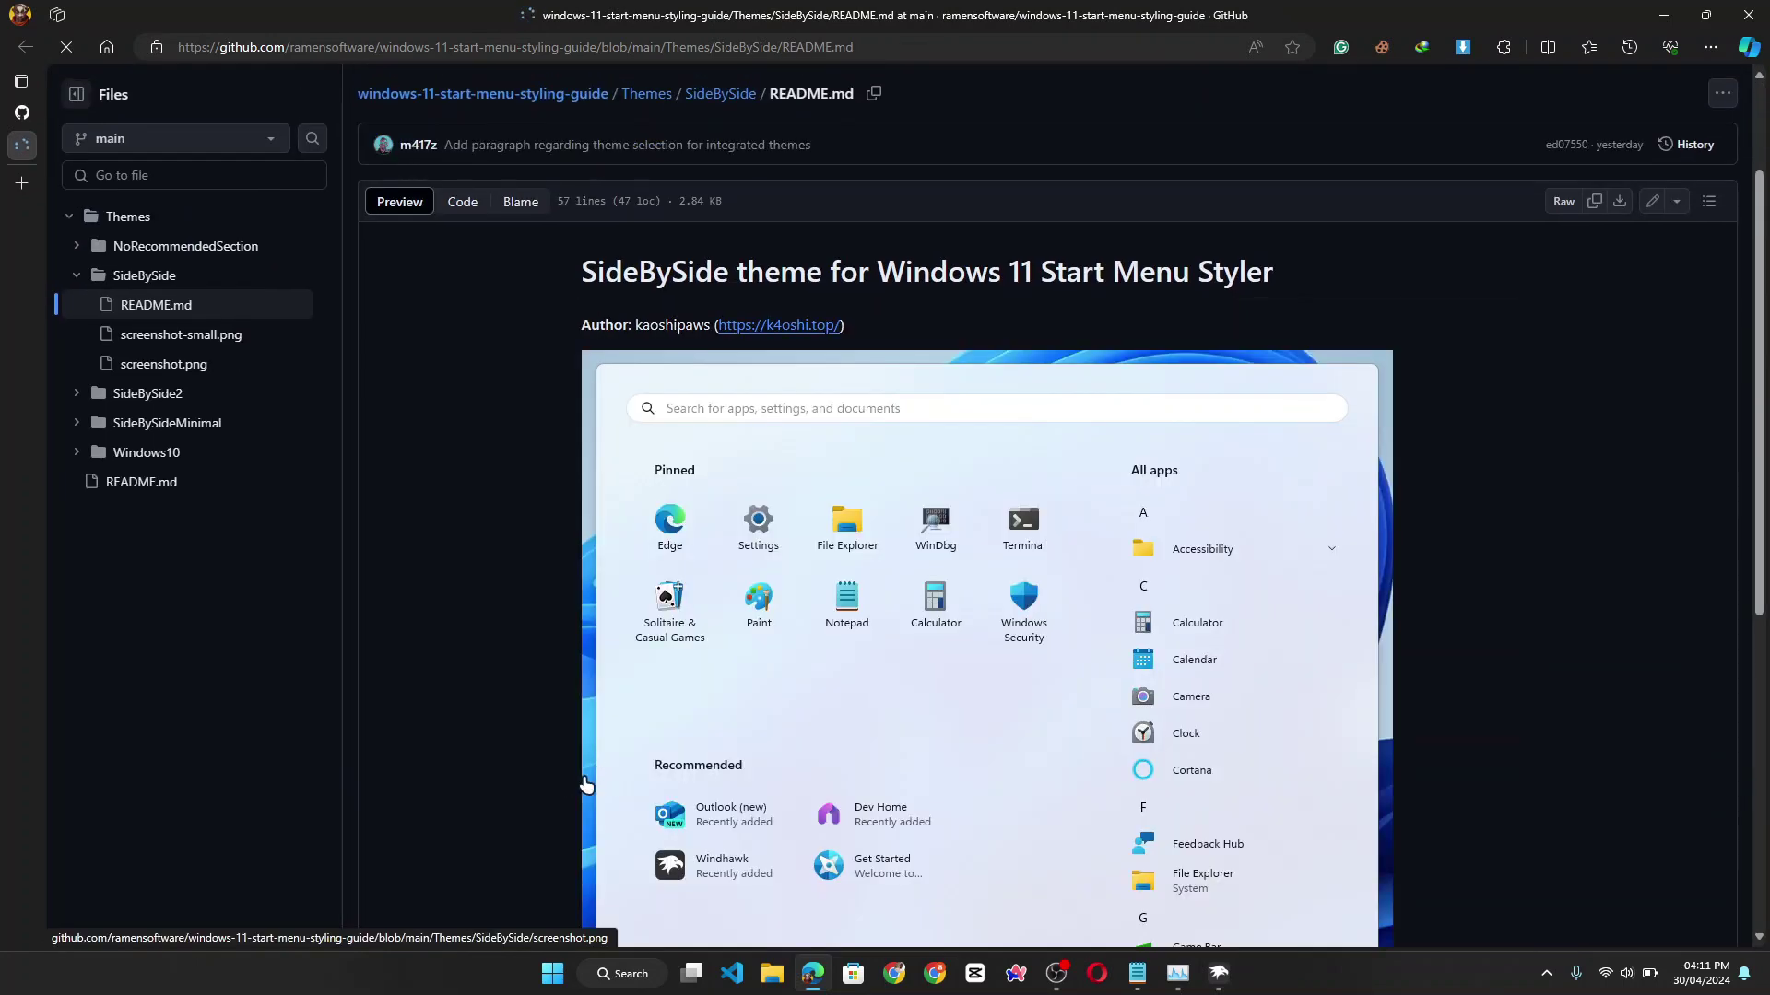
pyautogui.scroll(-6, 553, 786)
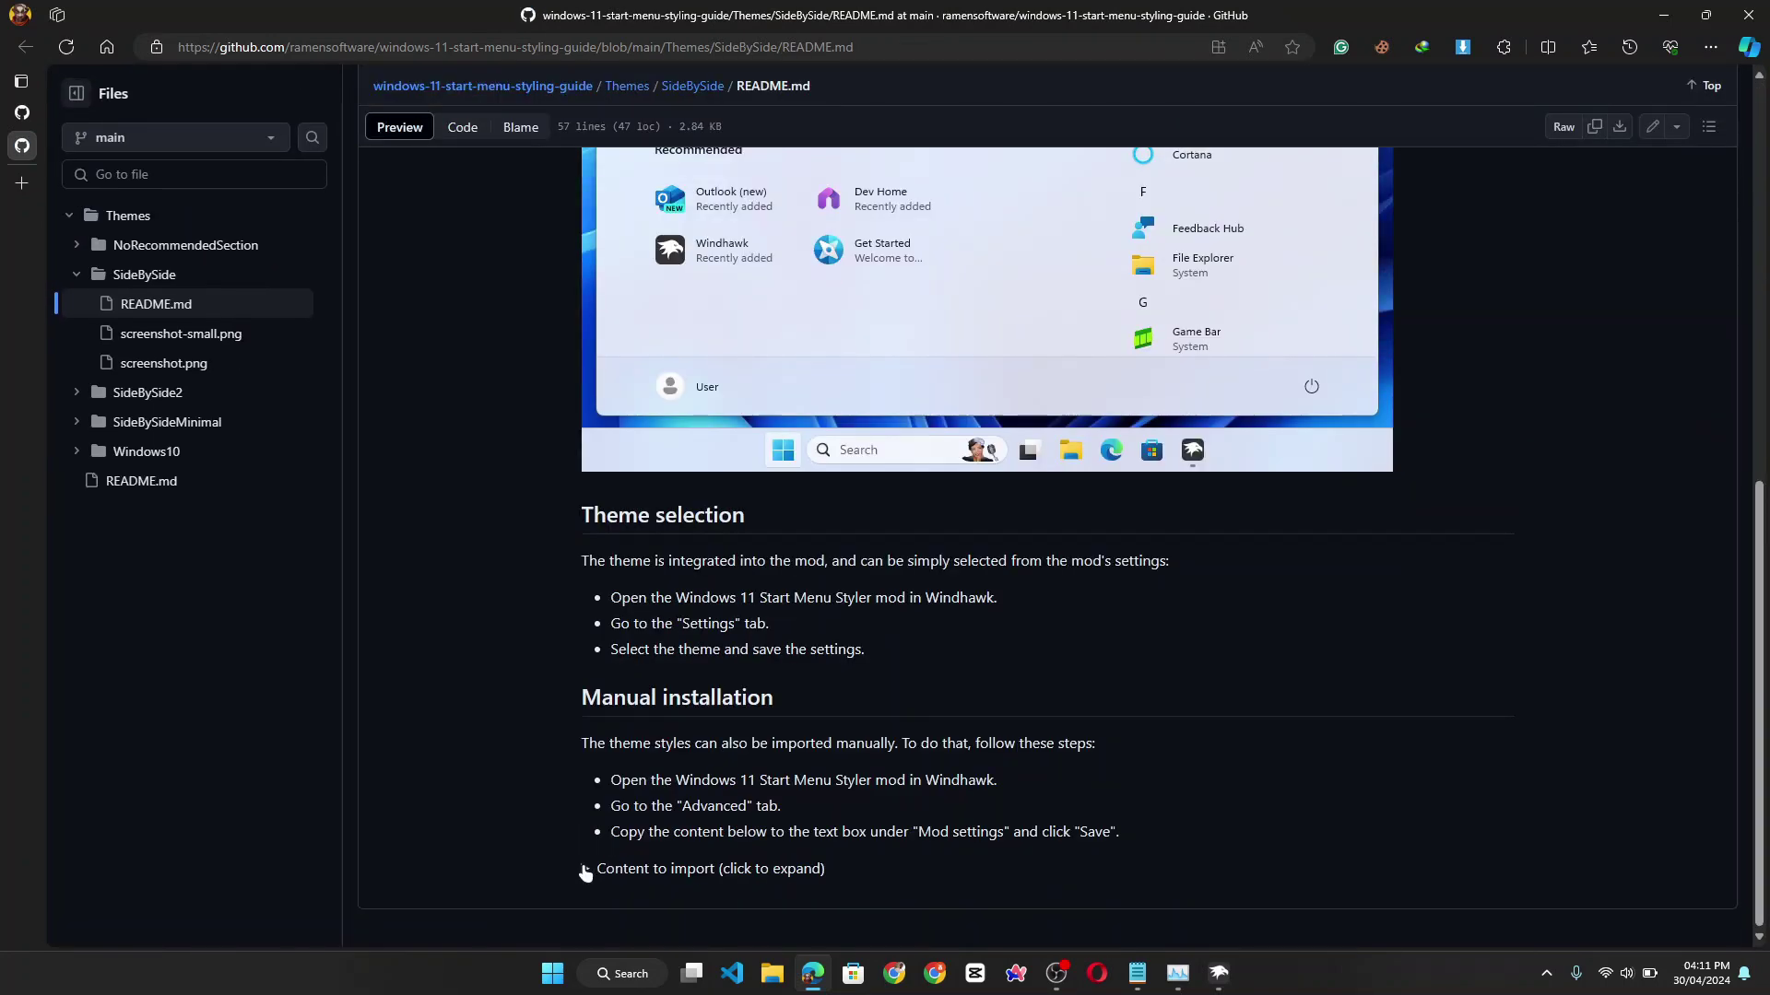
pyautogui.click(584, 872)
pyautogui.scroll(-4, 590, 829)
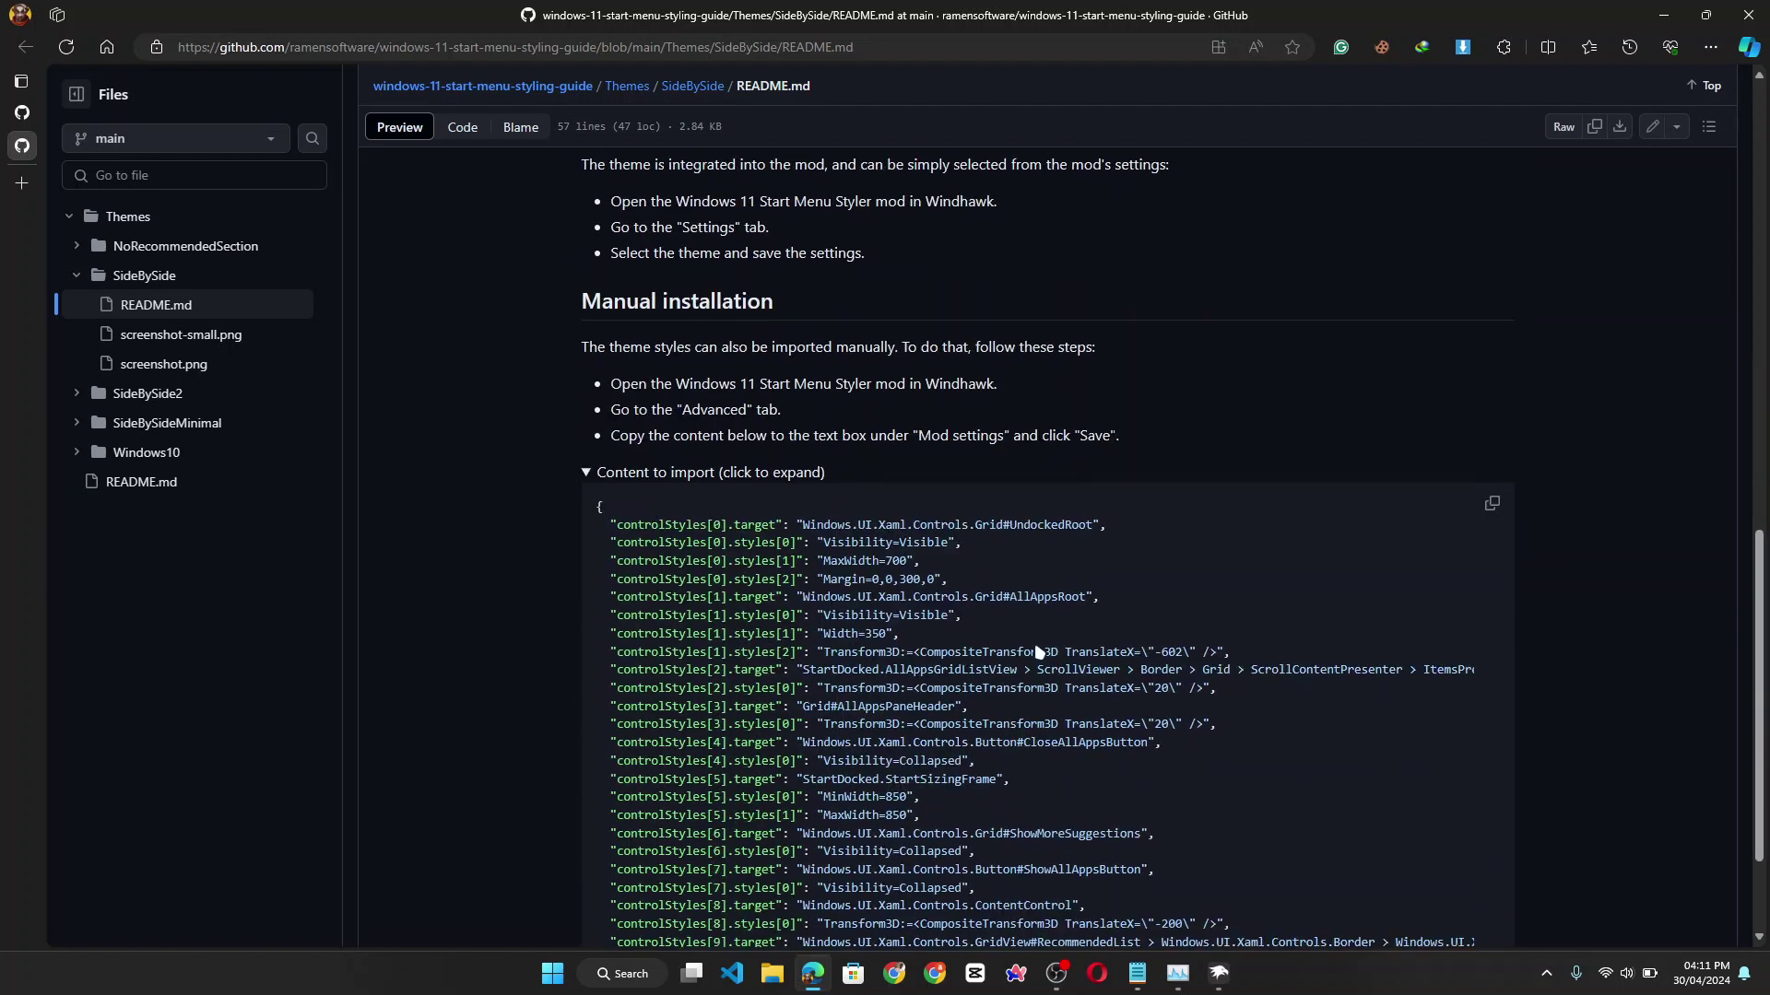
pyautogui.click(1491, 504)
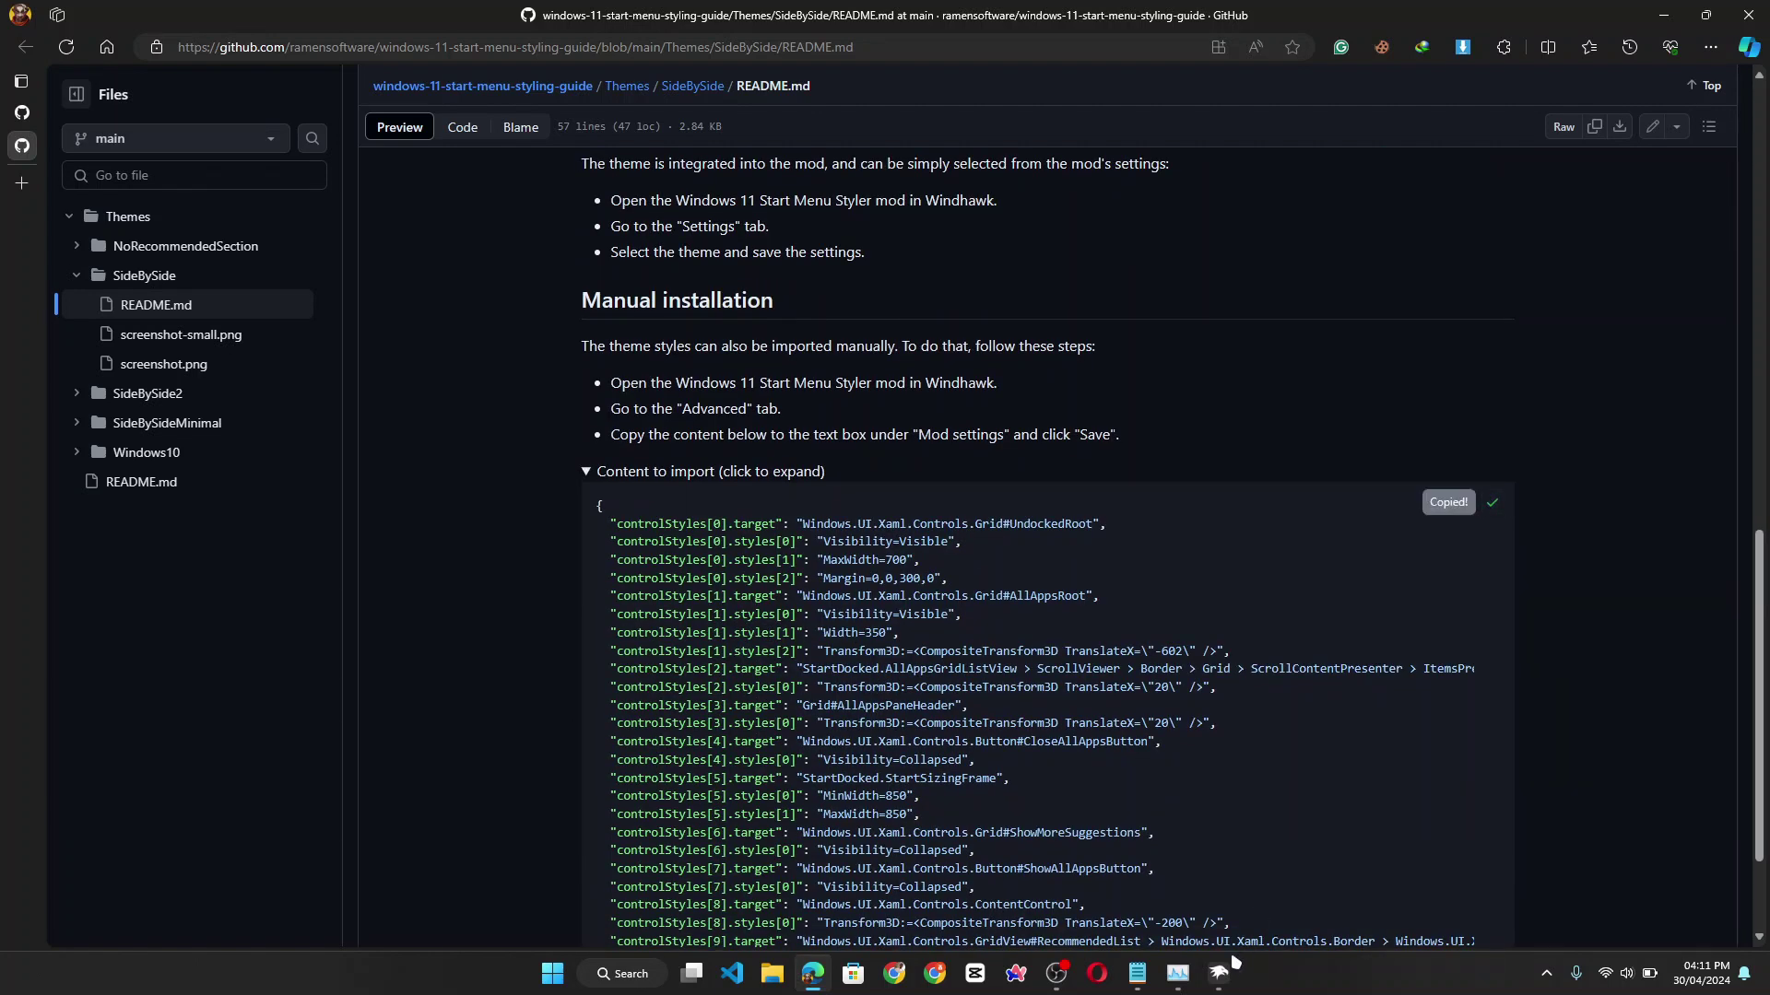
# - Replace the Advanced mod settings with the SideBySide JSON, save, and preview the Start menu
pyautogui.click(1230, 967)
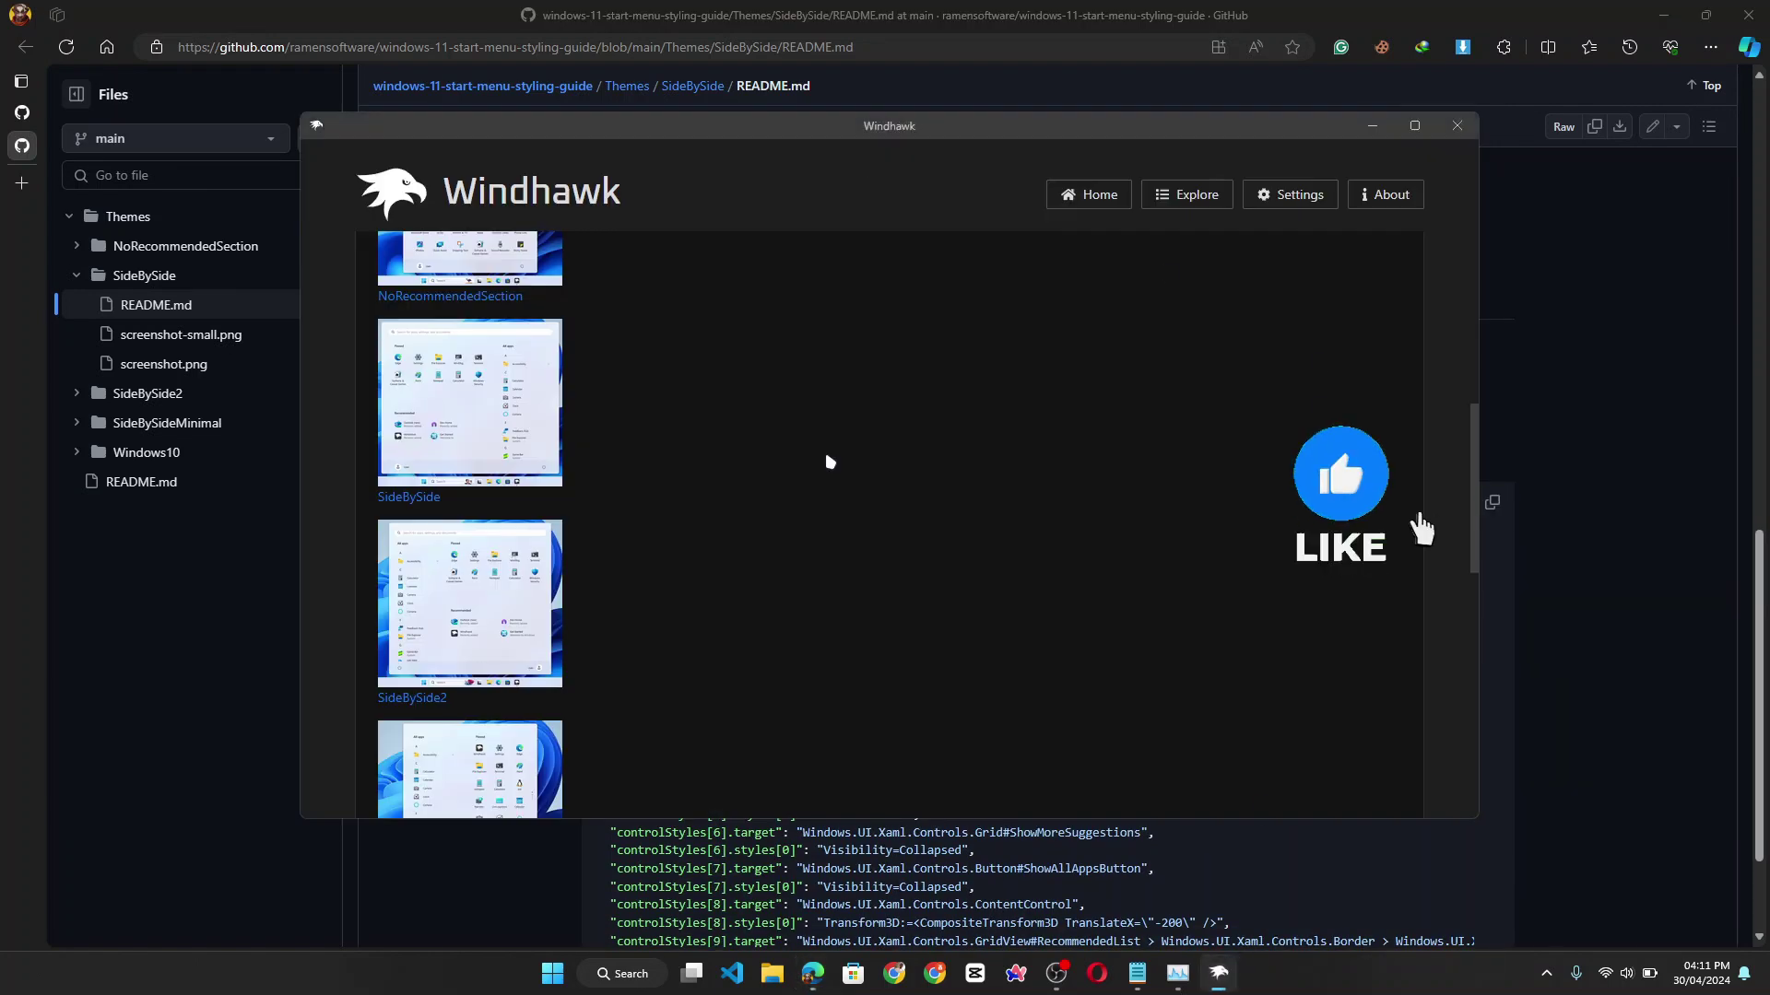
pyautogui.scroll(10, 831, 495)
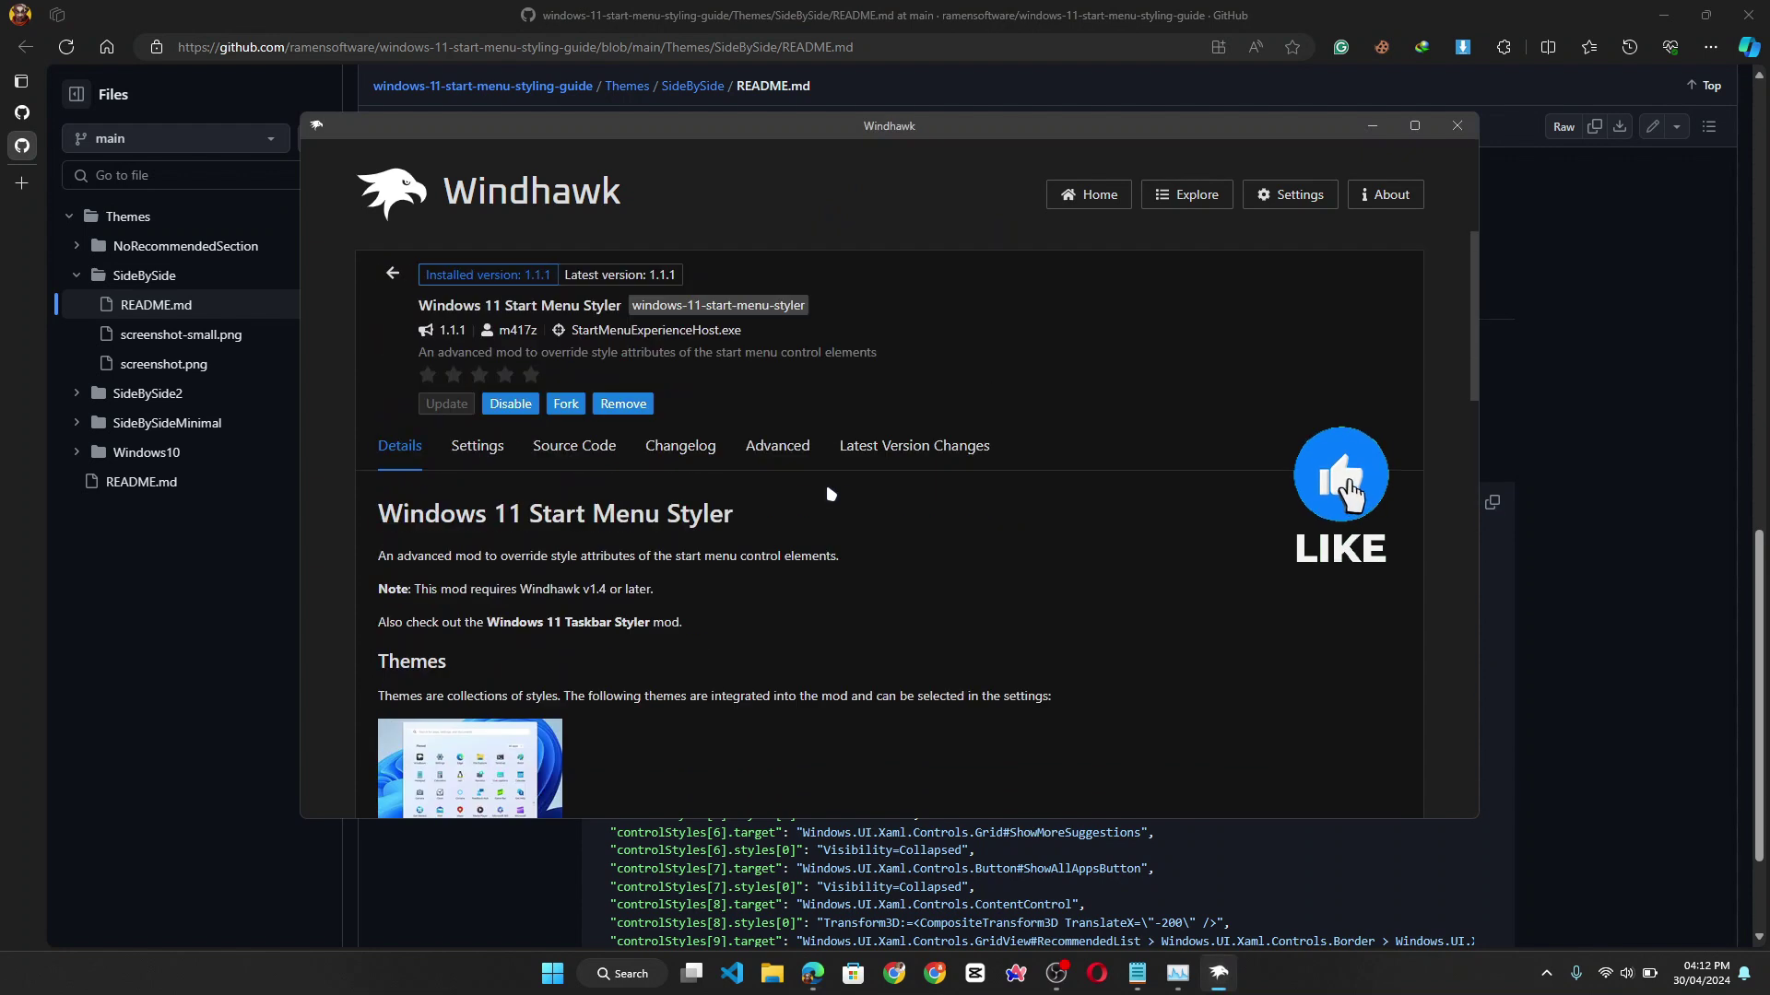
pyautogui.click(785, 449)
pyautogui.scroll(-2, 651, 564)
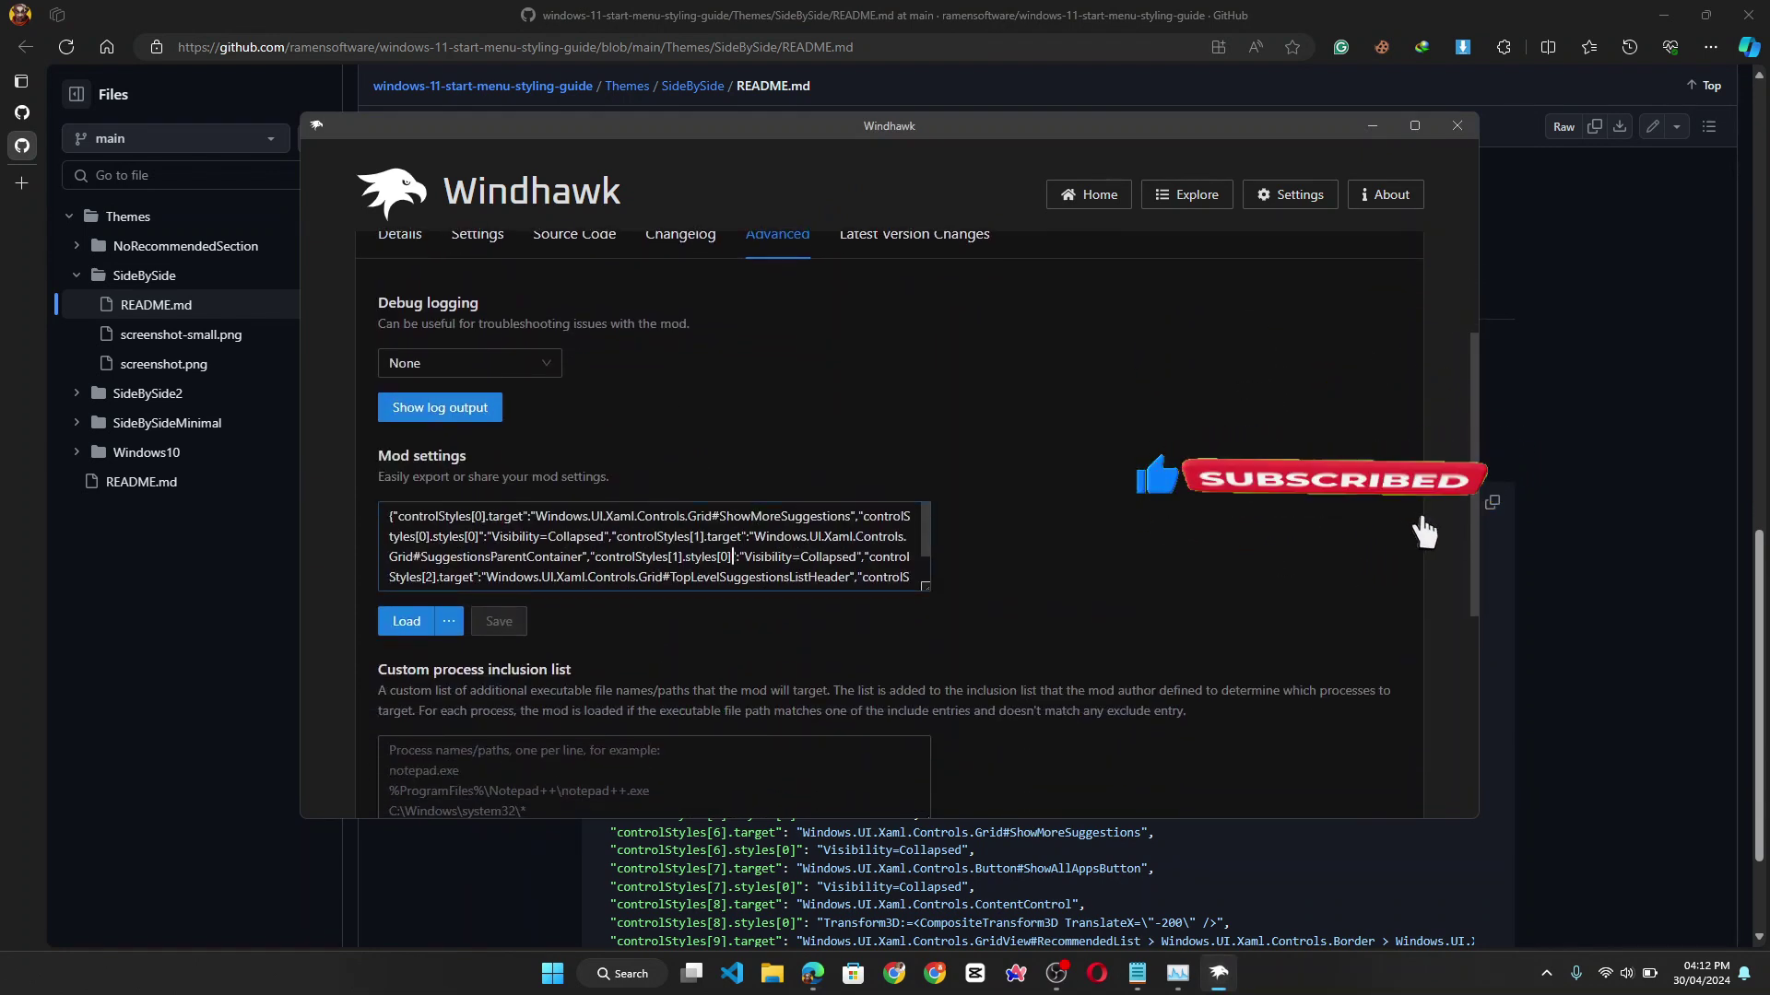
pyautogui.hotkey('ctrl', 'a')
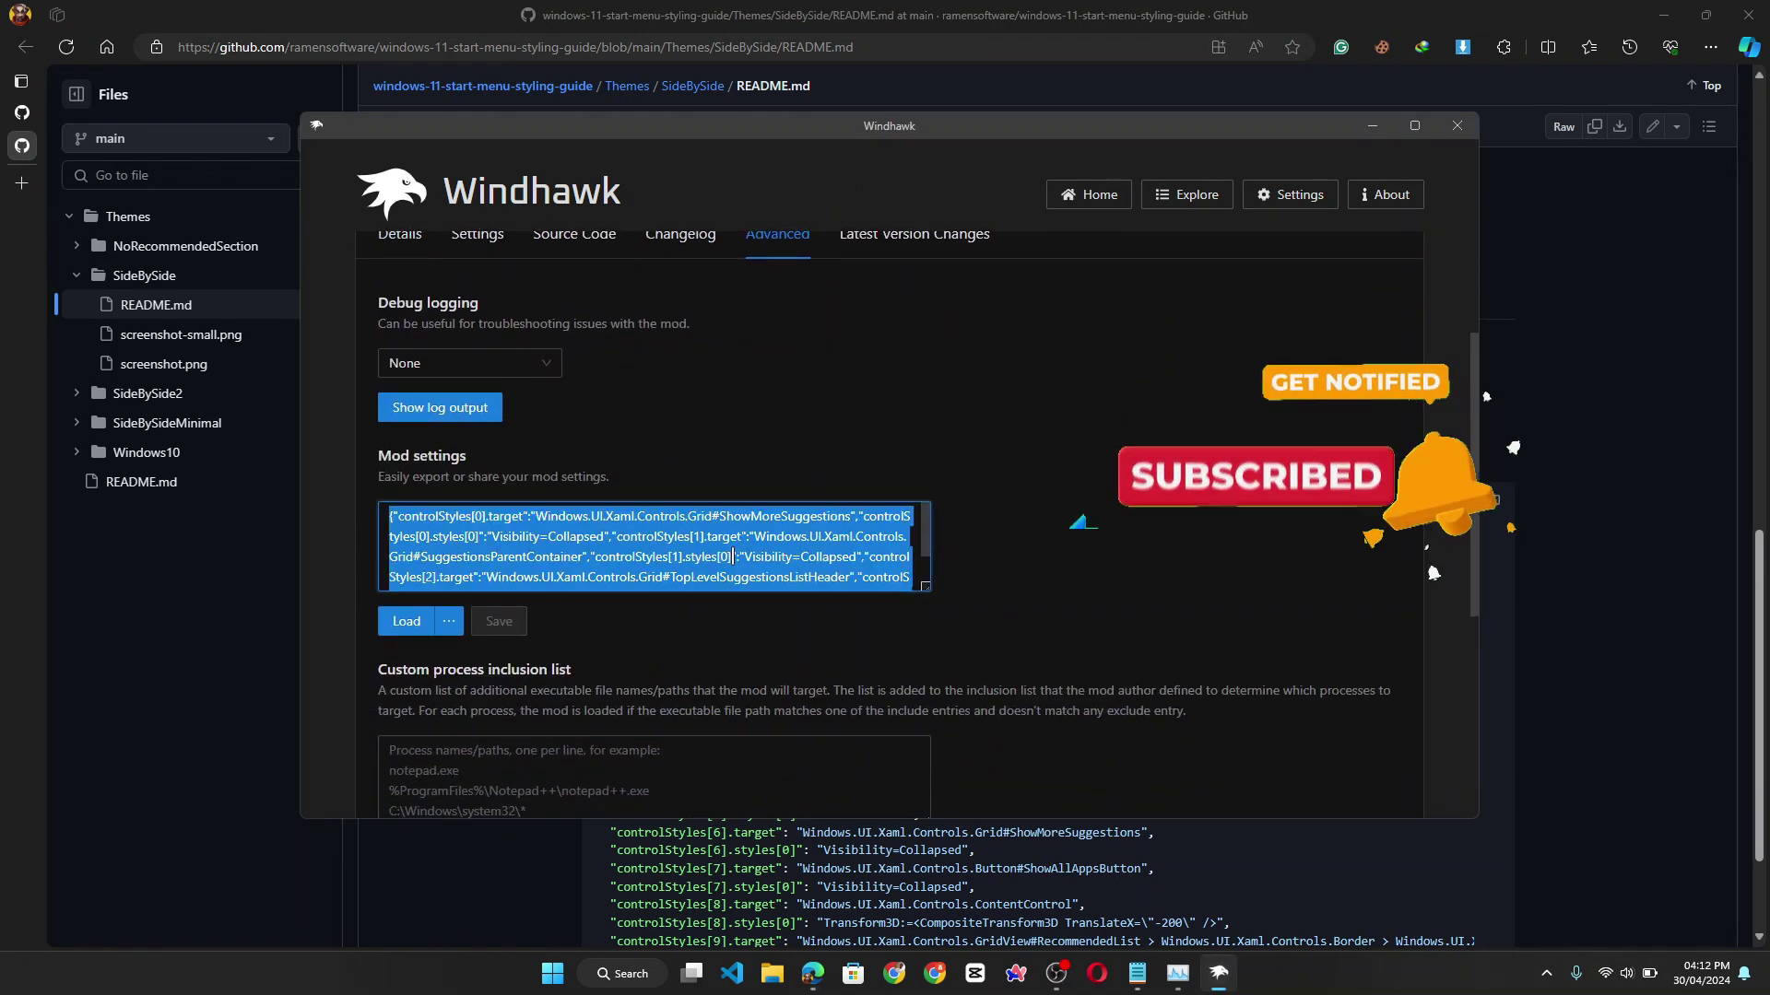
pyautogui.press('Delete')
pyautogui.hotkey('ctrl', 'v')
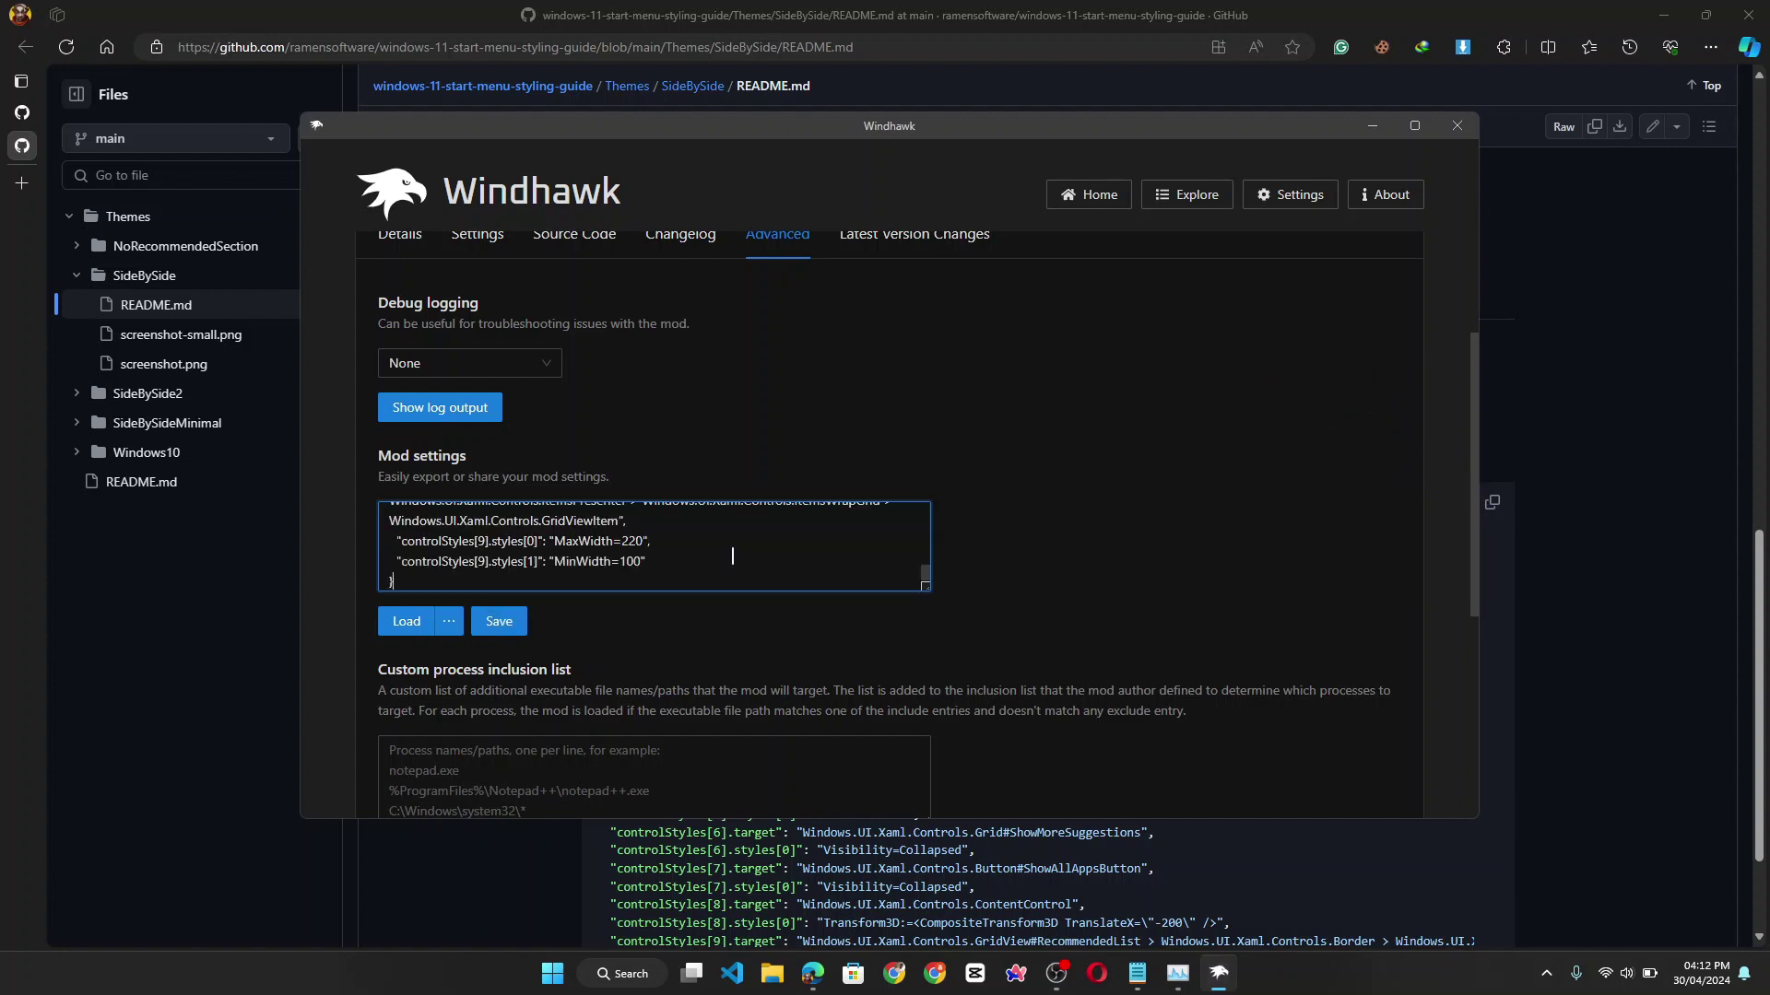
pyautogui.click(501, 627)
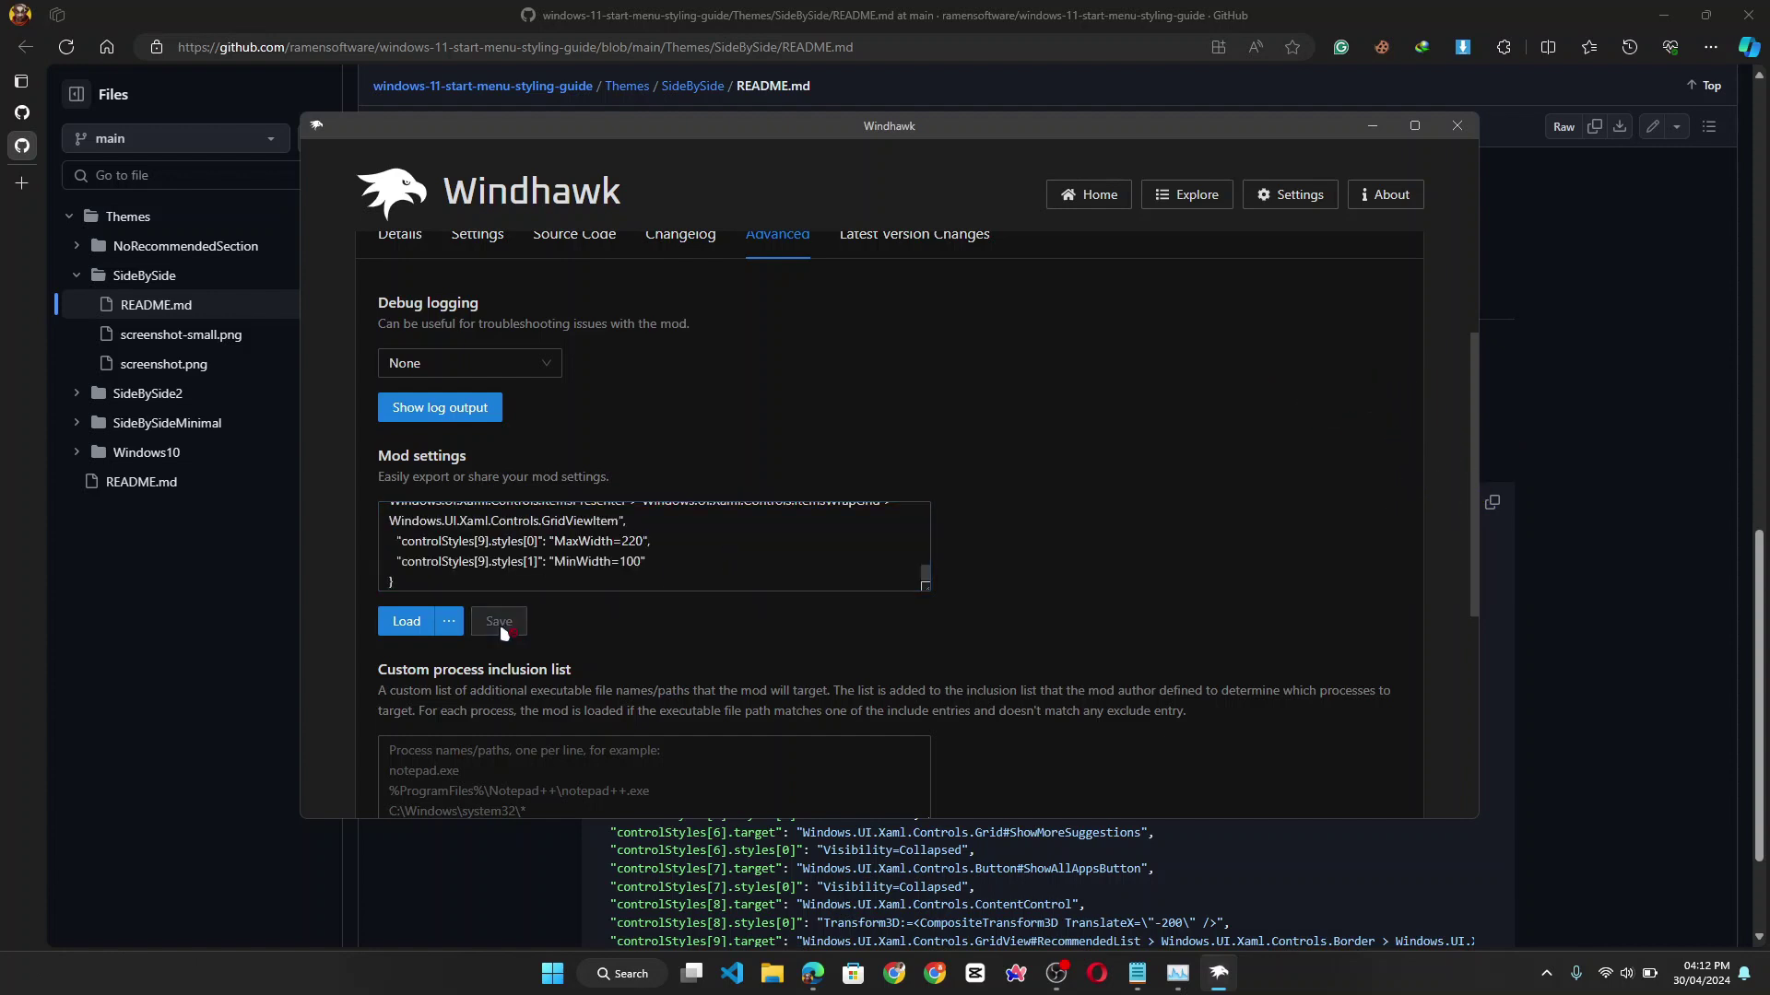
pyautogui.click(552, 984)
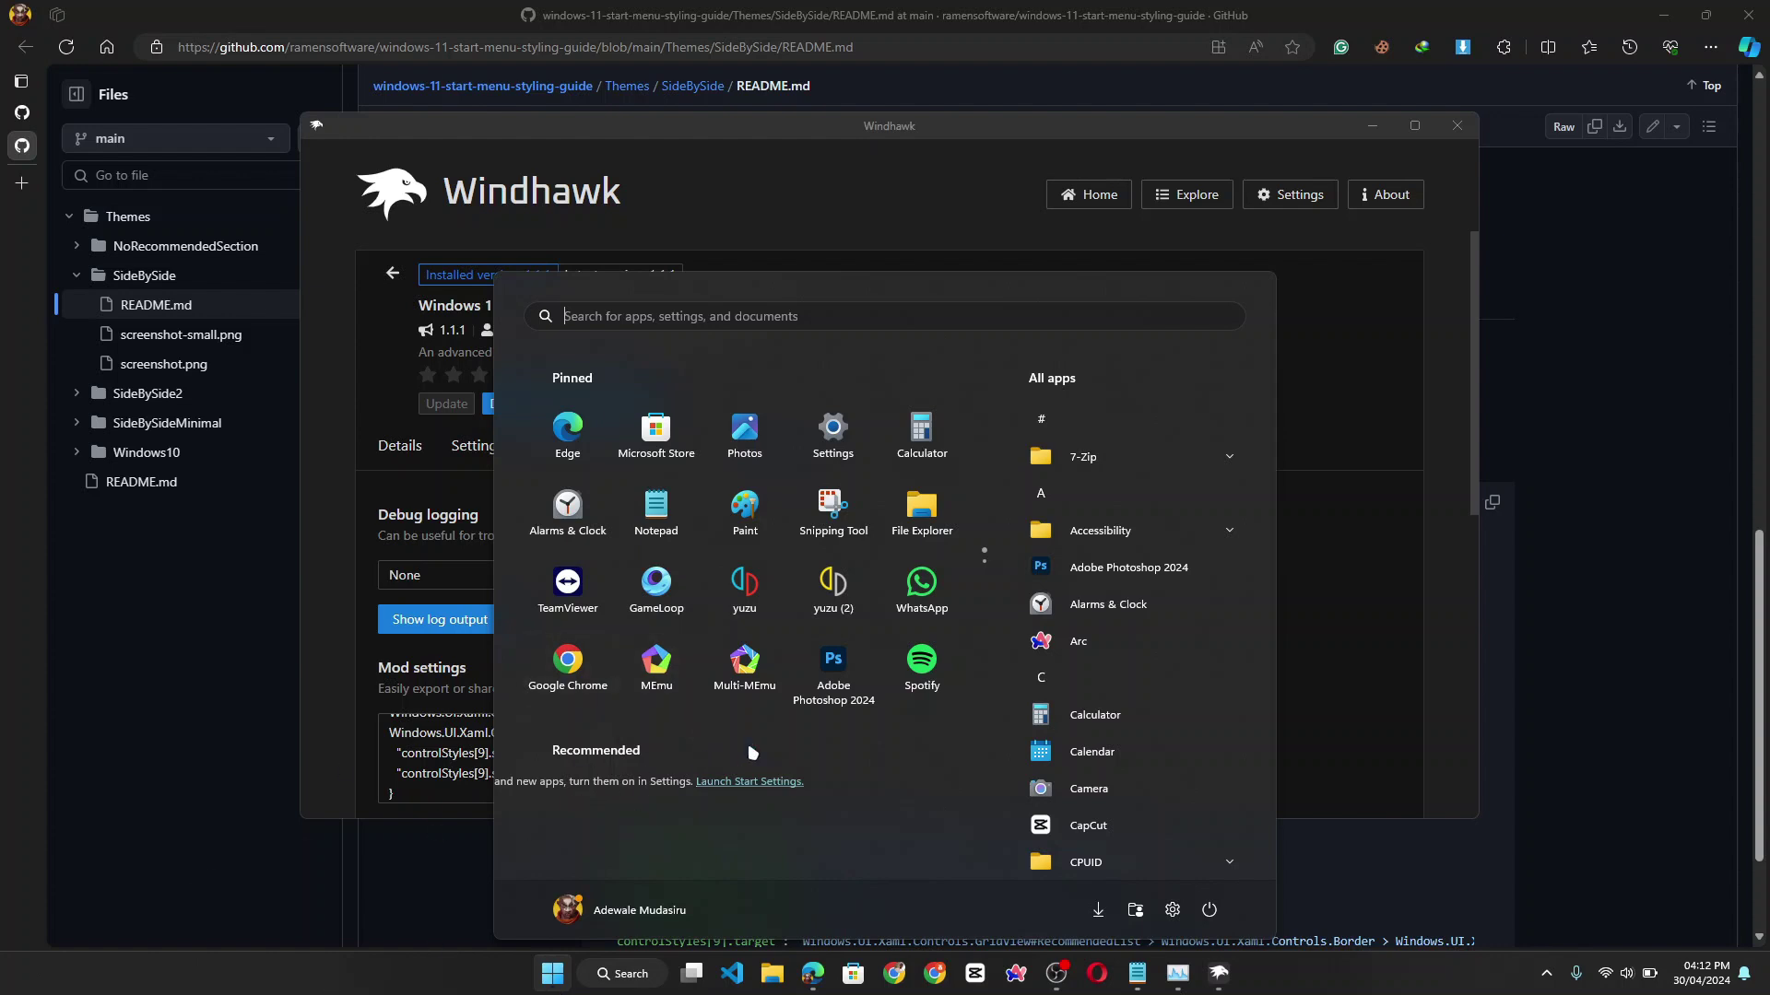
# - Set the mod's Theme setting to NoRecommendedSection and save the settings
pyautogui.click(1380, 609)
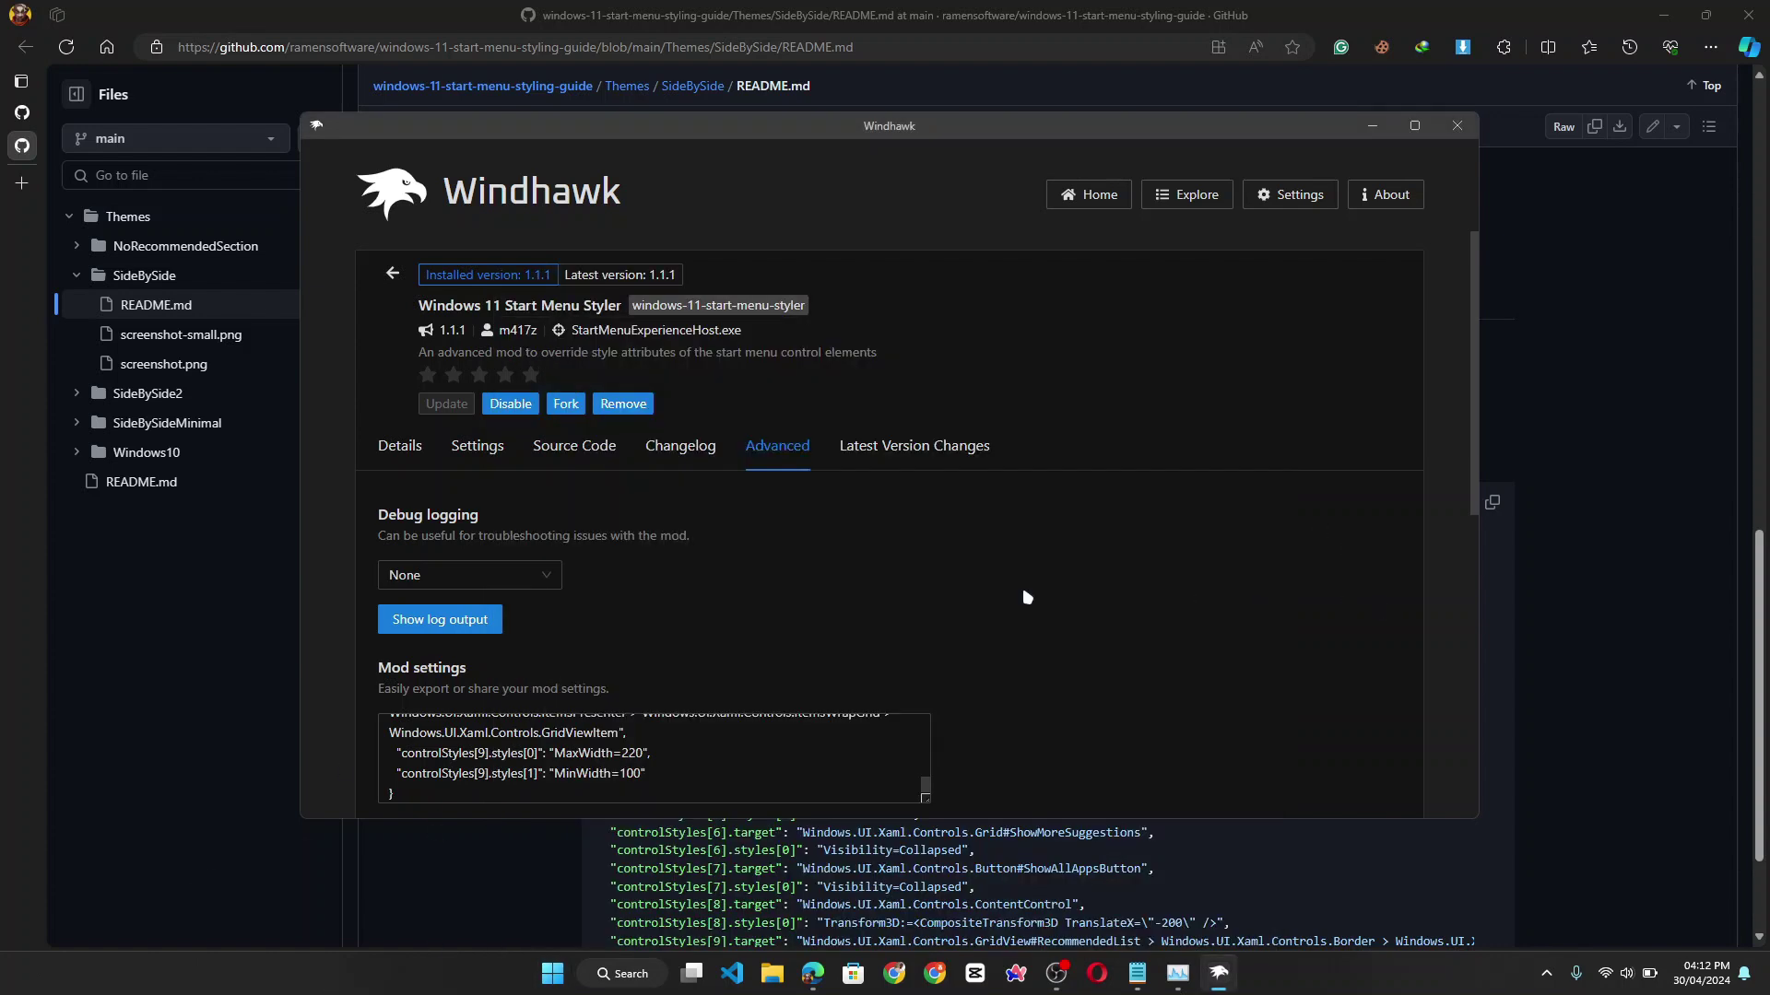
pyautogui.click(477, 463)
pyautogui.scroll(-2, 618, 546)
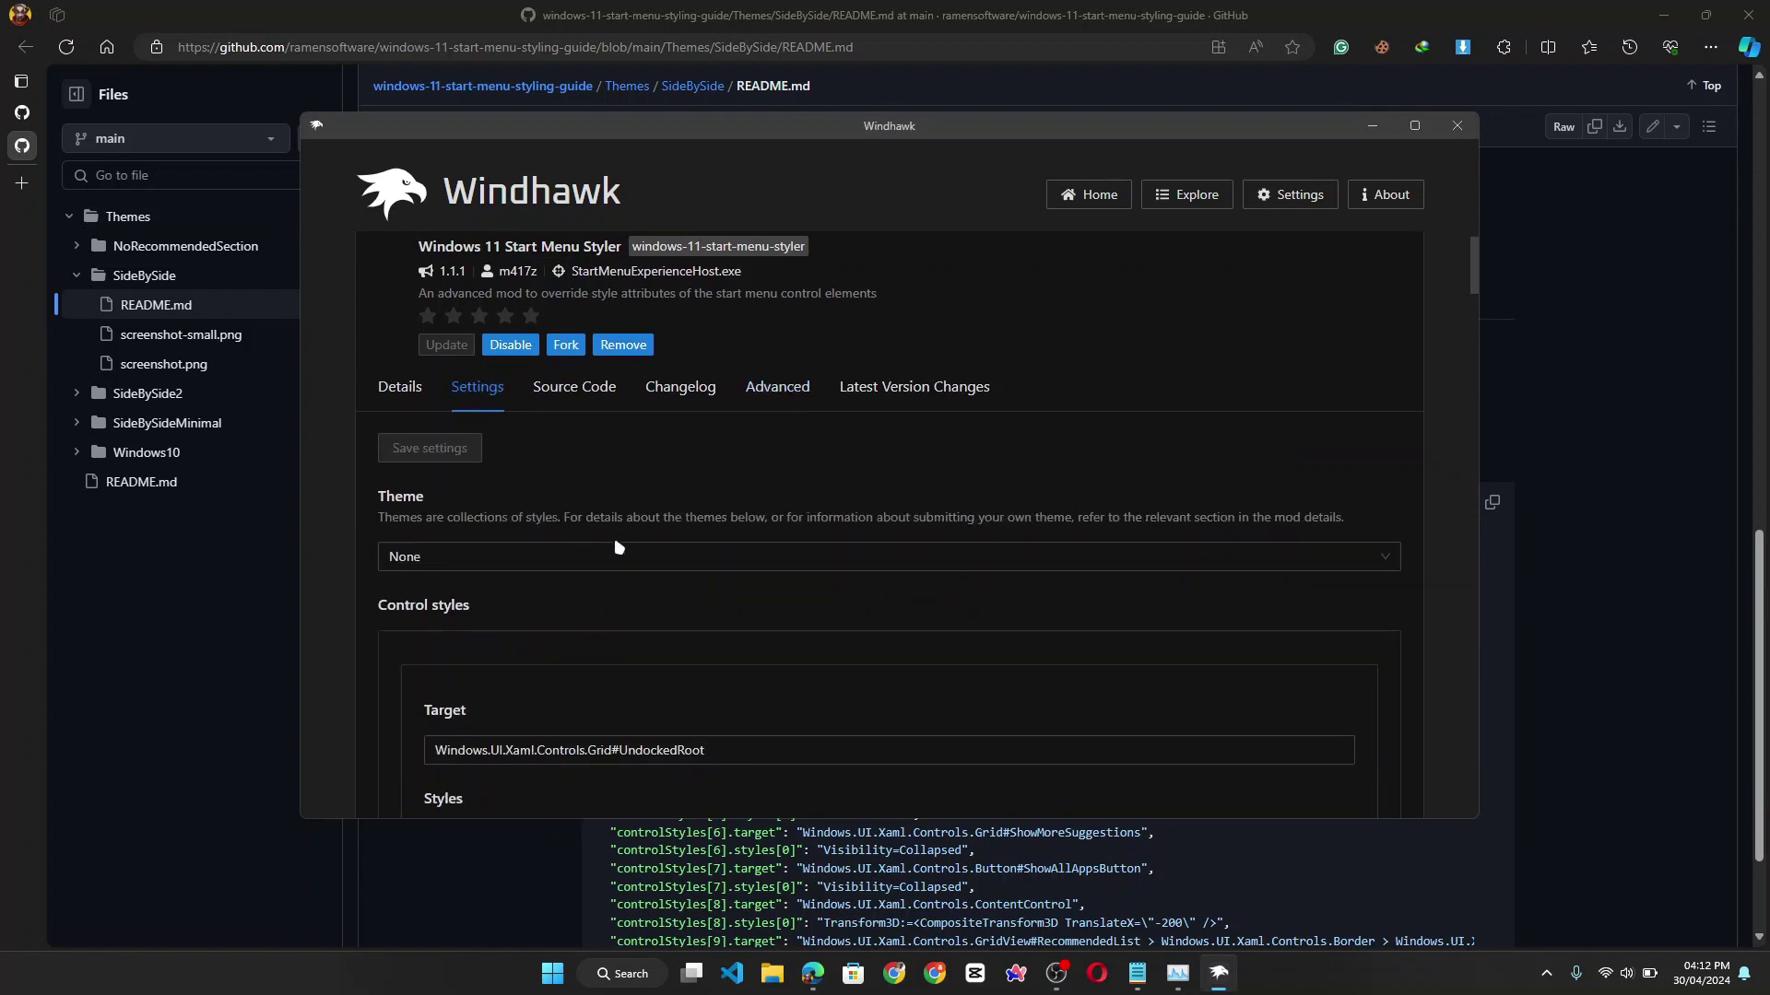
pyautogui.scroll(-1, 618, 547)
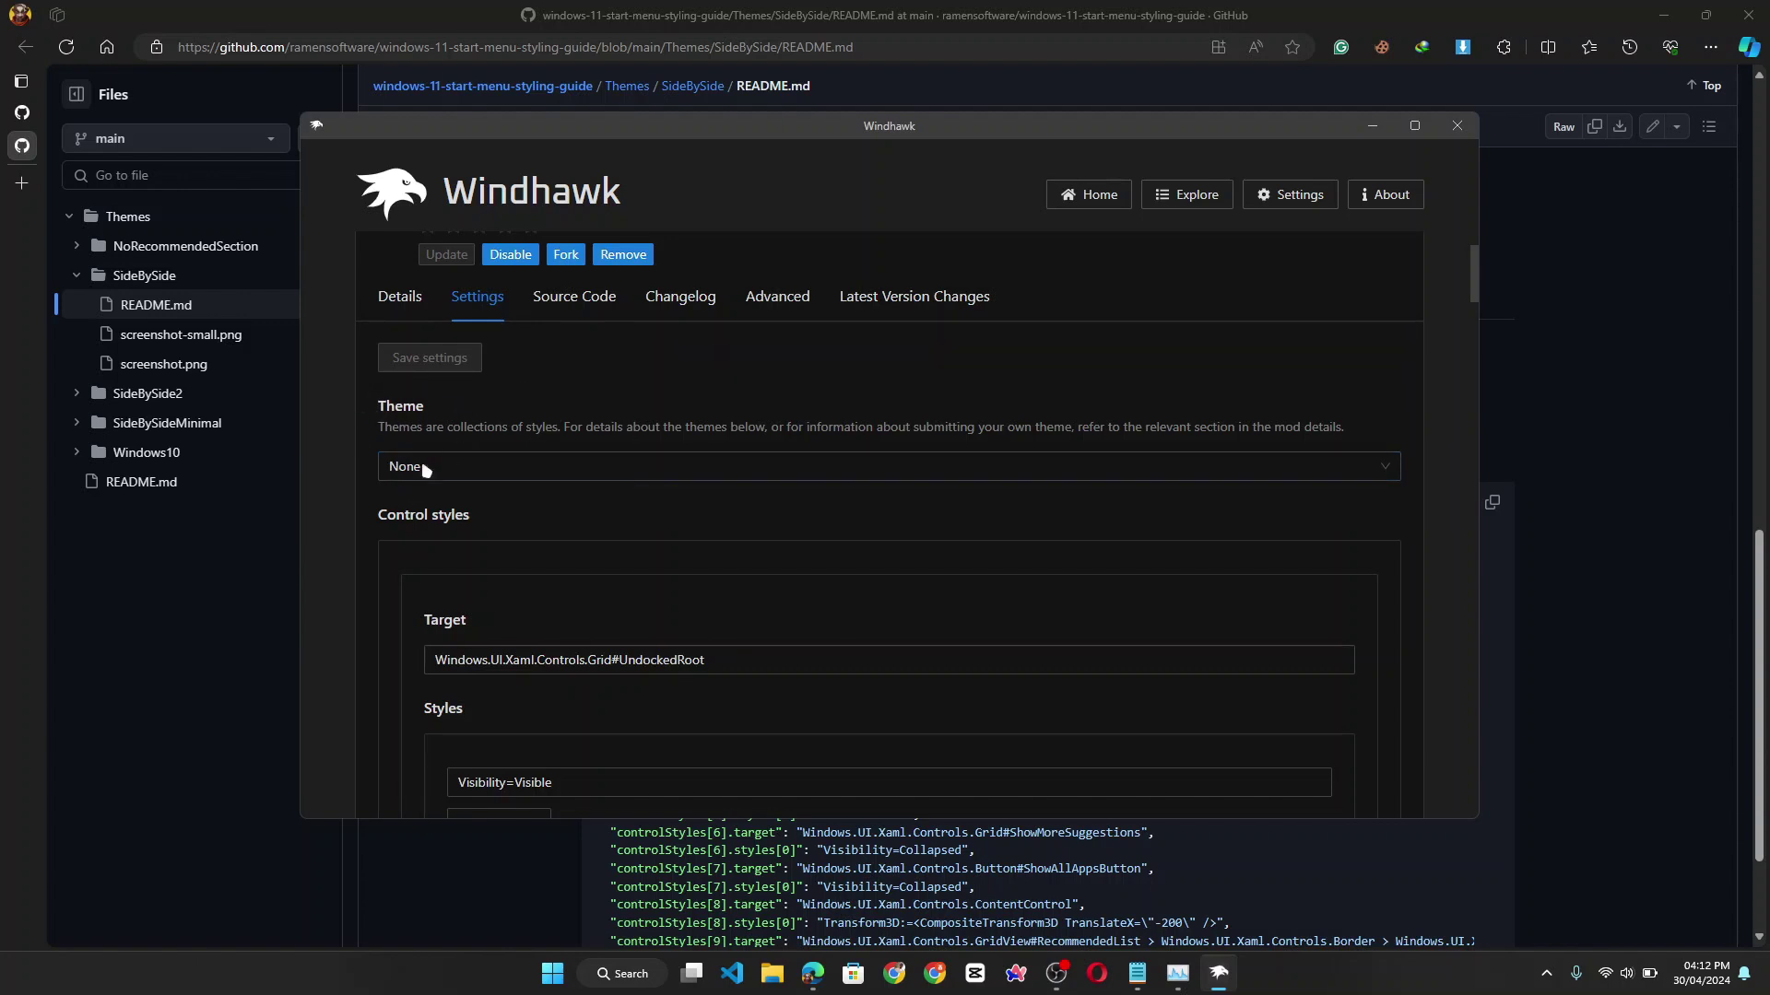
pyautogui.click(567, 472)
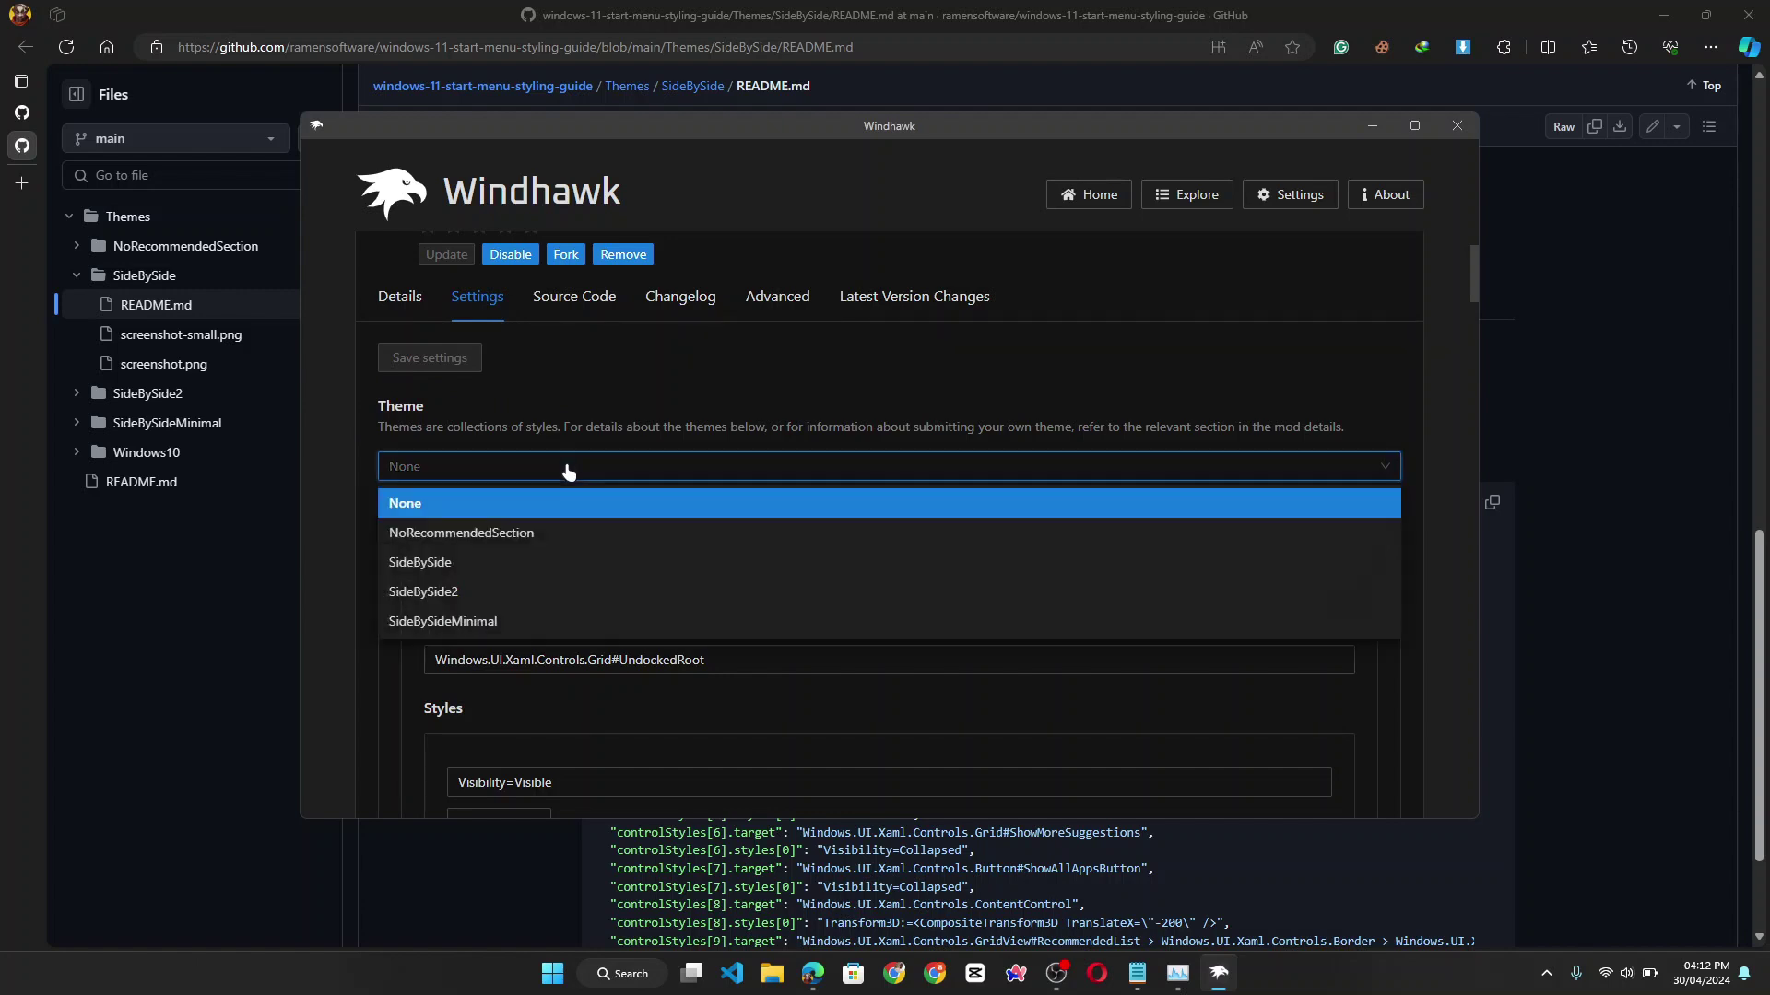
pyautogui.click(501, 539)
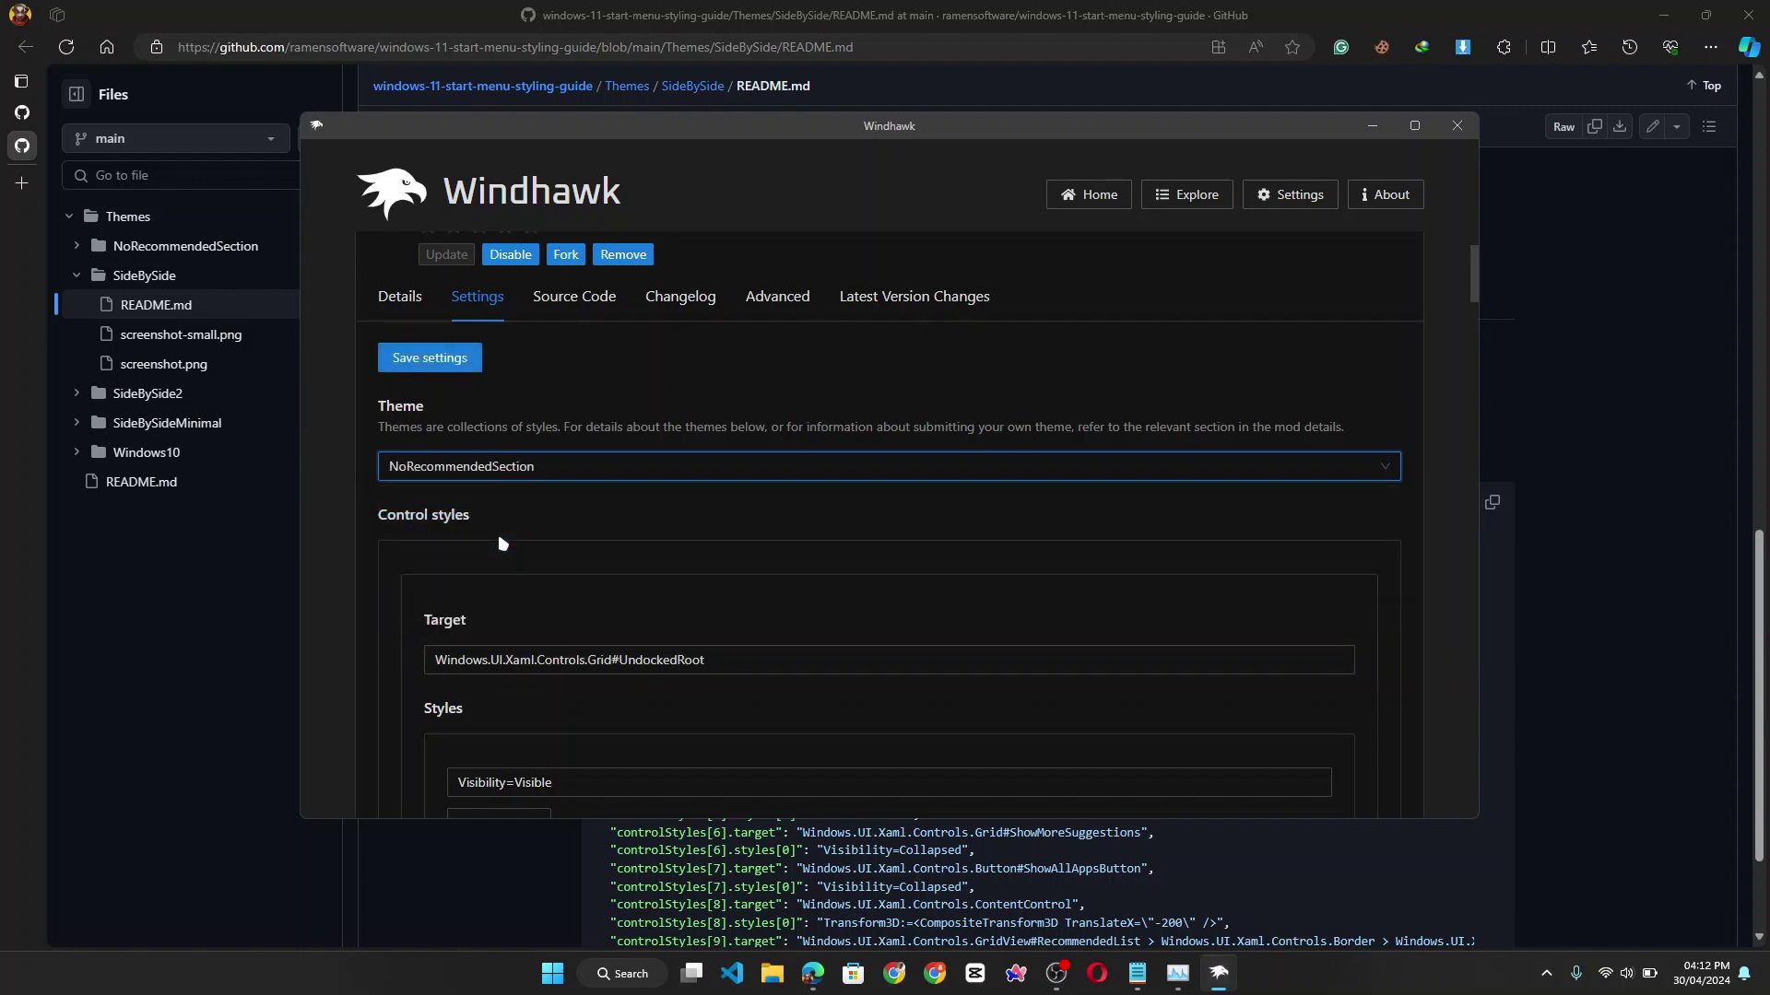
pyautogui.click(408, 357)
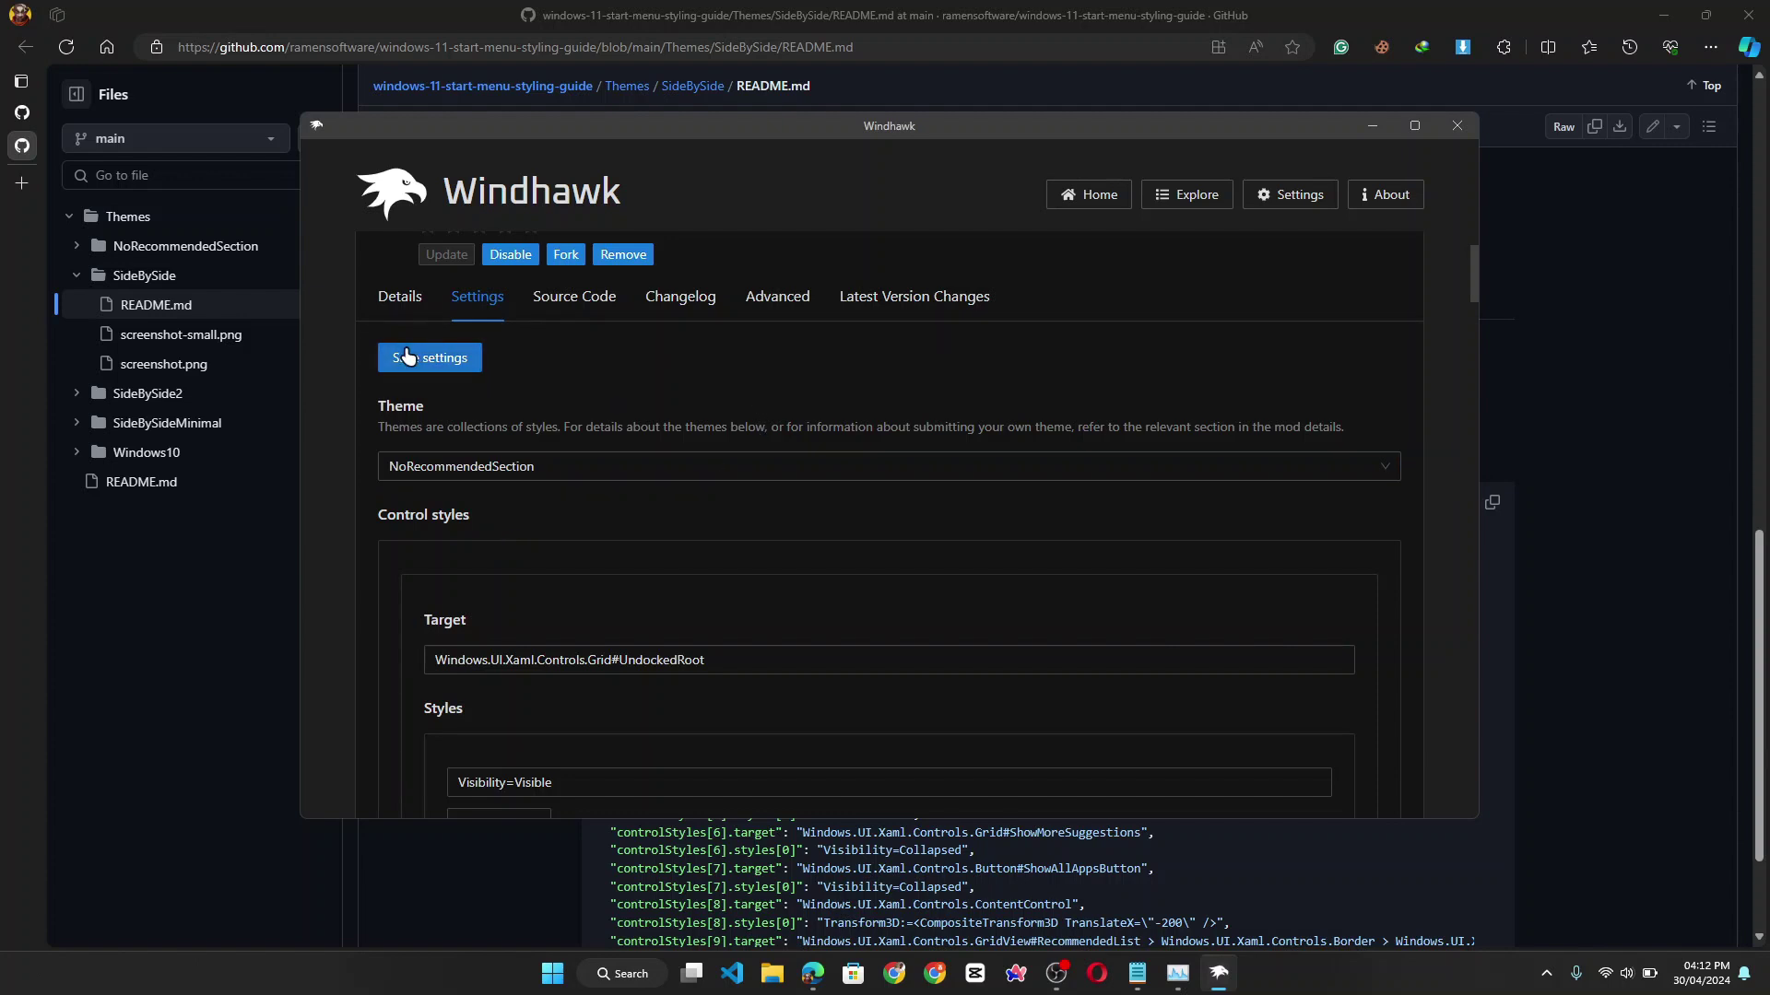
# - Open the Start menu to view pinned apps beside All apps with no Recommended section
pyautogui.click(553, 973)
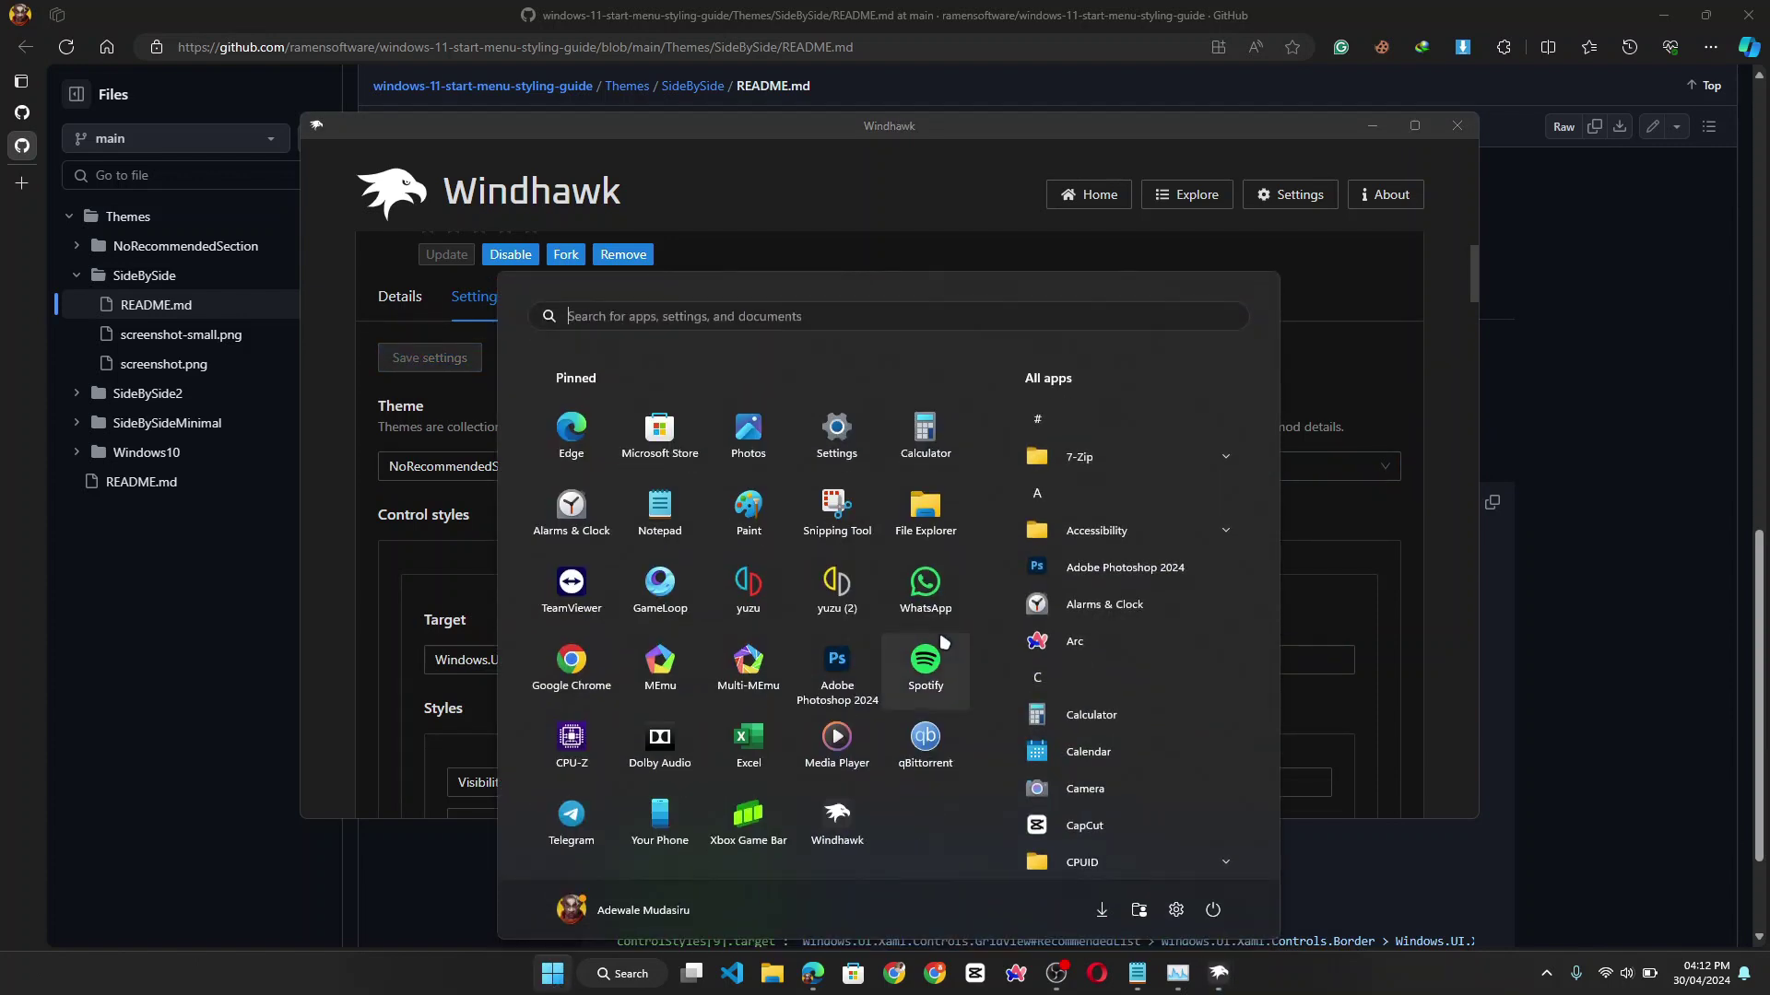